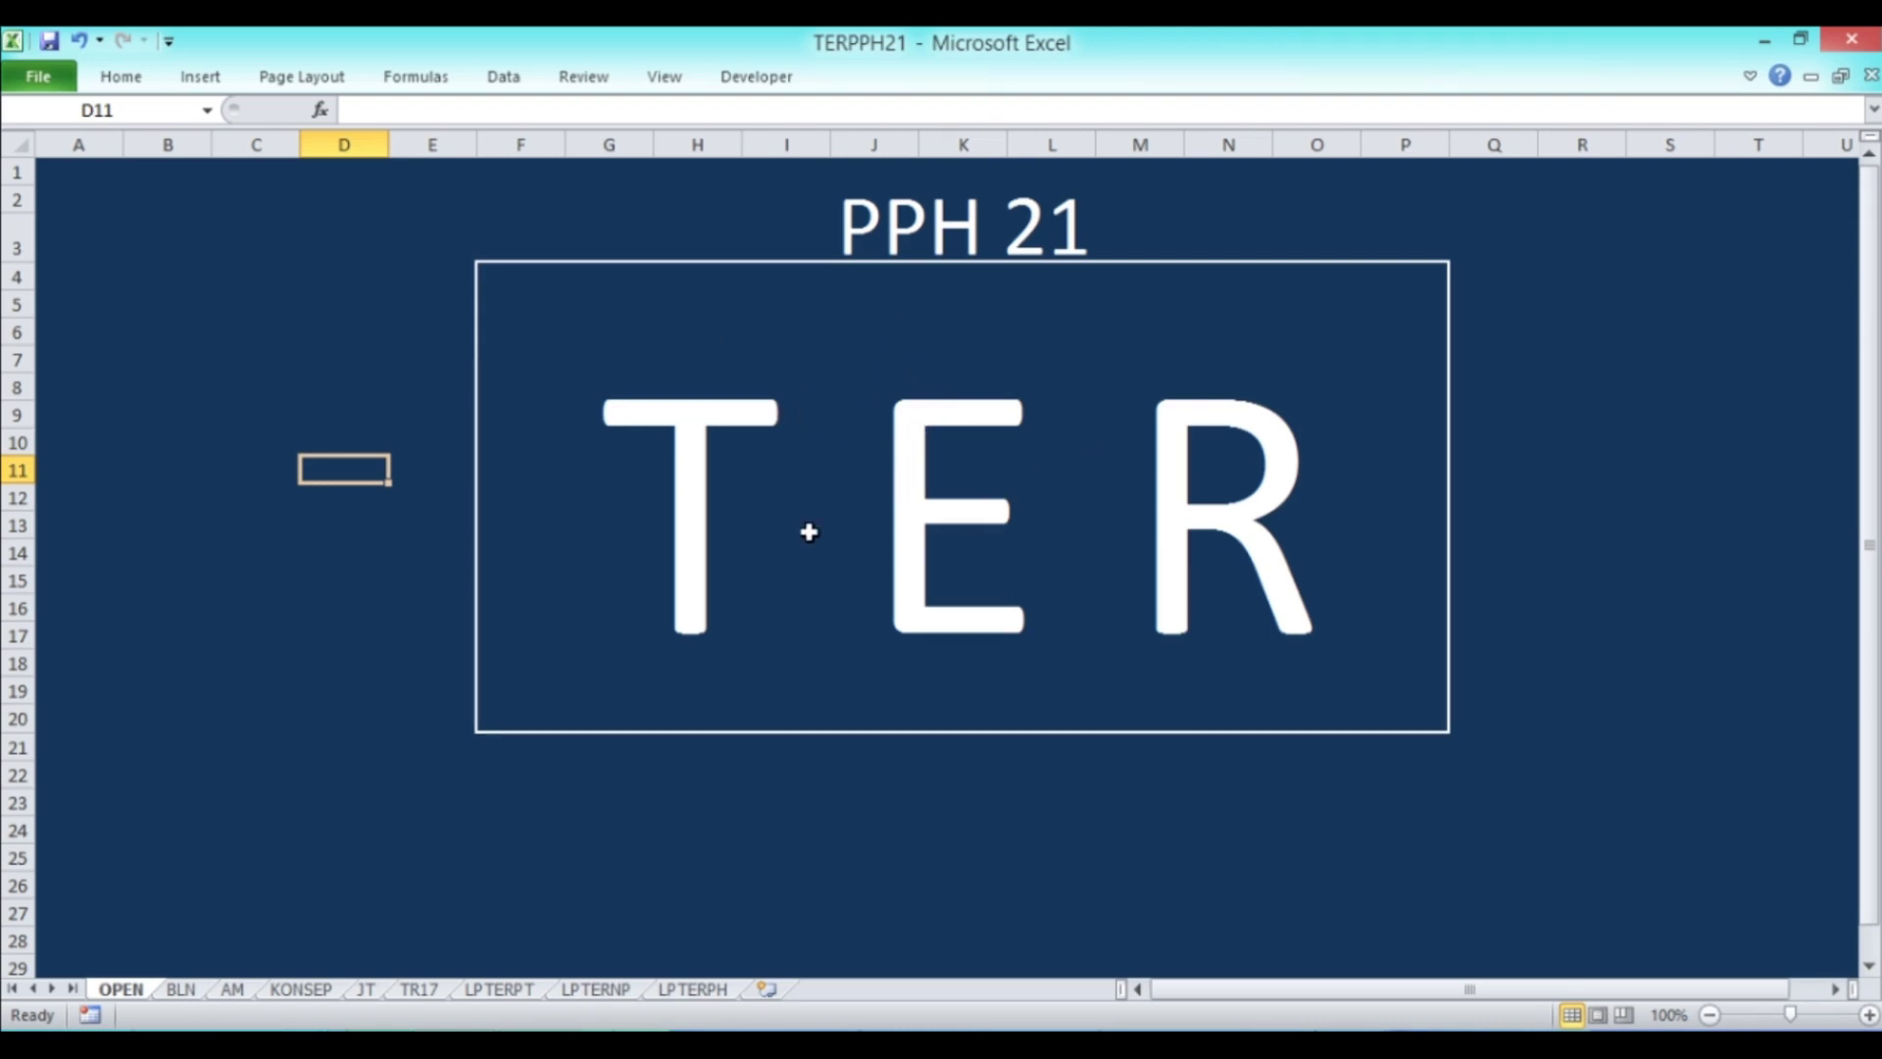
Step: On the BLN sheet, enter 1 as the first employee's number in B5
{"action": "left_click", "coordinate": [189, 991]}
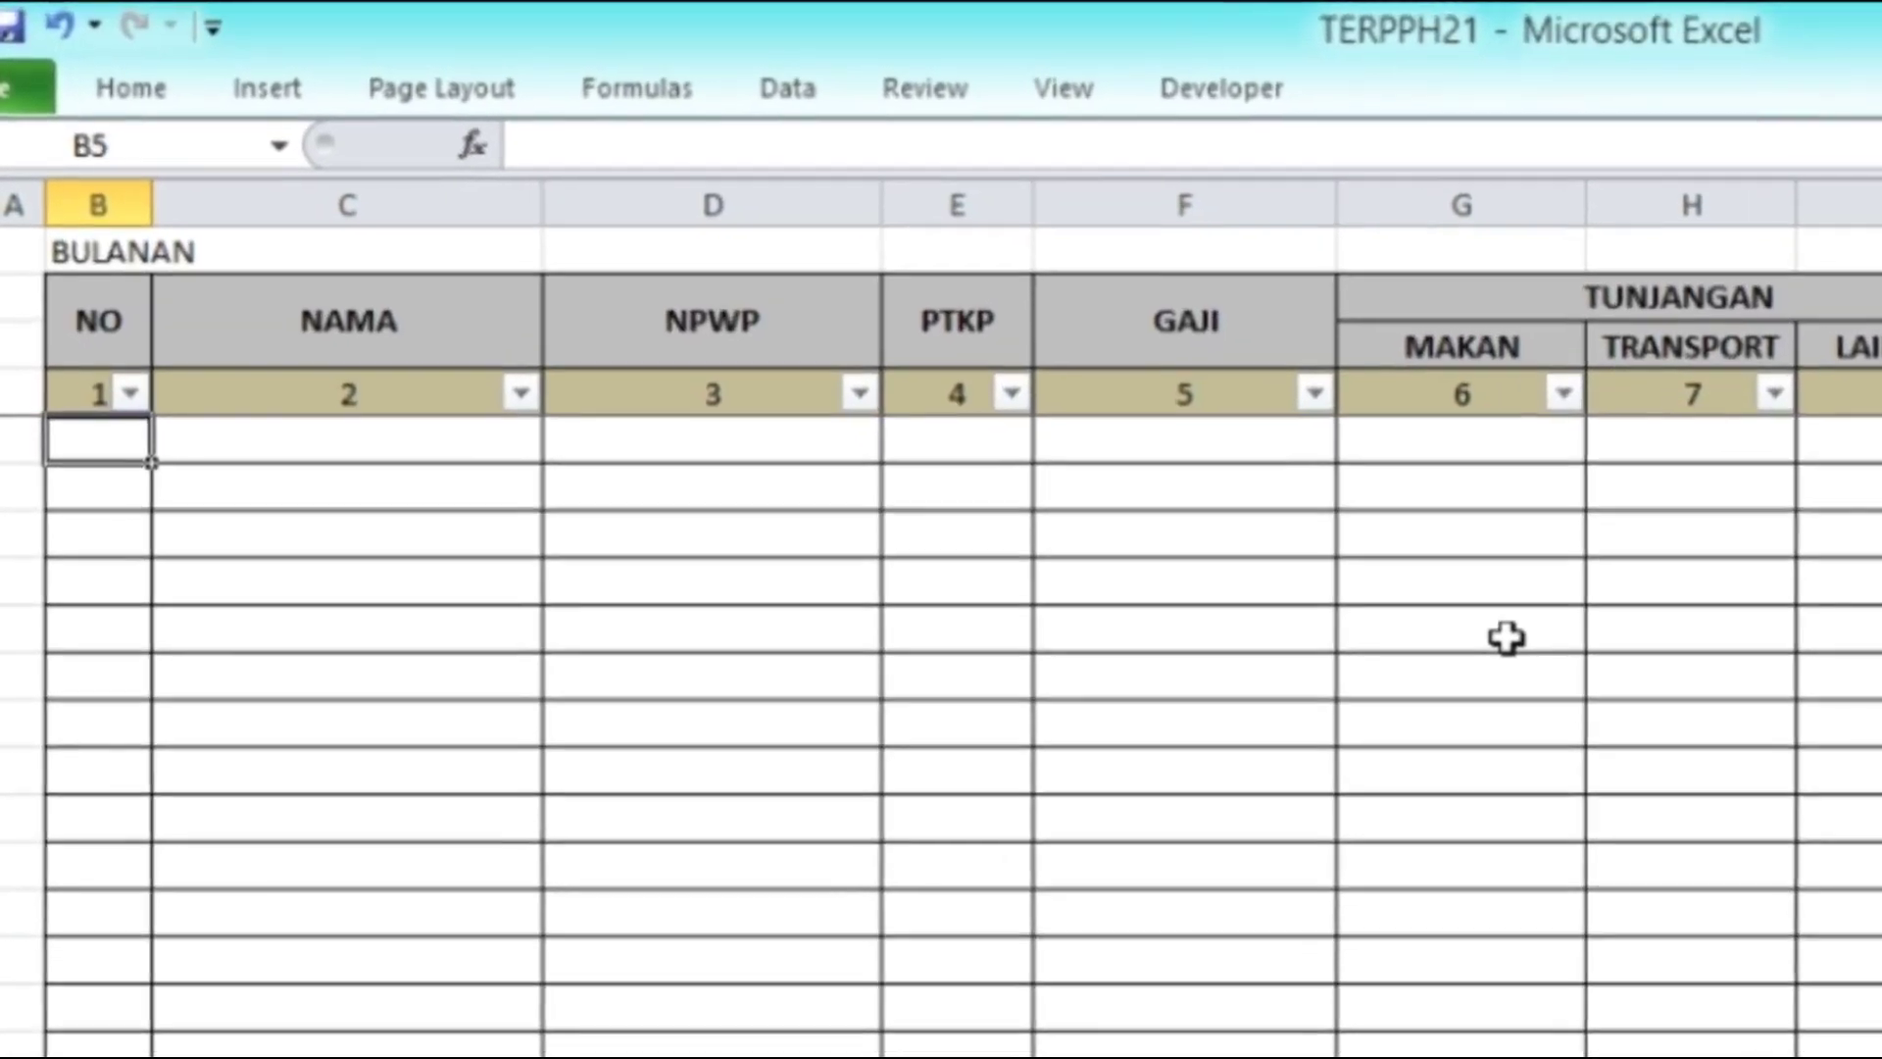
{"action": "type", "text": "1"}
{"action": "key", "text": "Return"}
{"action": "key", "text": "Up"}
{"action": "key", "text": "Right"}
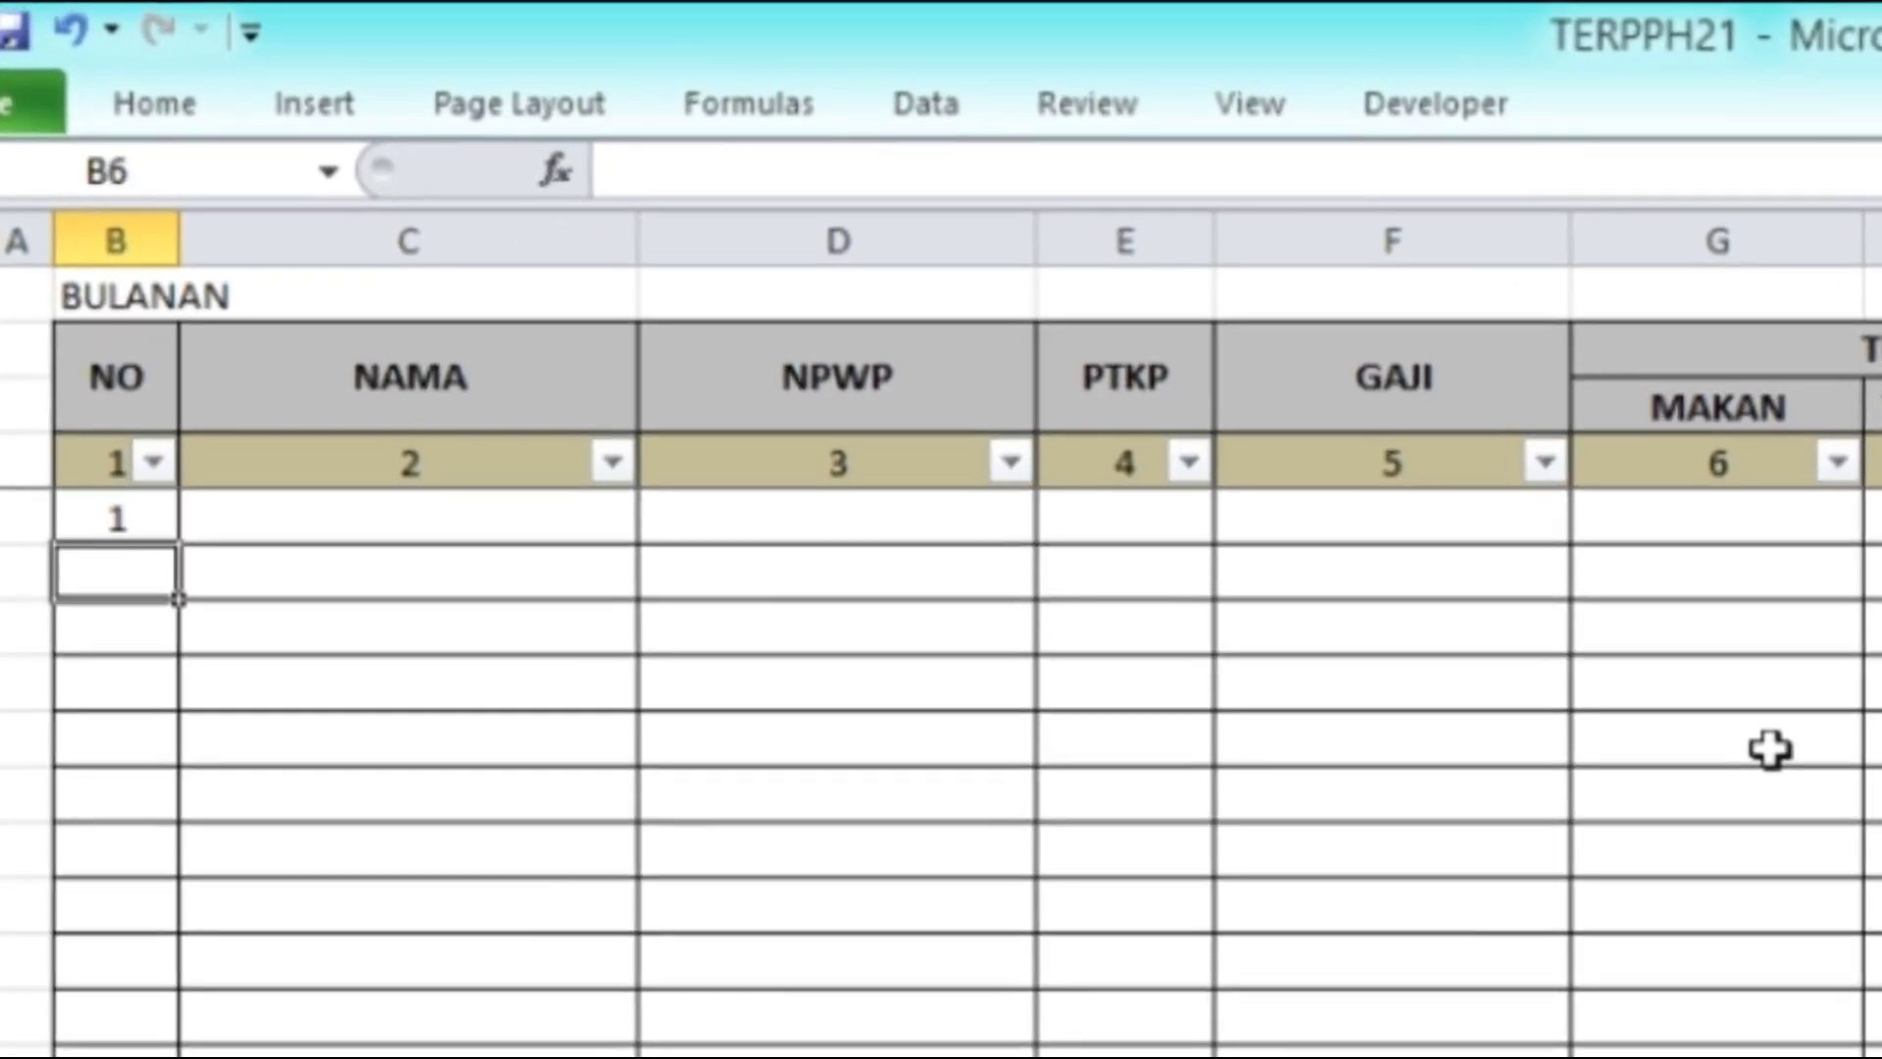
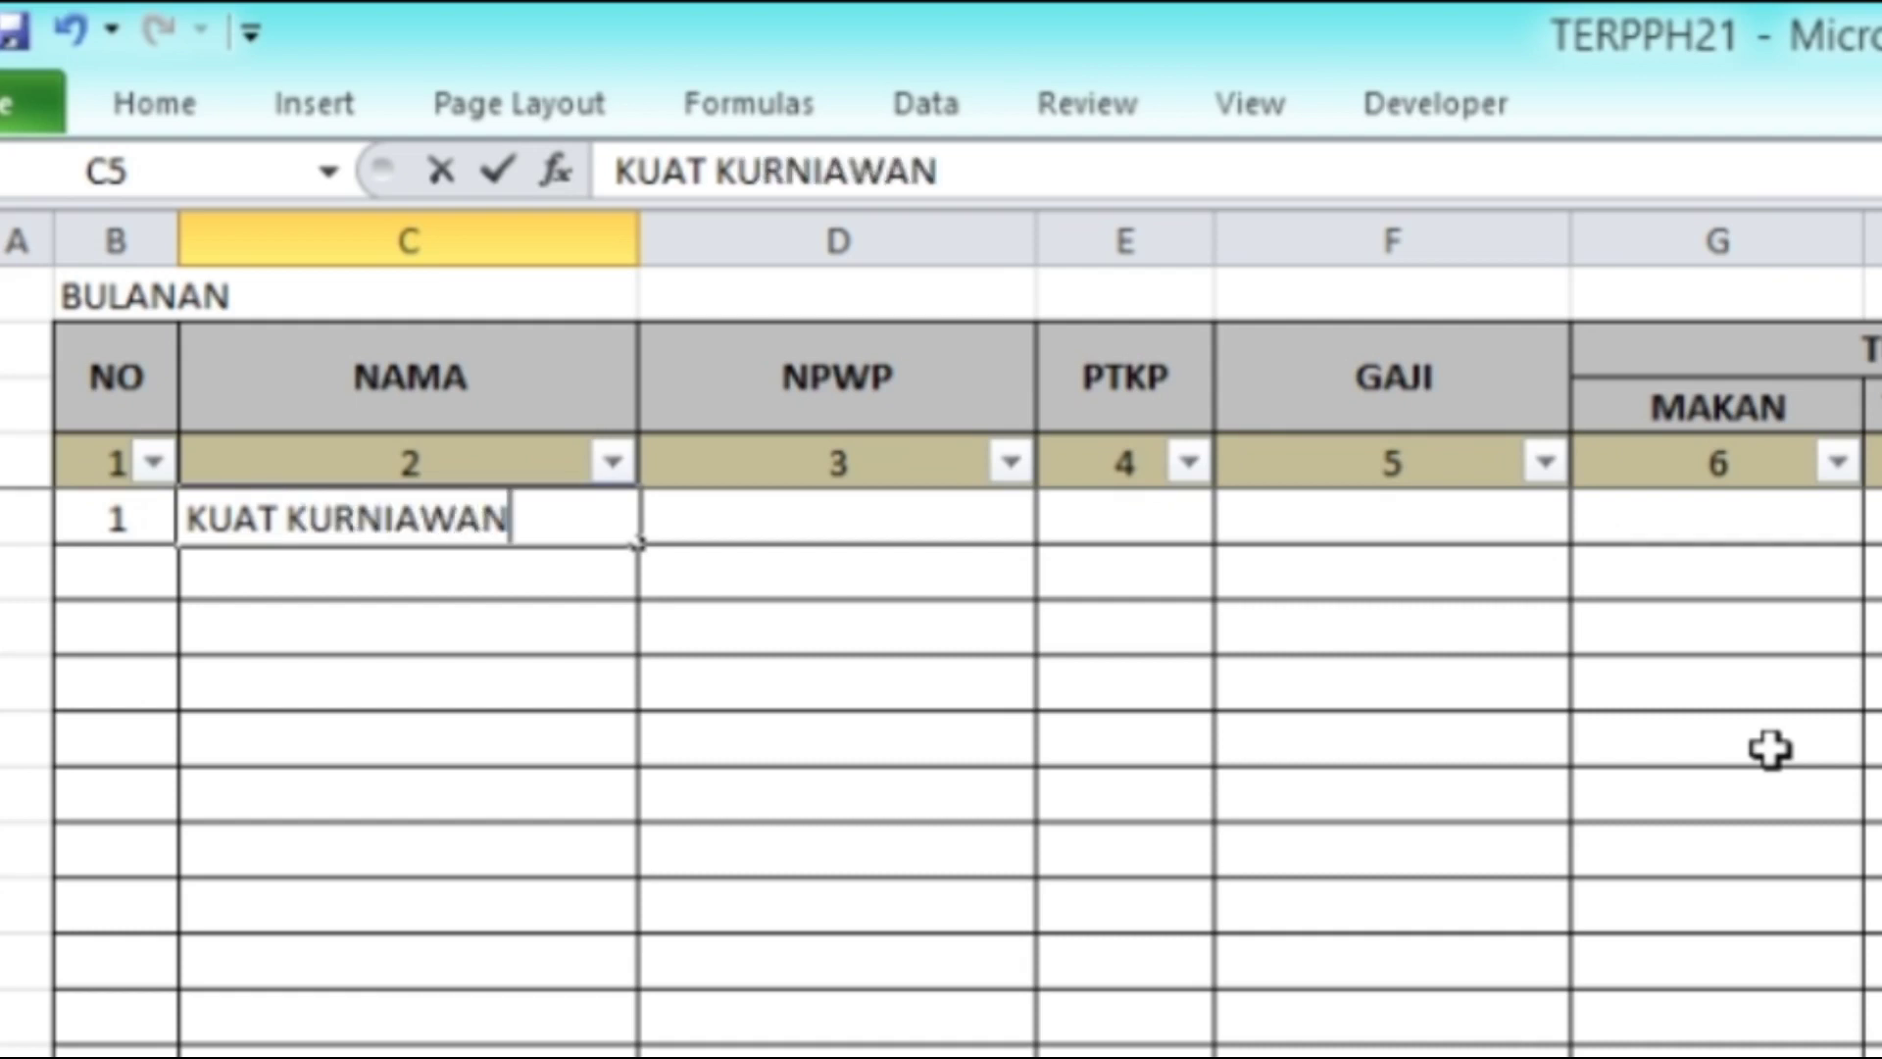
Step: Enter the employee's full name in C5 and a zero placeholder NPWP in D5
{"action": "key", "text": "Return"}
{"action": "key", "text": "Up"}
{"action": "key", "text": "Right"}
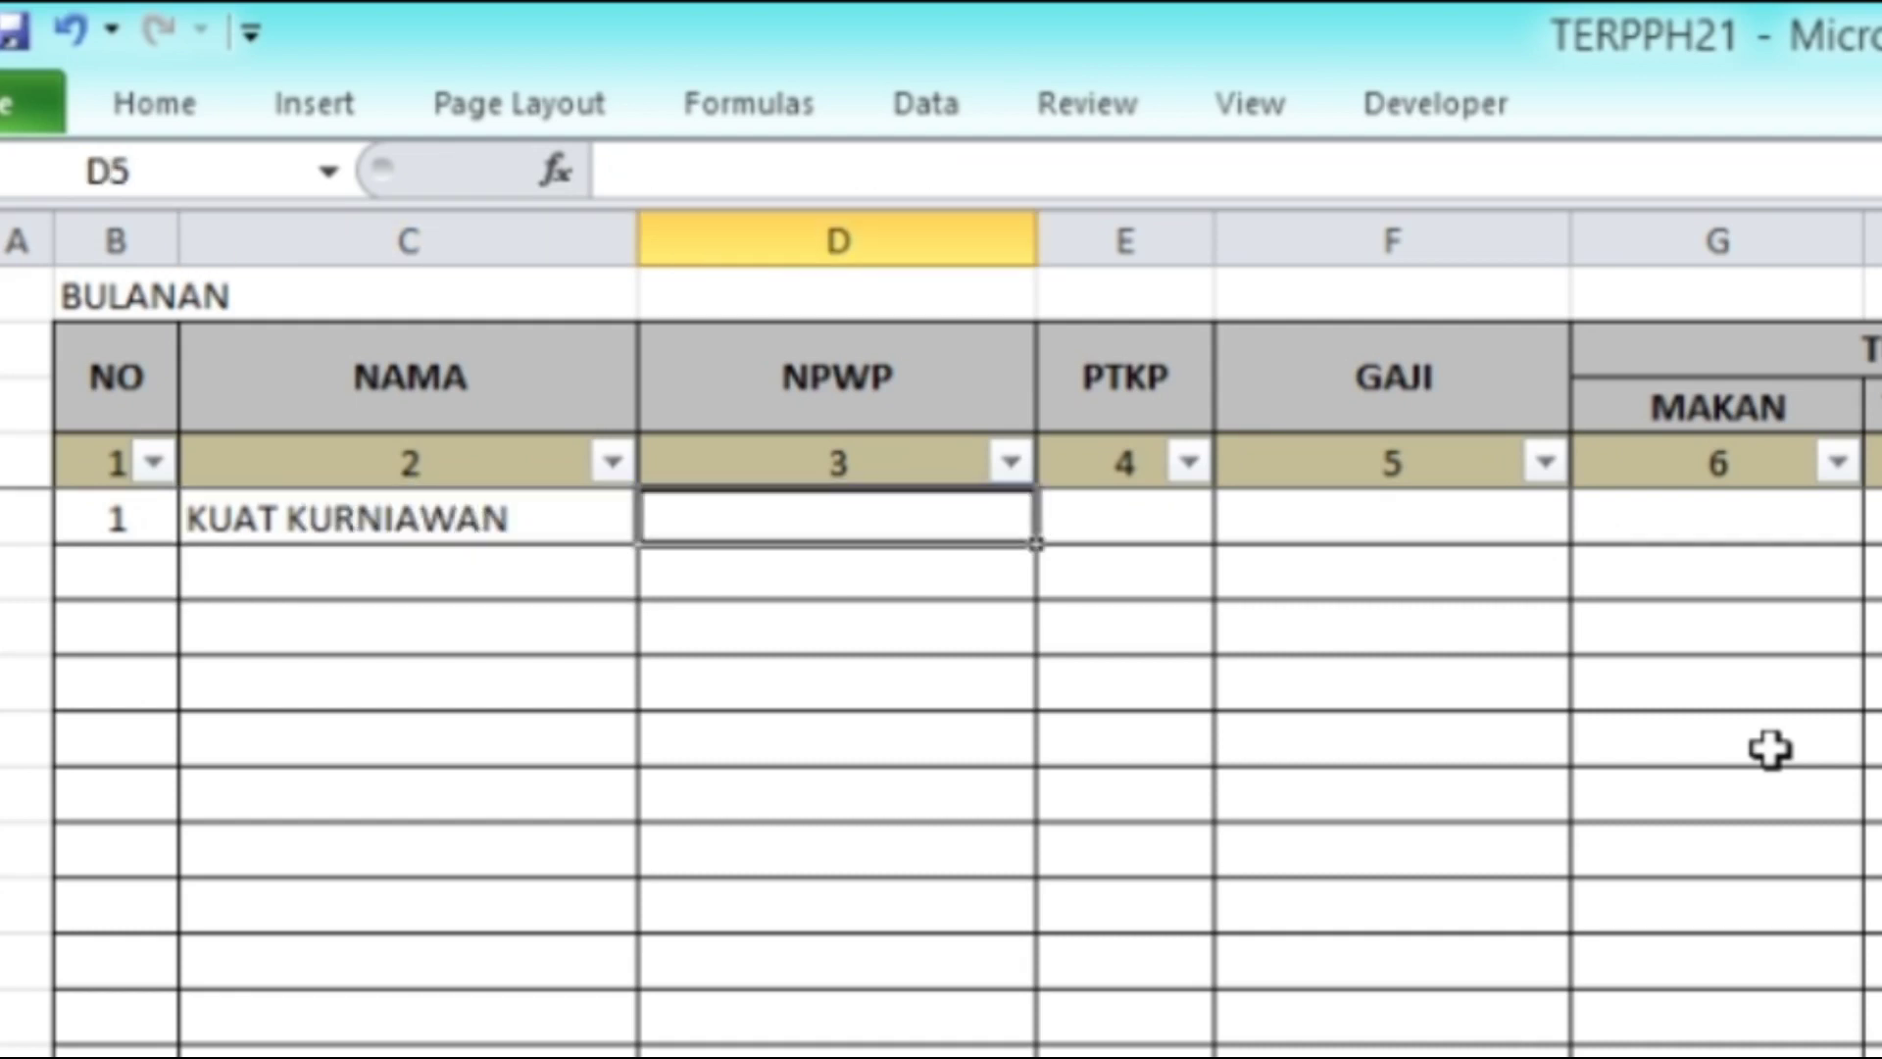
{"action": "type", "text": "00."}
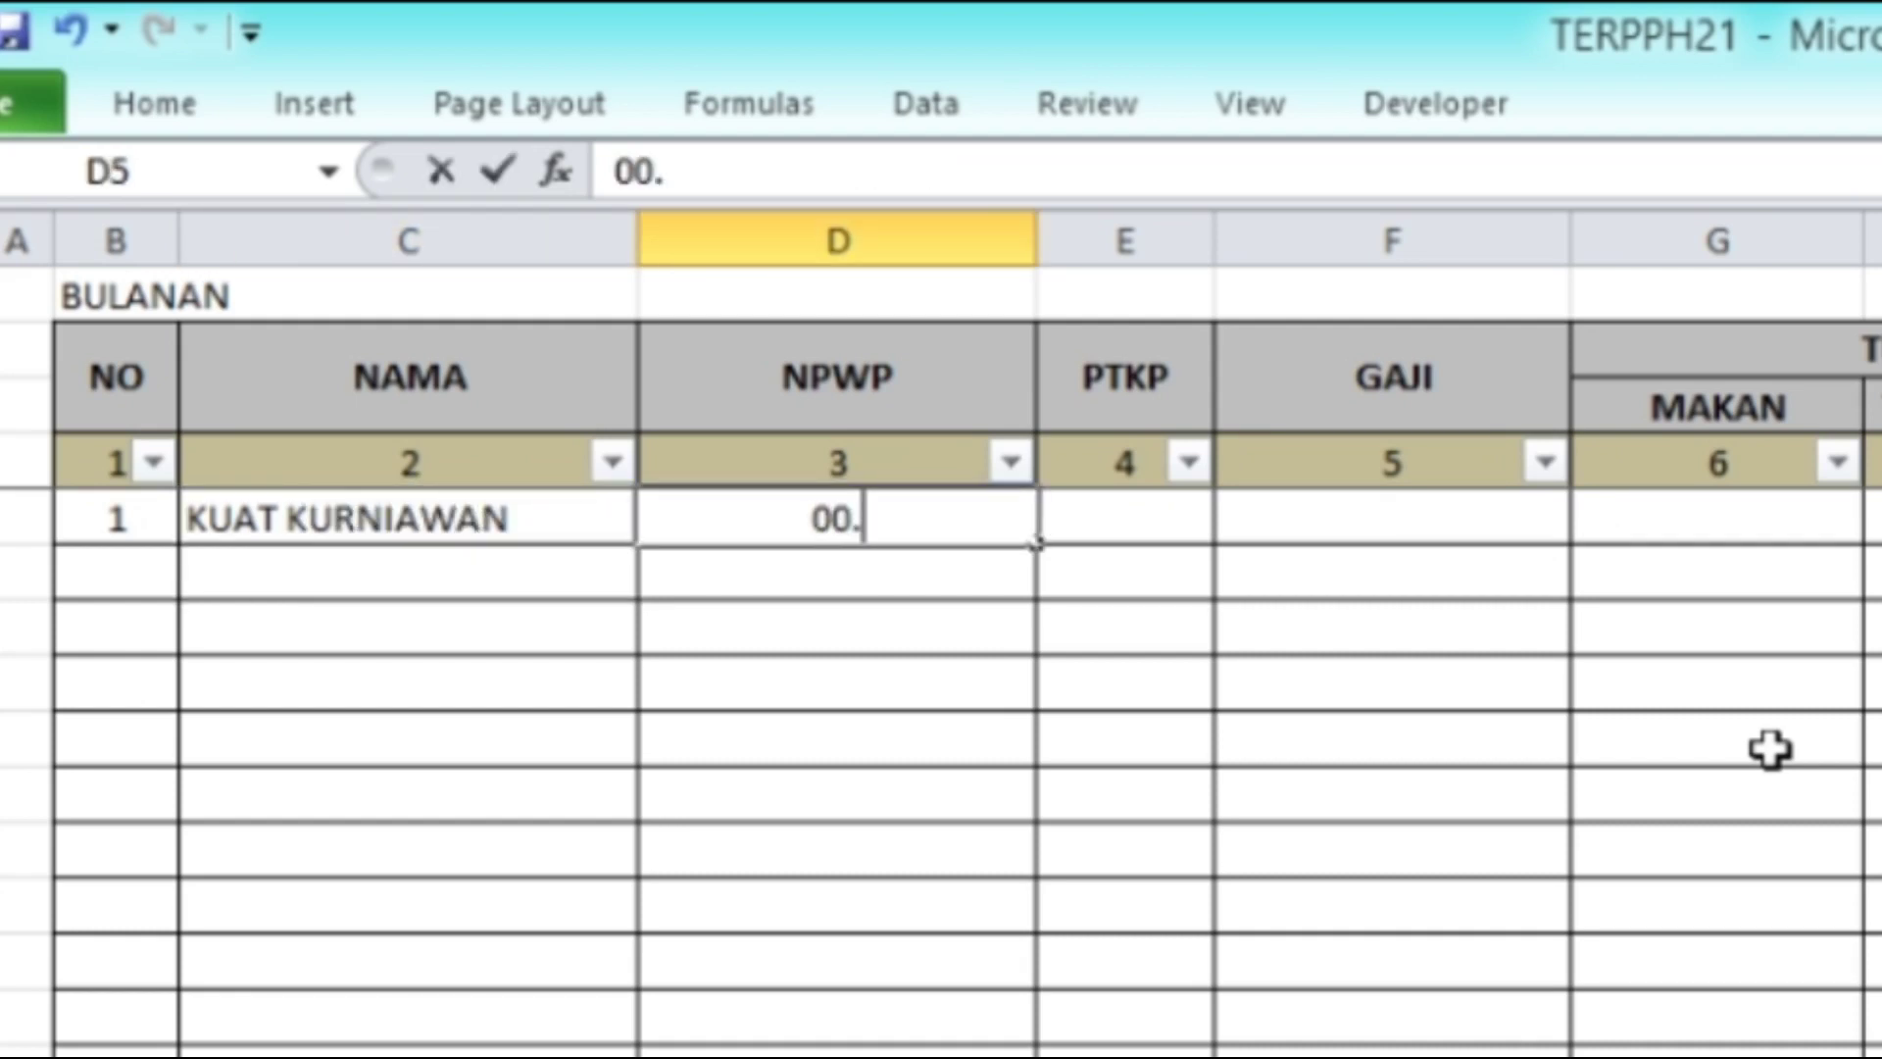
{"action": "type", "text": "000.000"}
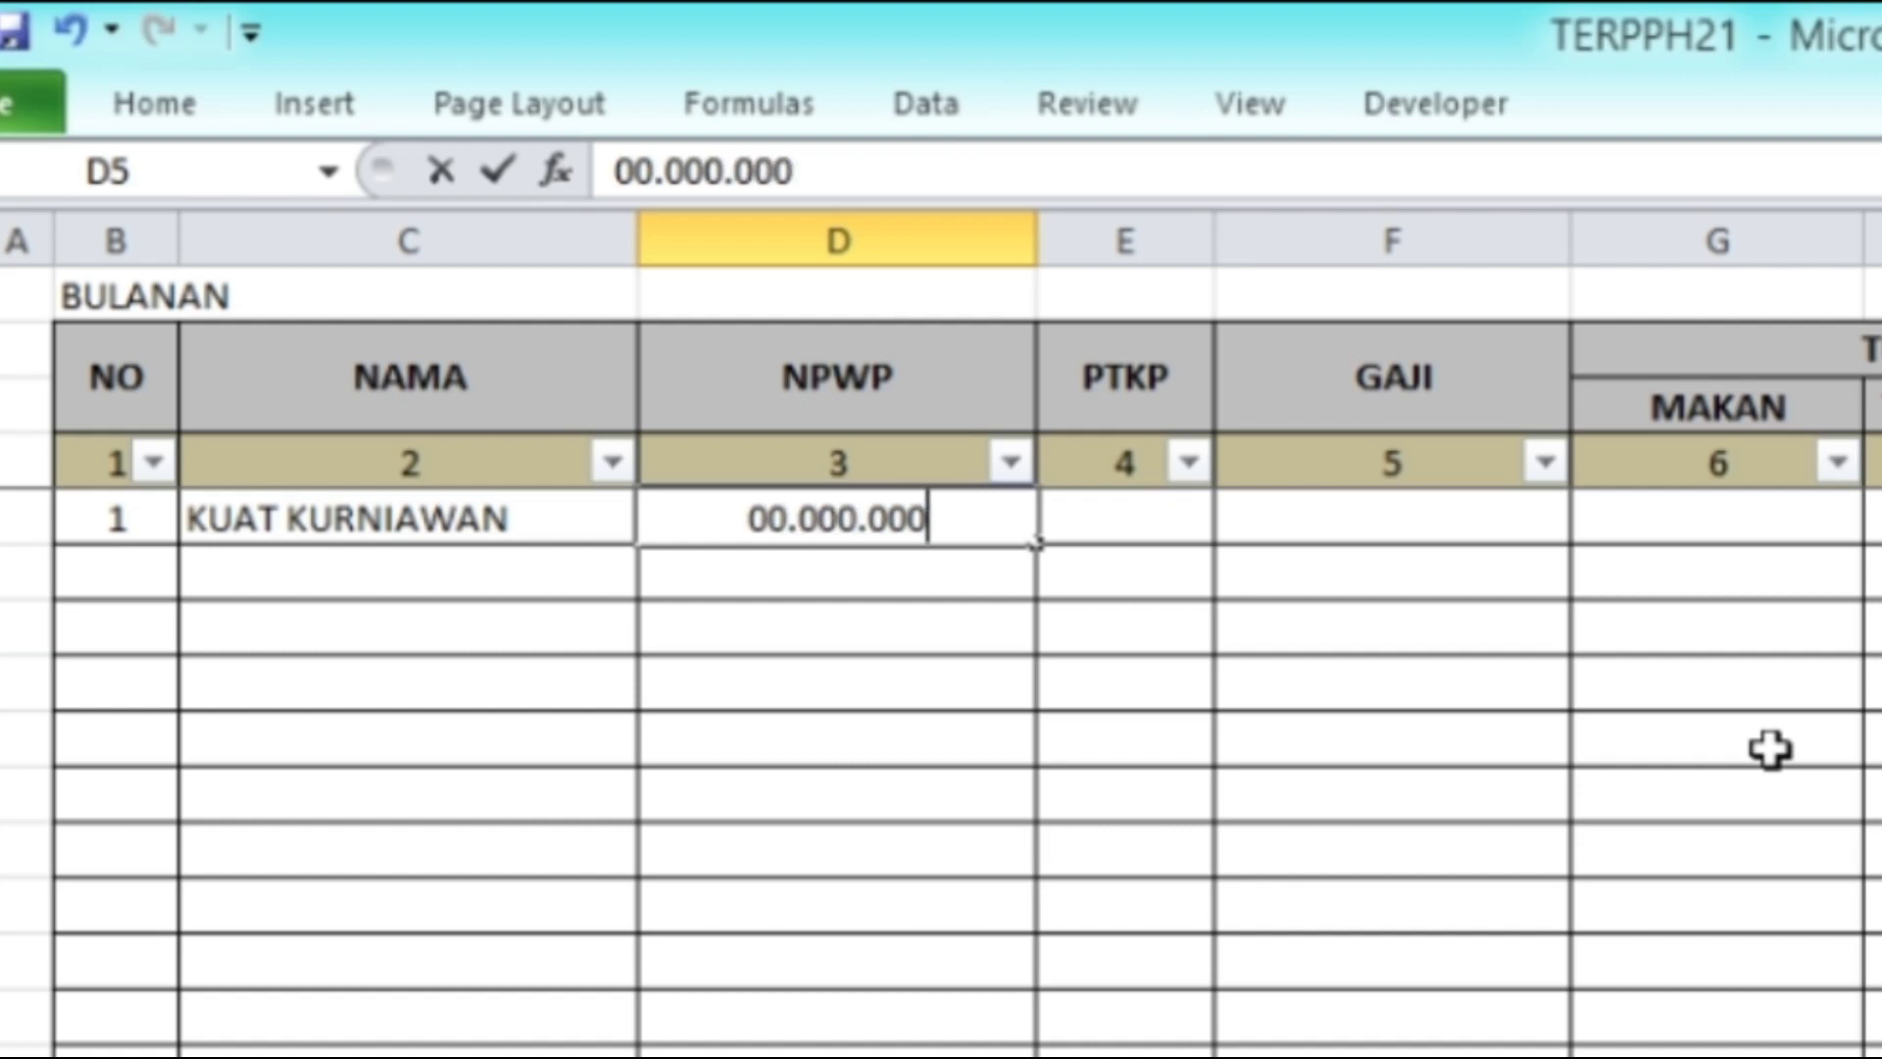
{"action": "type", "text": ".0"}
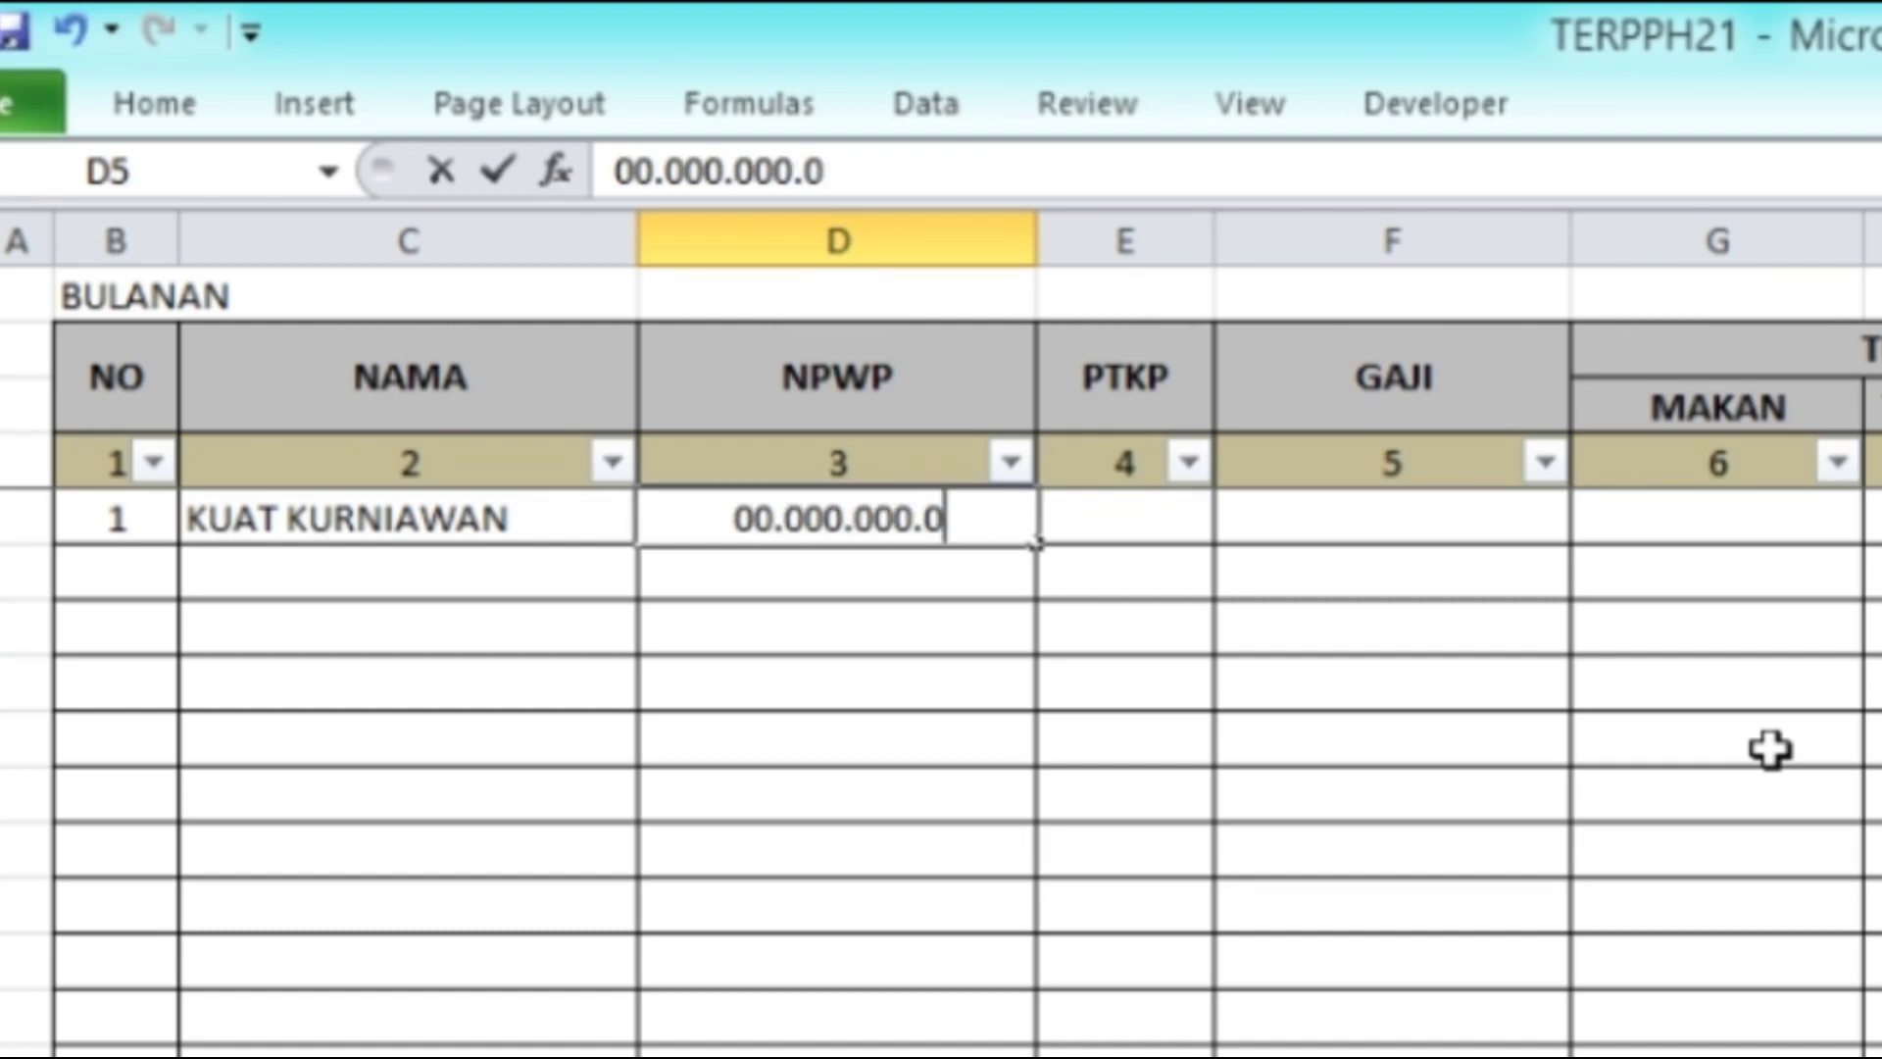
{"action": "type", "text": "-000.000"}
{"action": "key", "text": "Return"}
{"action": "key", "text": "Up"}
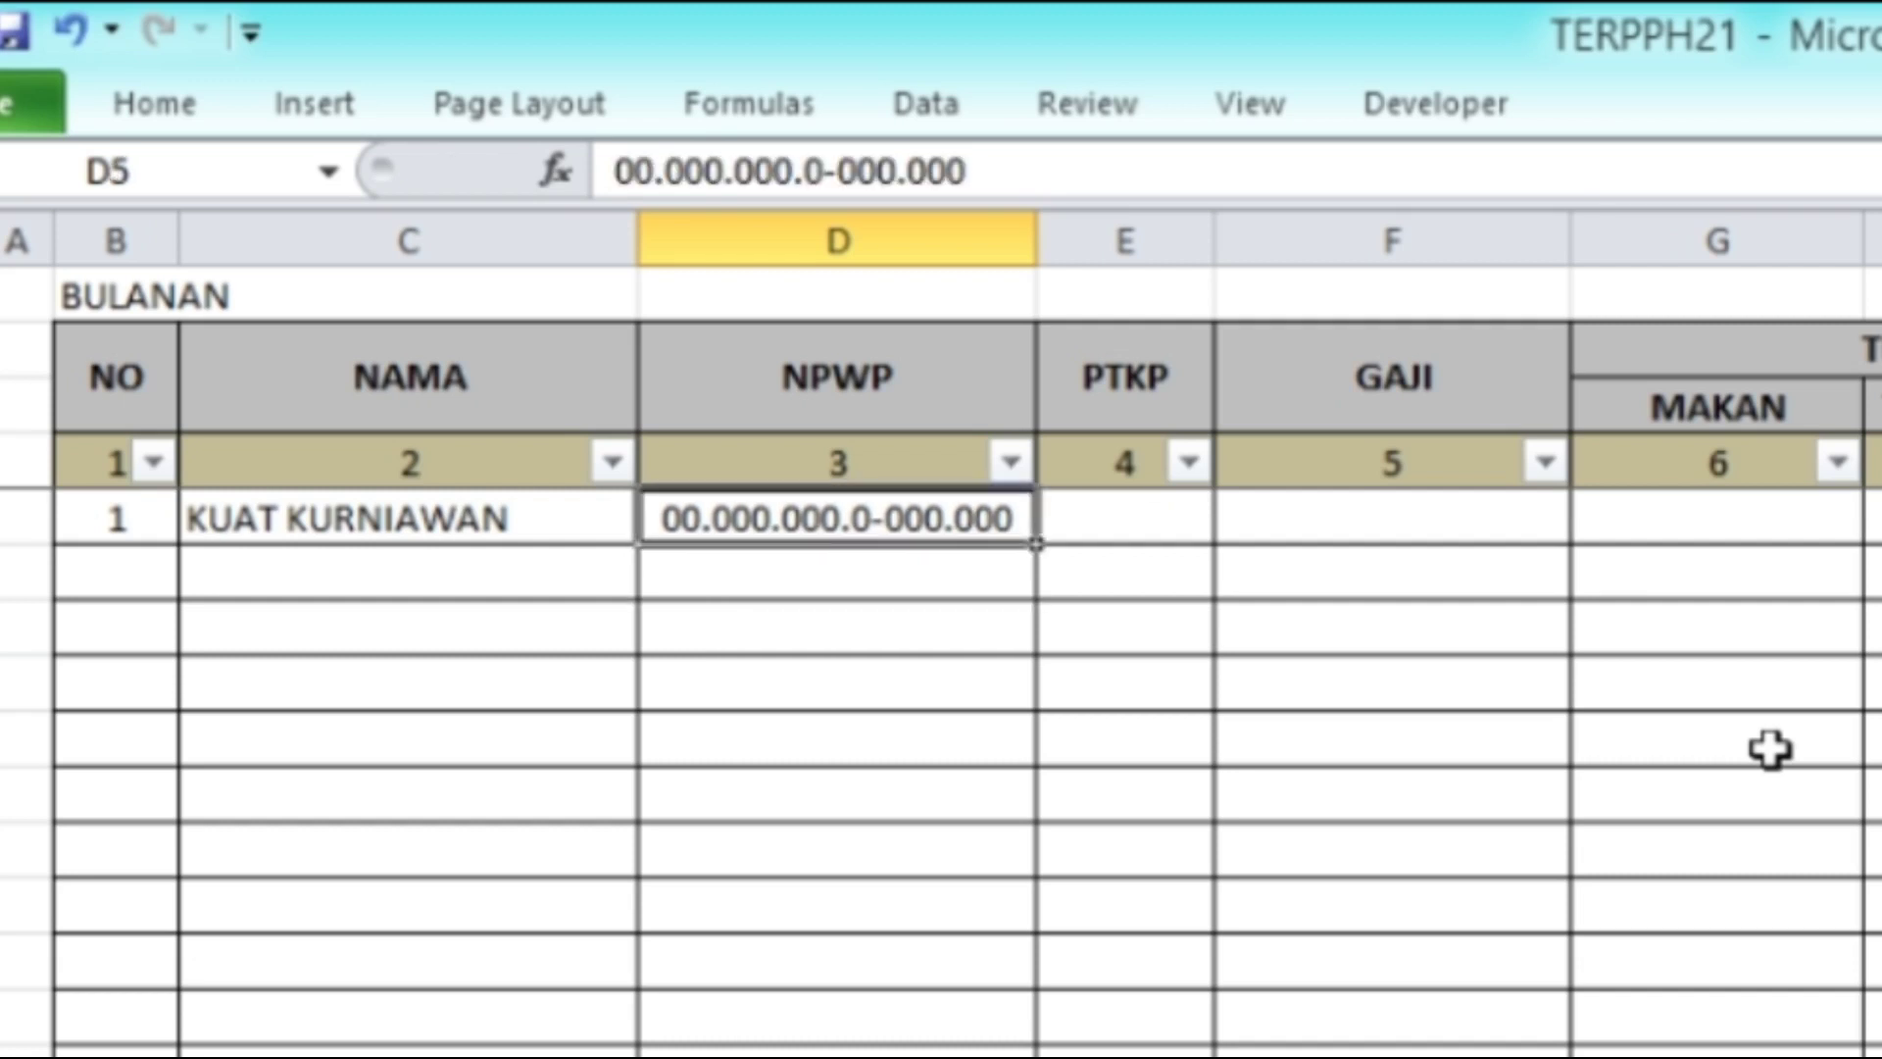
{"action": "key", "text": "Right"}
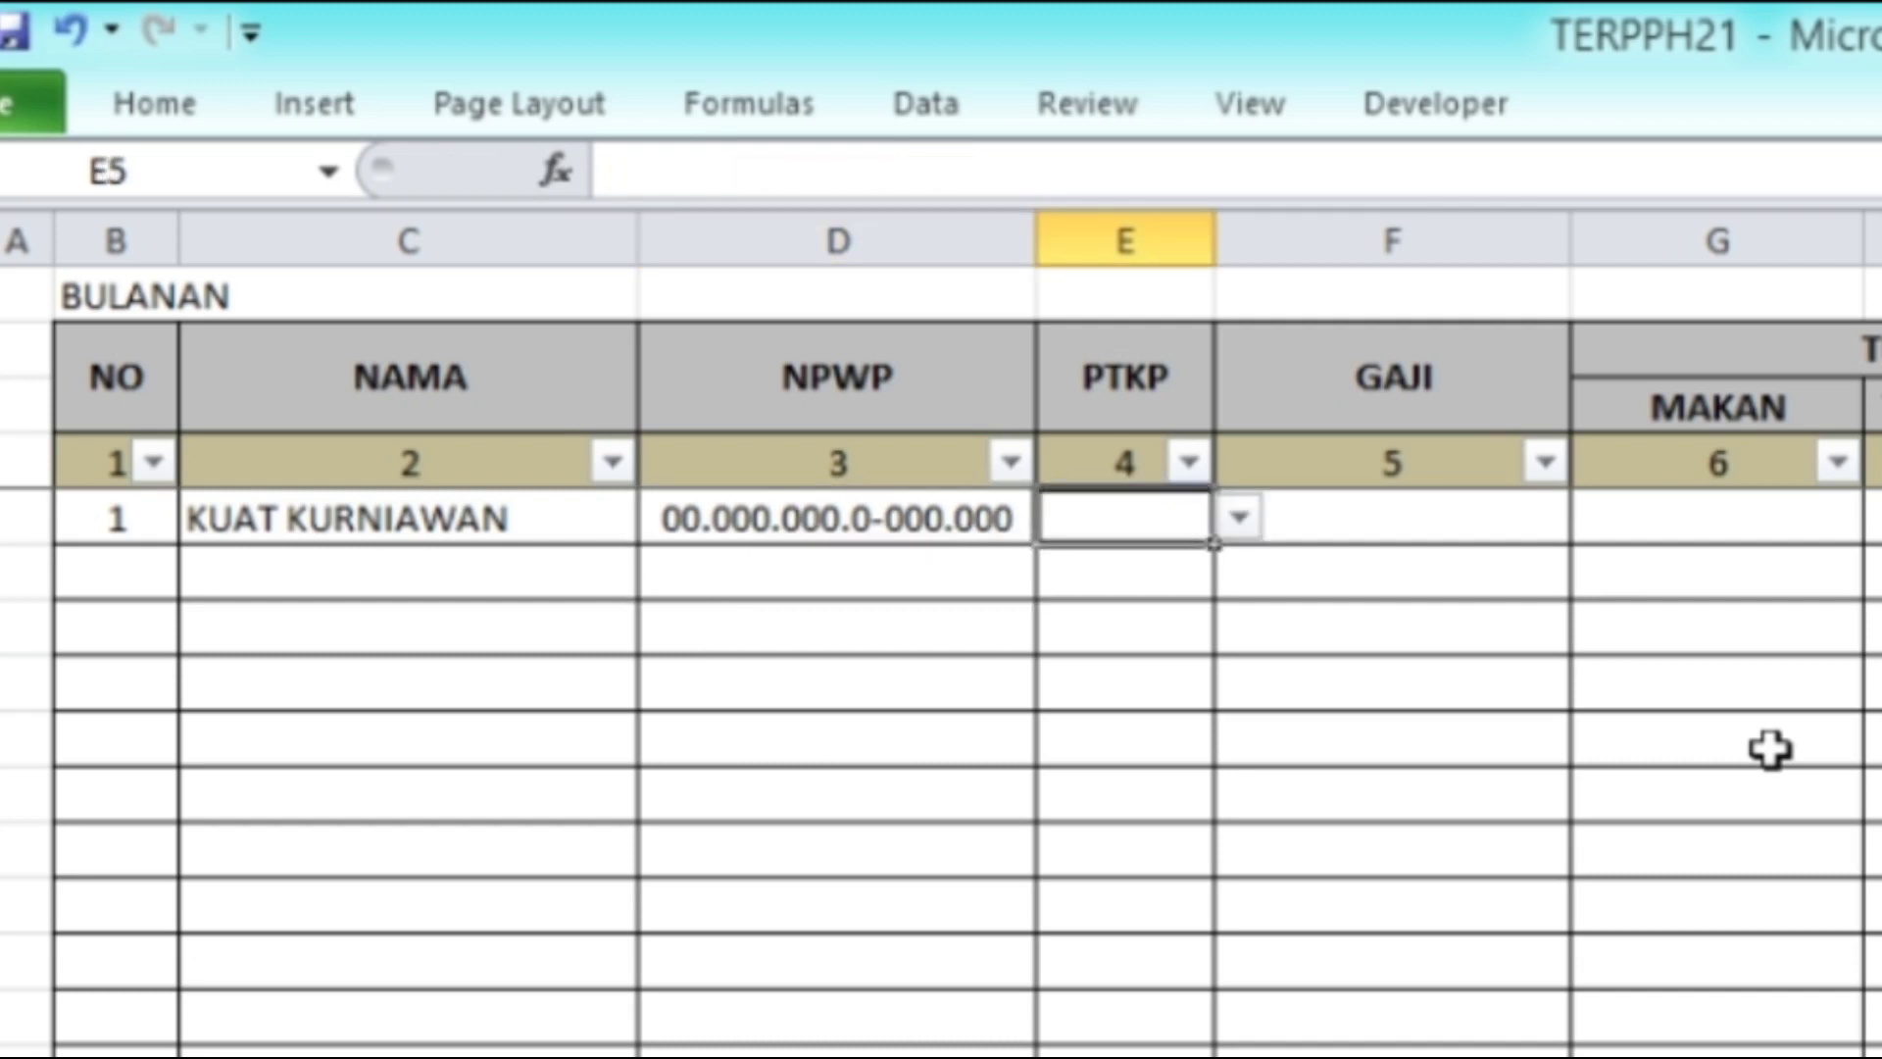
Step: Open and close E5's PTKP status list without choosing a value
{"action": "left_click", "coordinate": [1239, 517]}
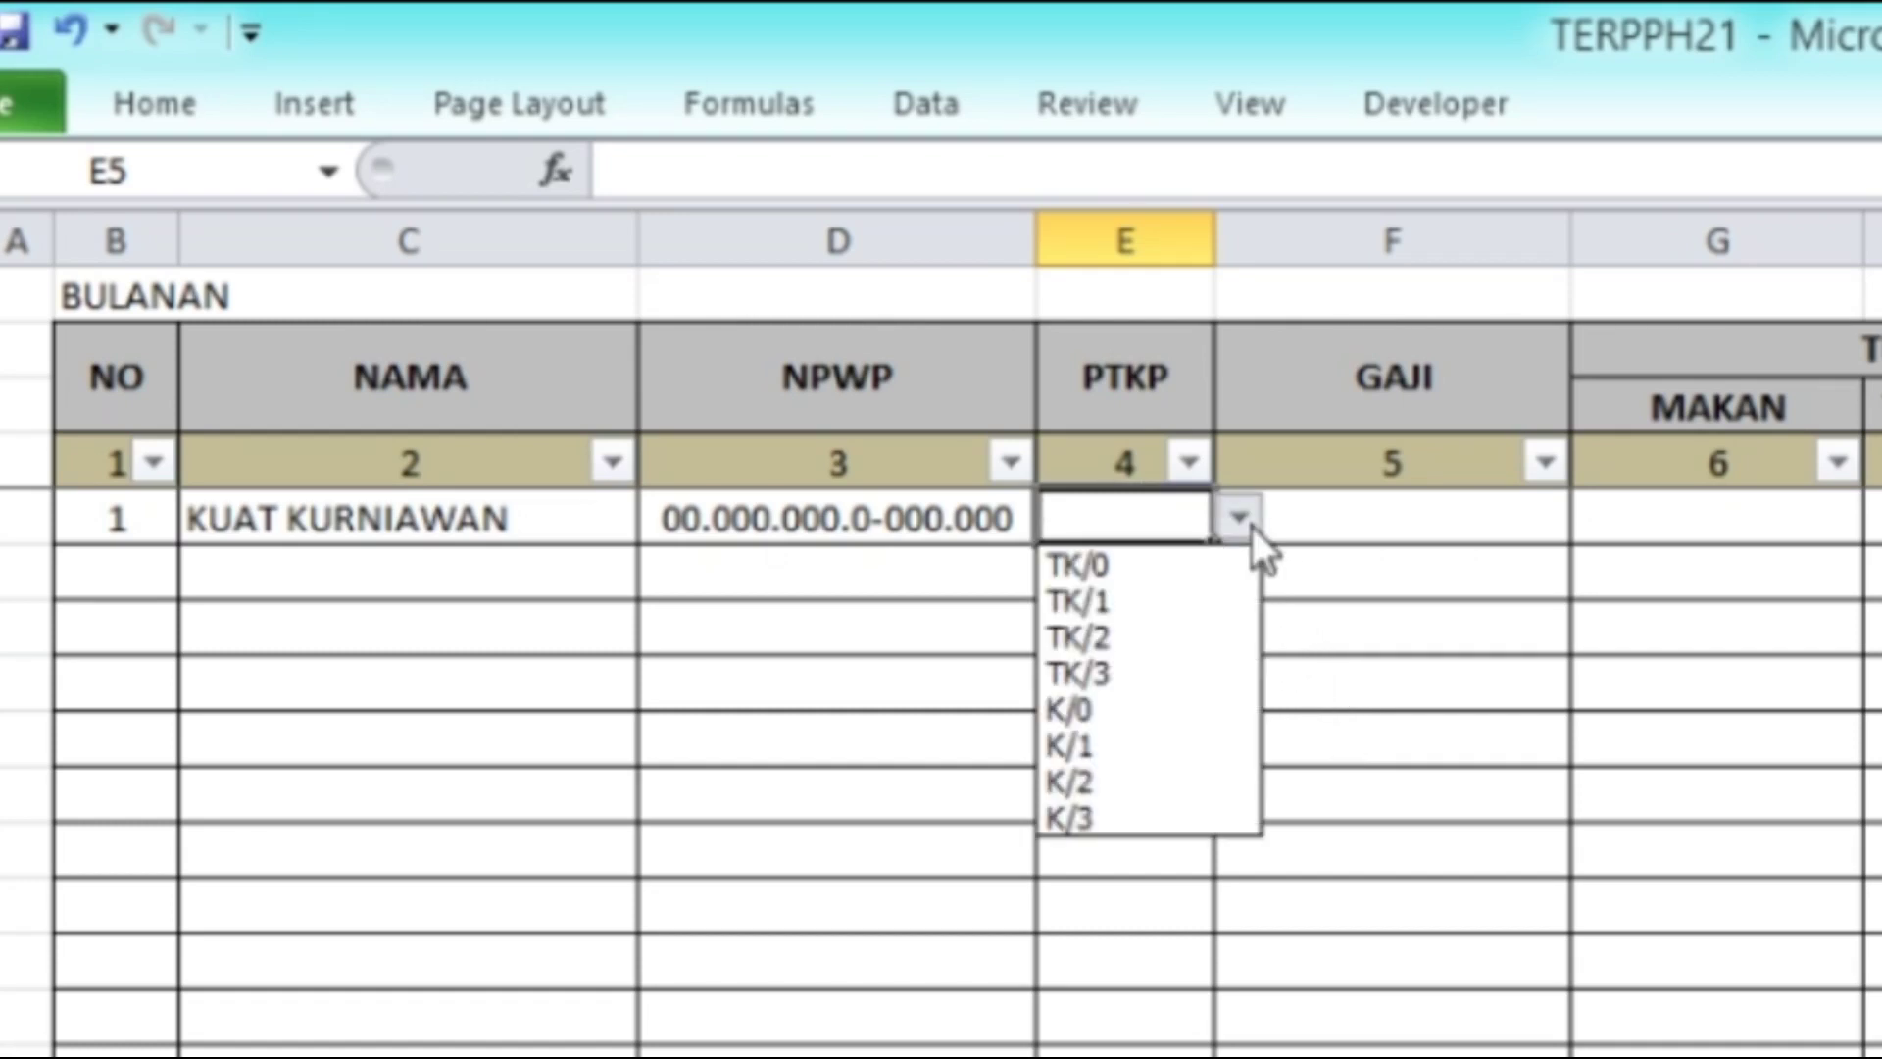
{"action": "left_click", "coordinate": [1250, 527]}
{"action": "left_click", "coordinate": [1251, 527]}
{"action": "left_click", "coordinate": [1250, 527]}
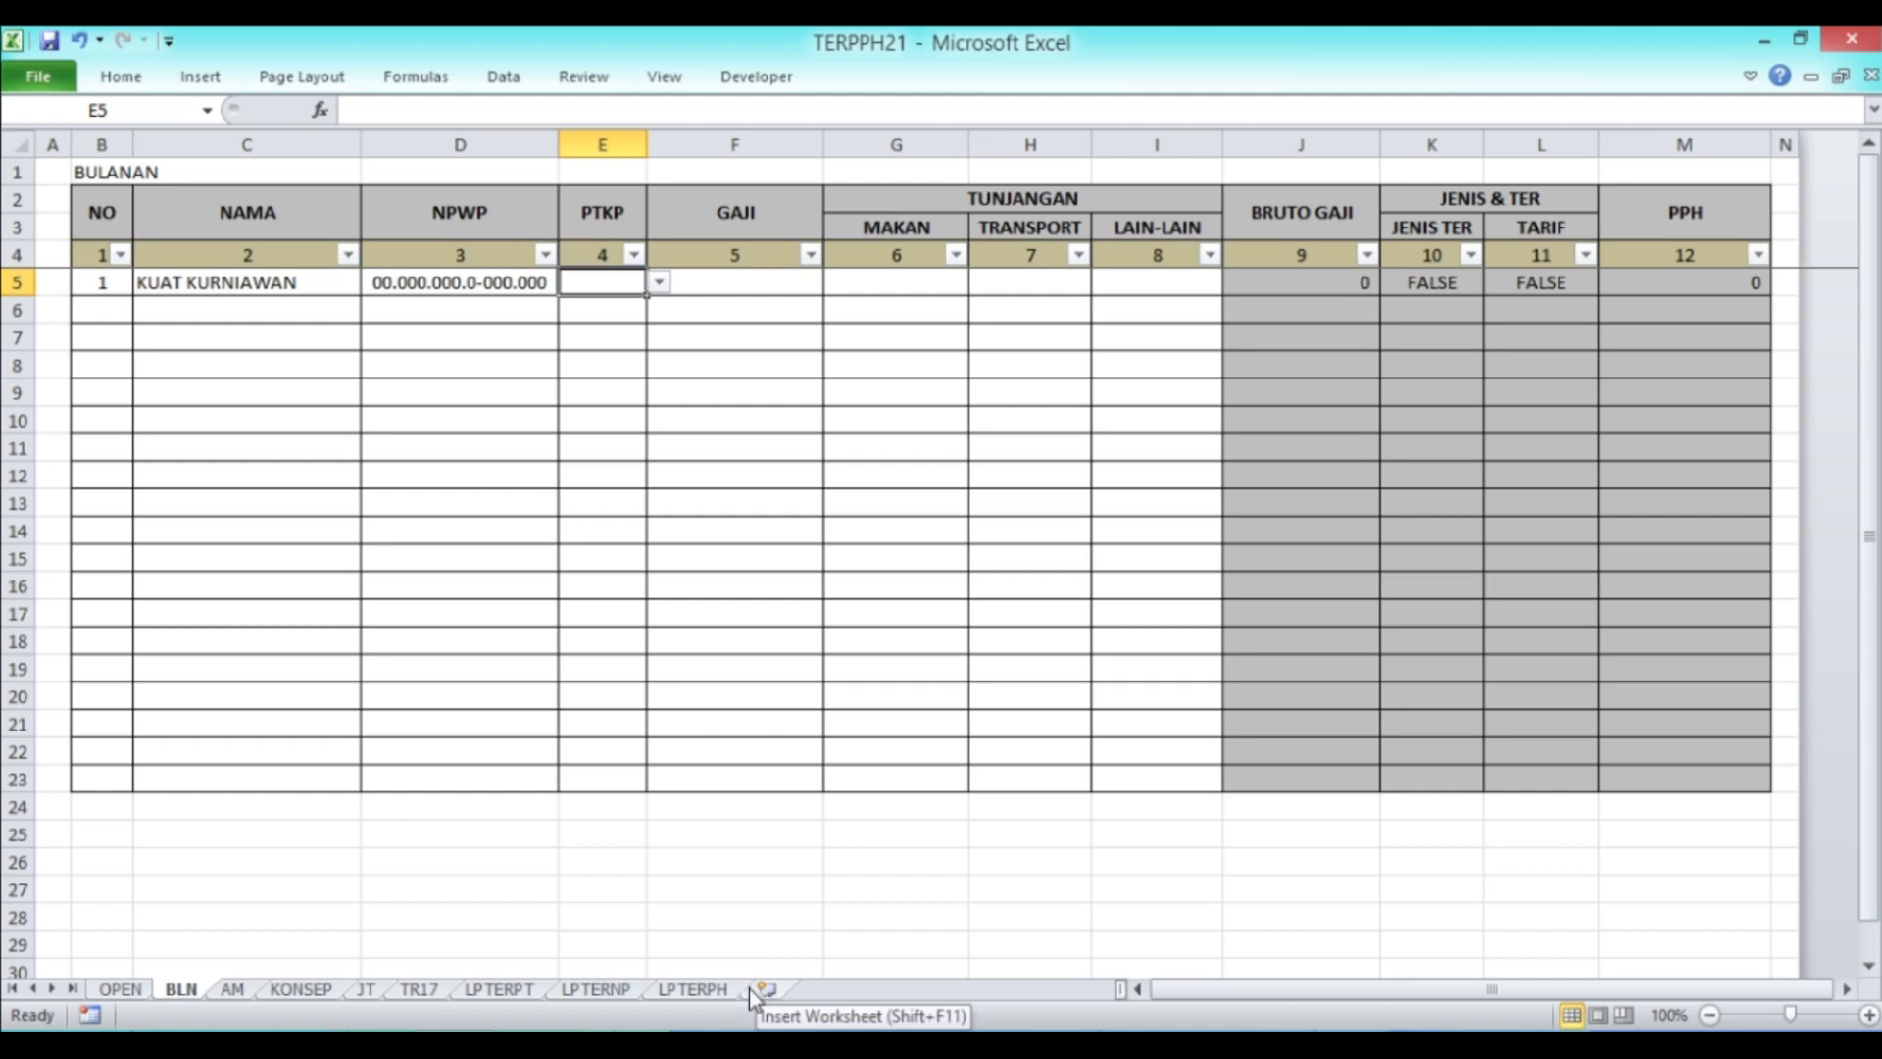
Step: Unhide the DB sheet holding the PTKP status table
{"action": "right_click", "coordinate": [181, 991]}
{"action": "left_click", "coordinate": [220, 939]}
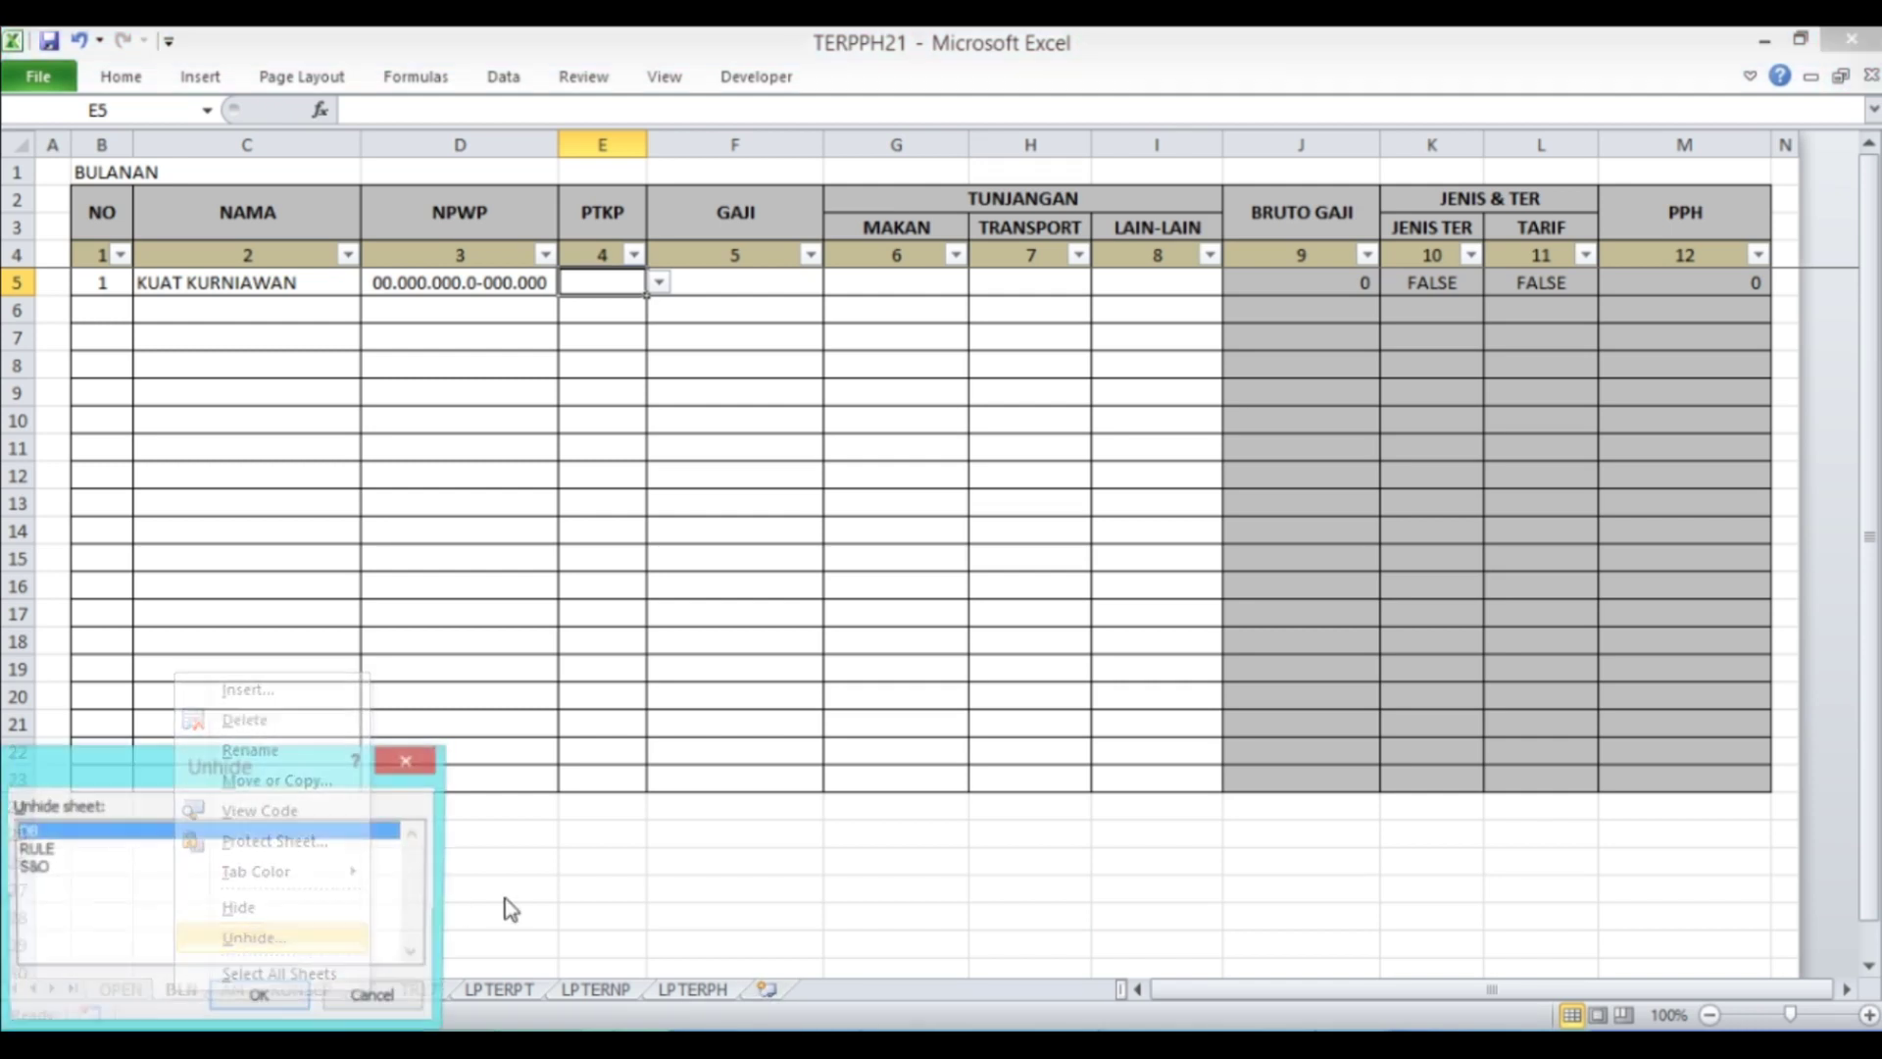
{"action": "left_click", "coordinate": [260, 998]}
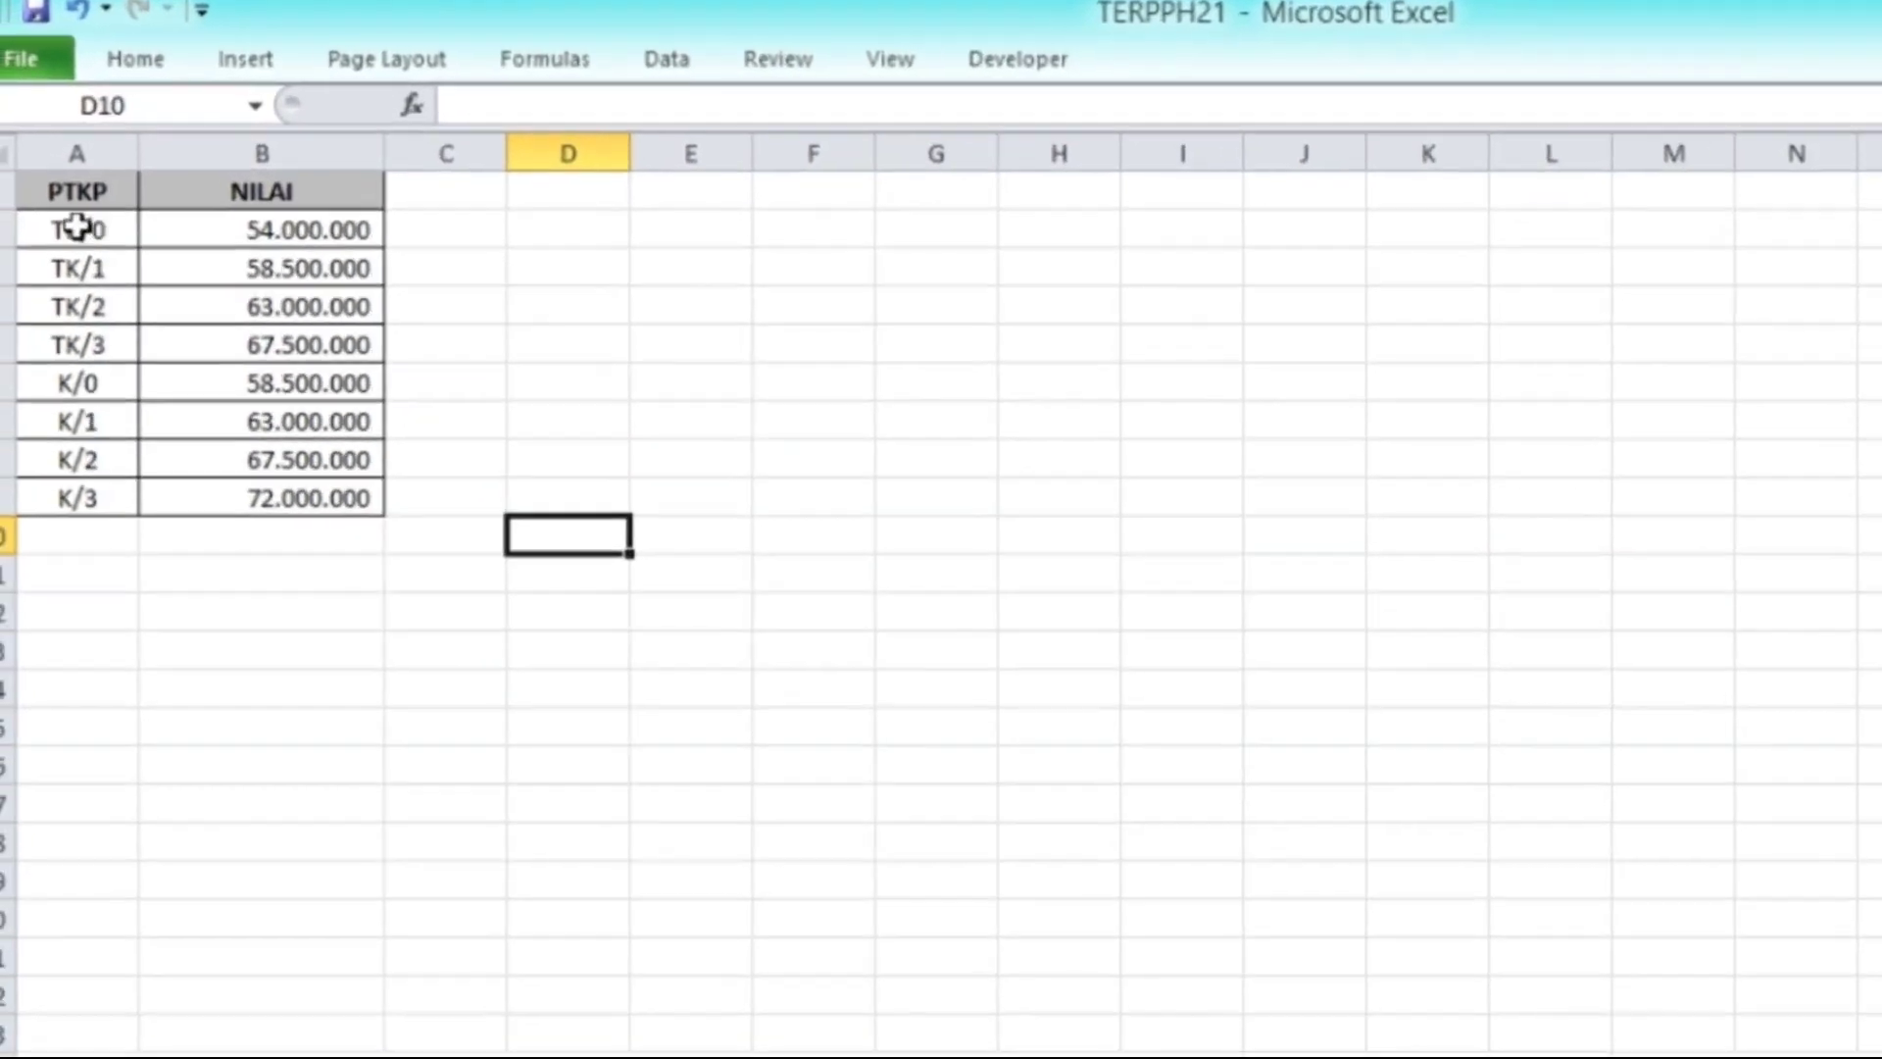
Step: Review the PTKP statuses and values in A2:B9, then return to BLN
{"action": "left_click_drag", "start_coordinate": [43, 191], "coordinate": [237, 191]}
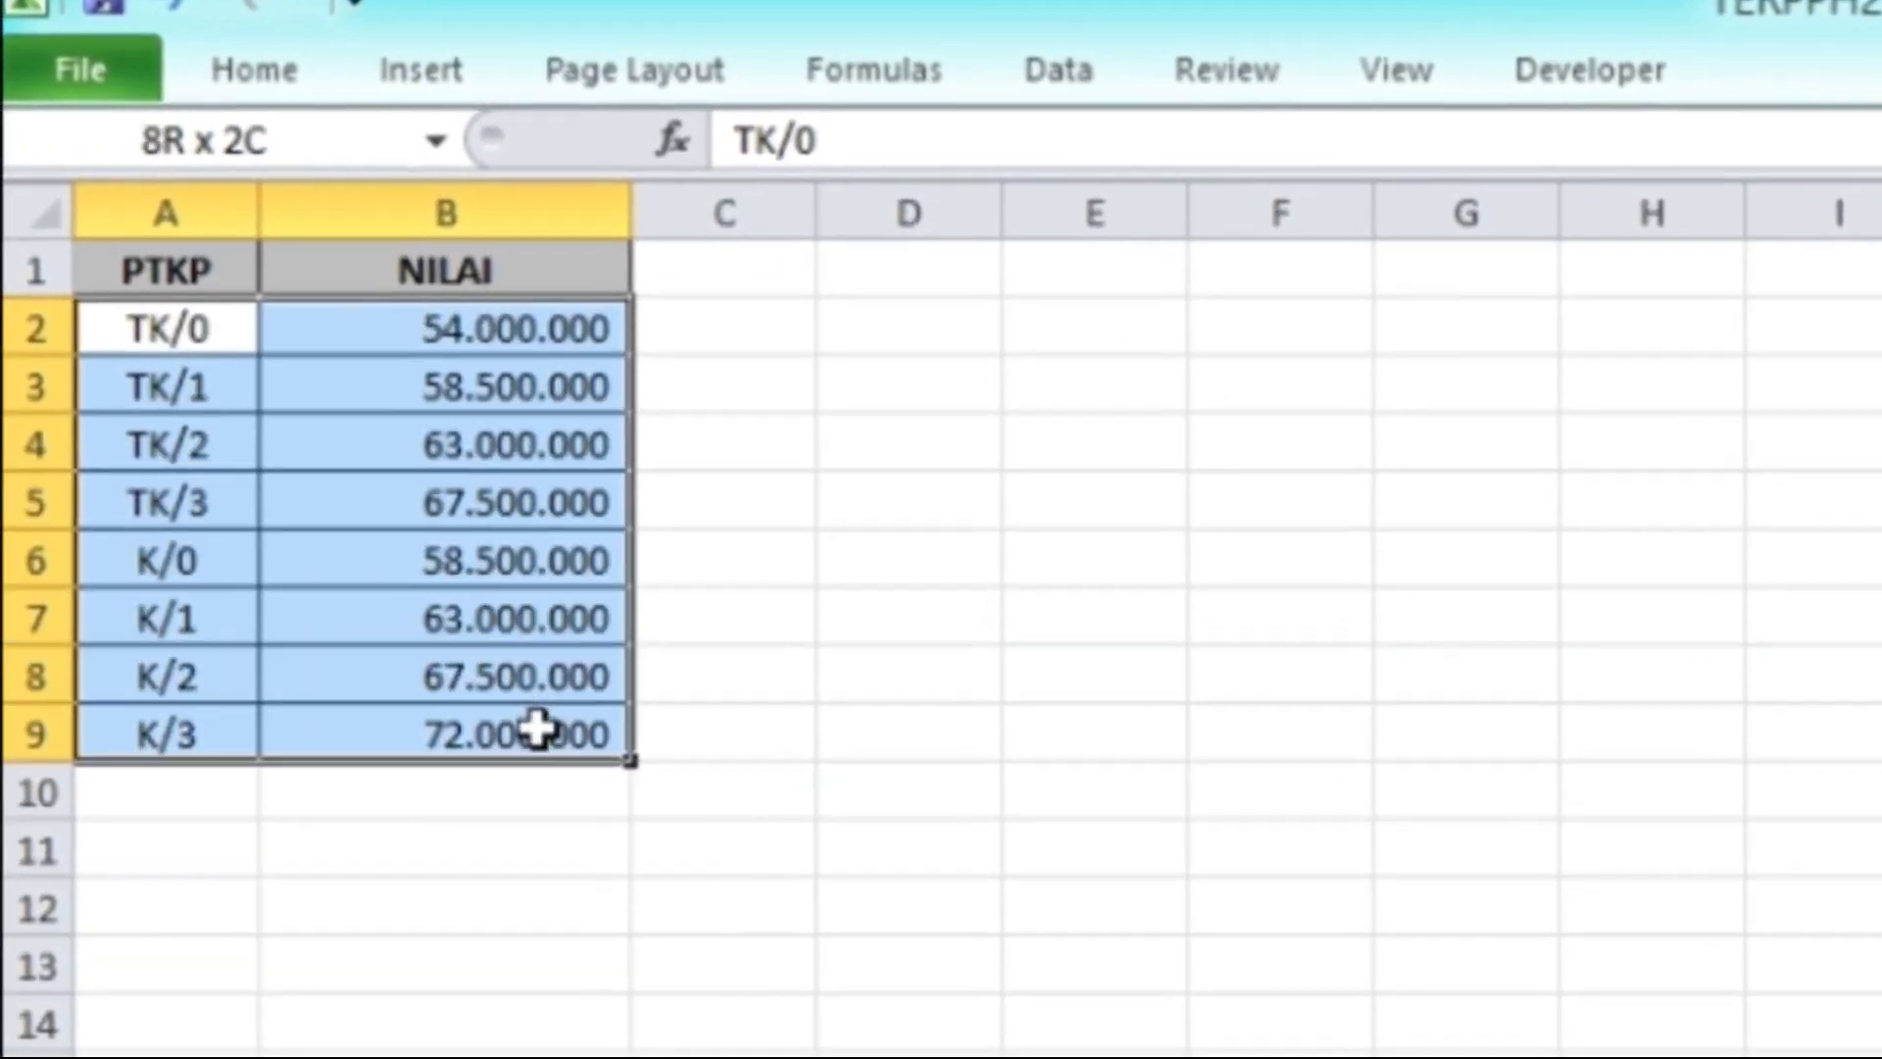
{"action": "left_click_drag", "start_coordinate": [537, 730], "coordinate": [537, 730]}
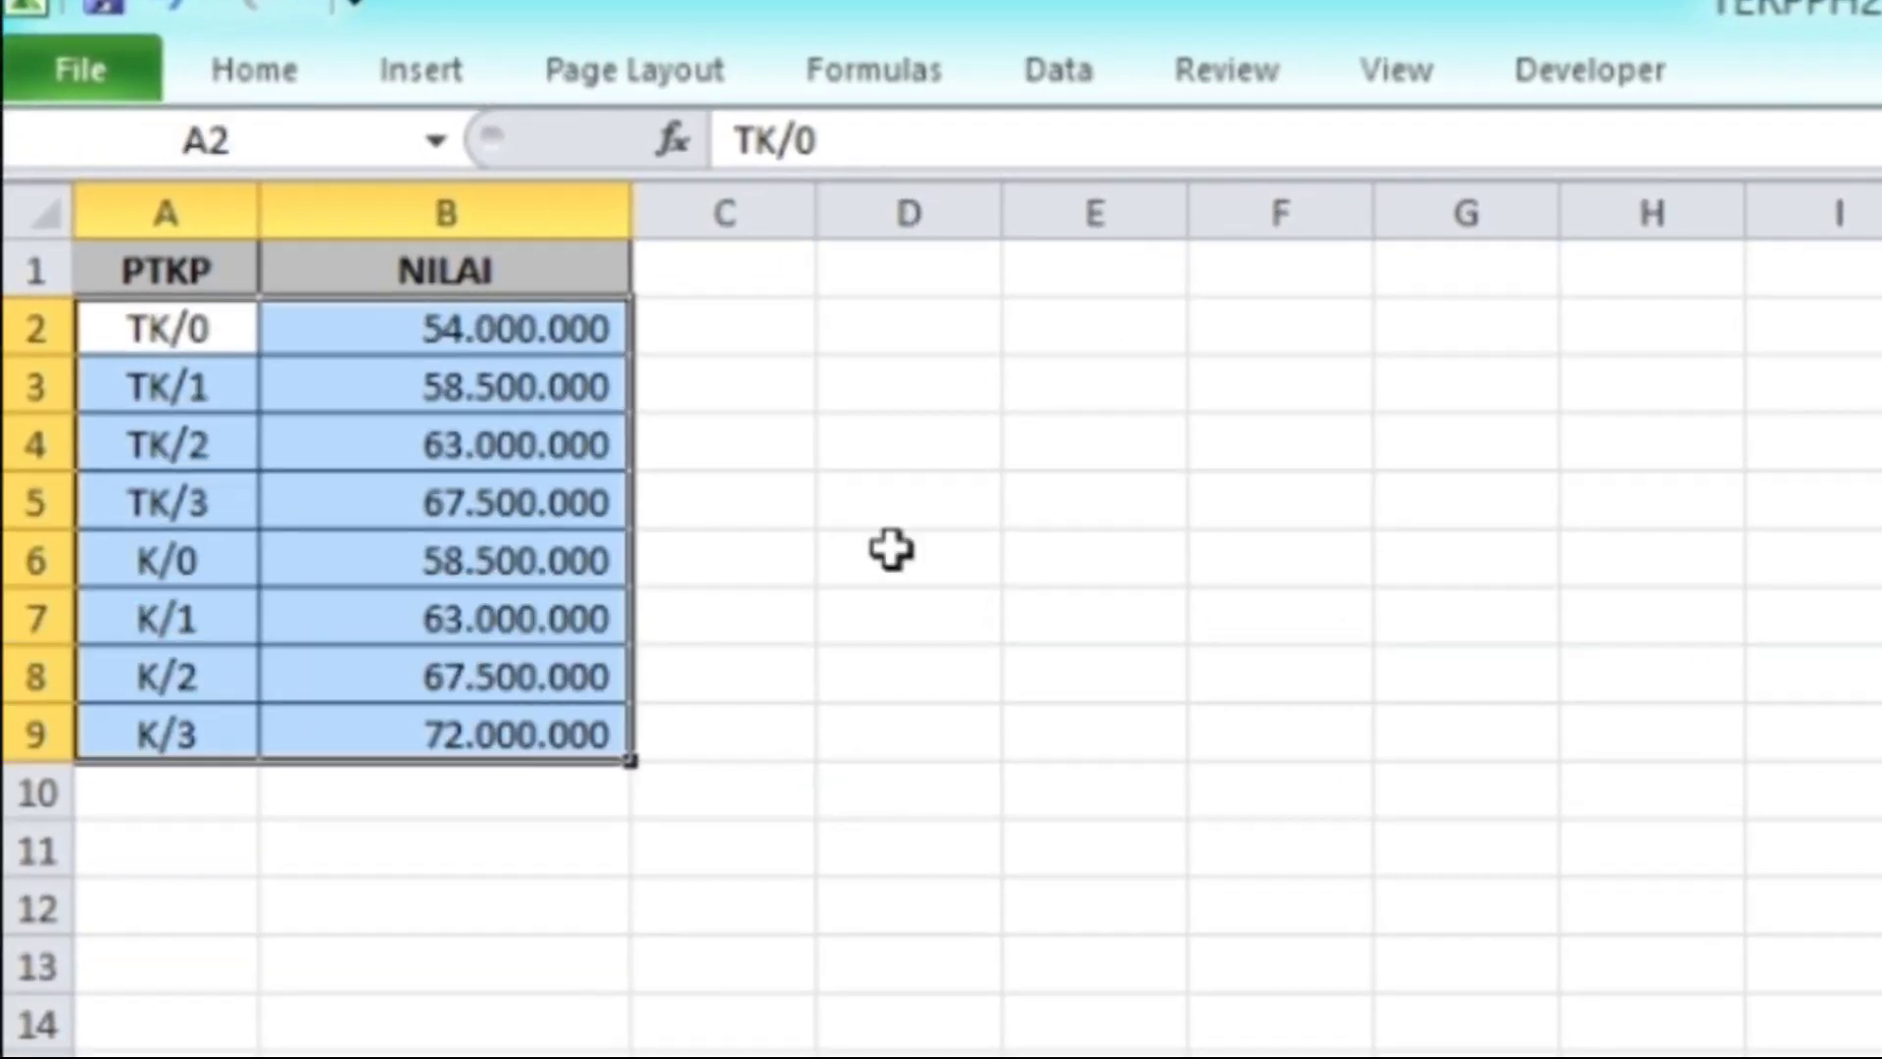
{"action": "left_click", "coordinate": [1009, 509]}
{"action": "left_click", "coordinate": [176, 334]}
{"action": "left_click_drag", "start_coordinate": [177, 334], "coordinate": [486, 352]}
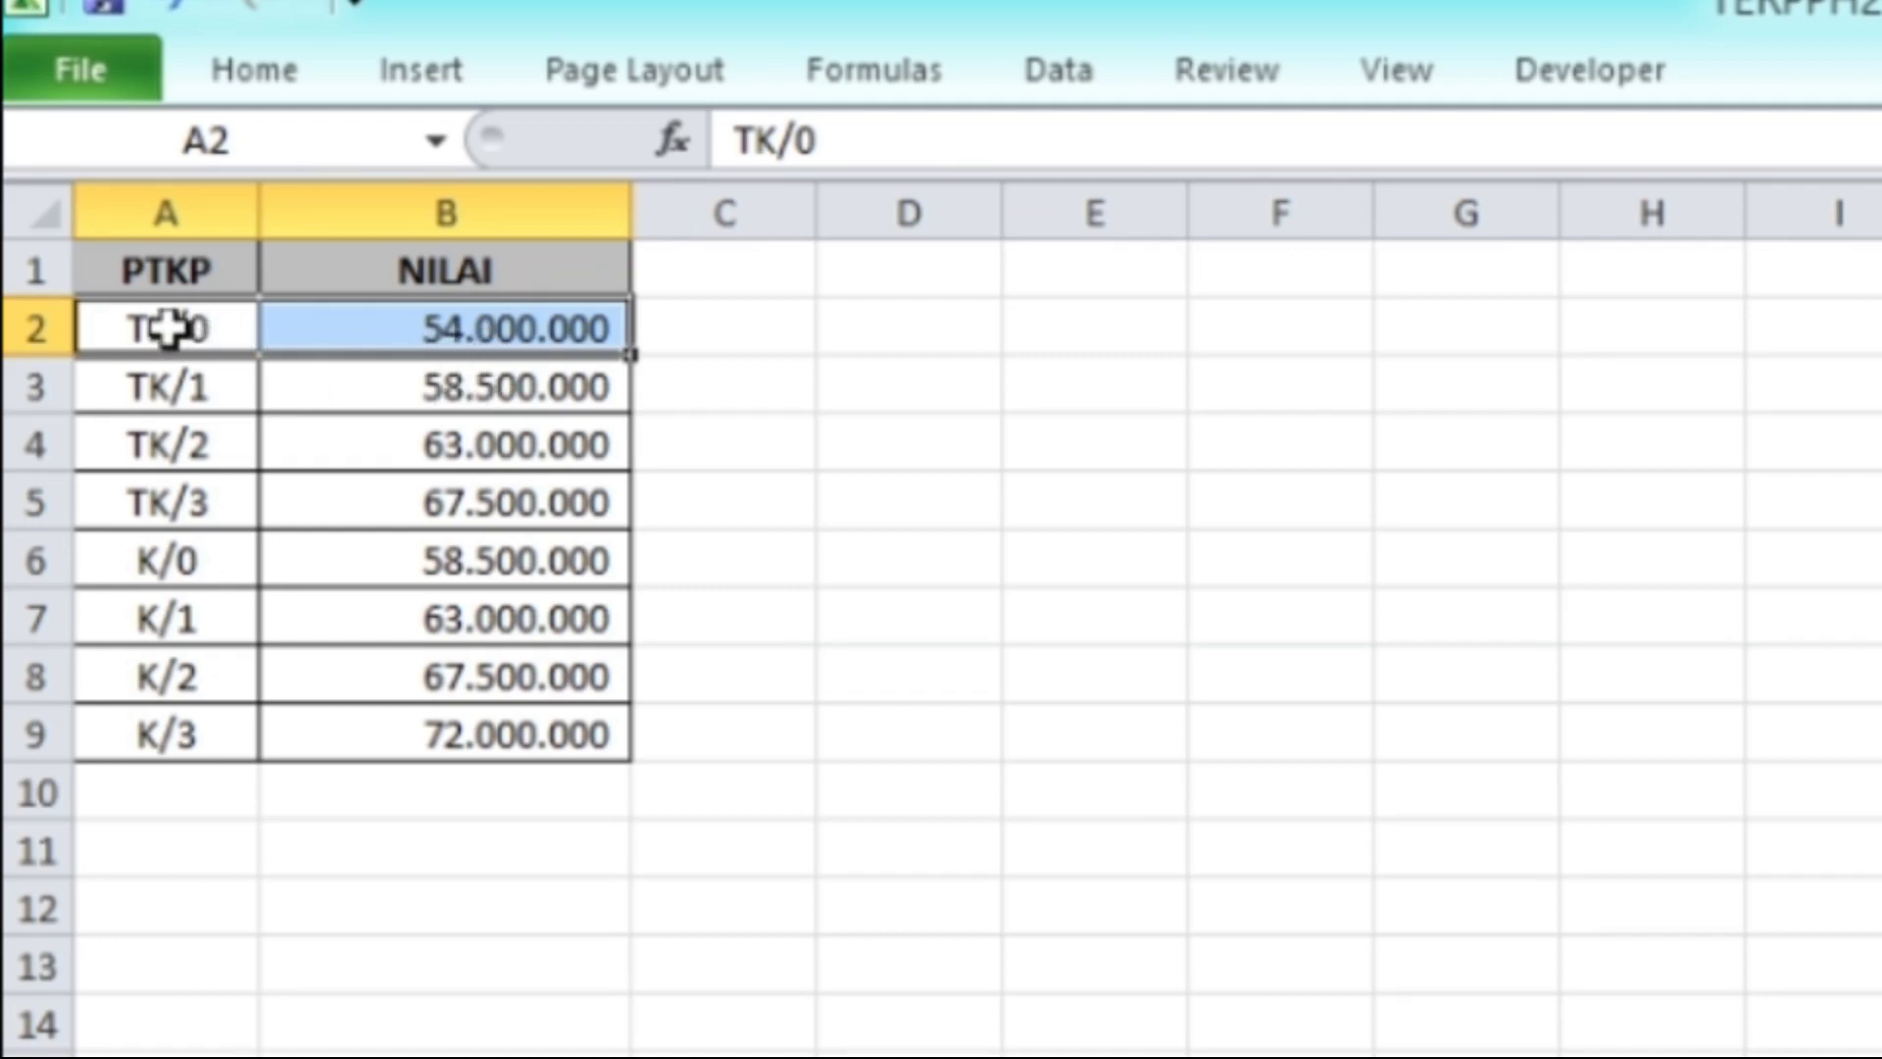
{"action": "left_click_drag", "start_coordinate": [169, 329], "coordinate": [453, 713]}
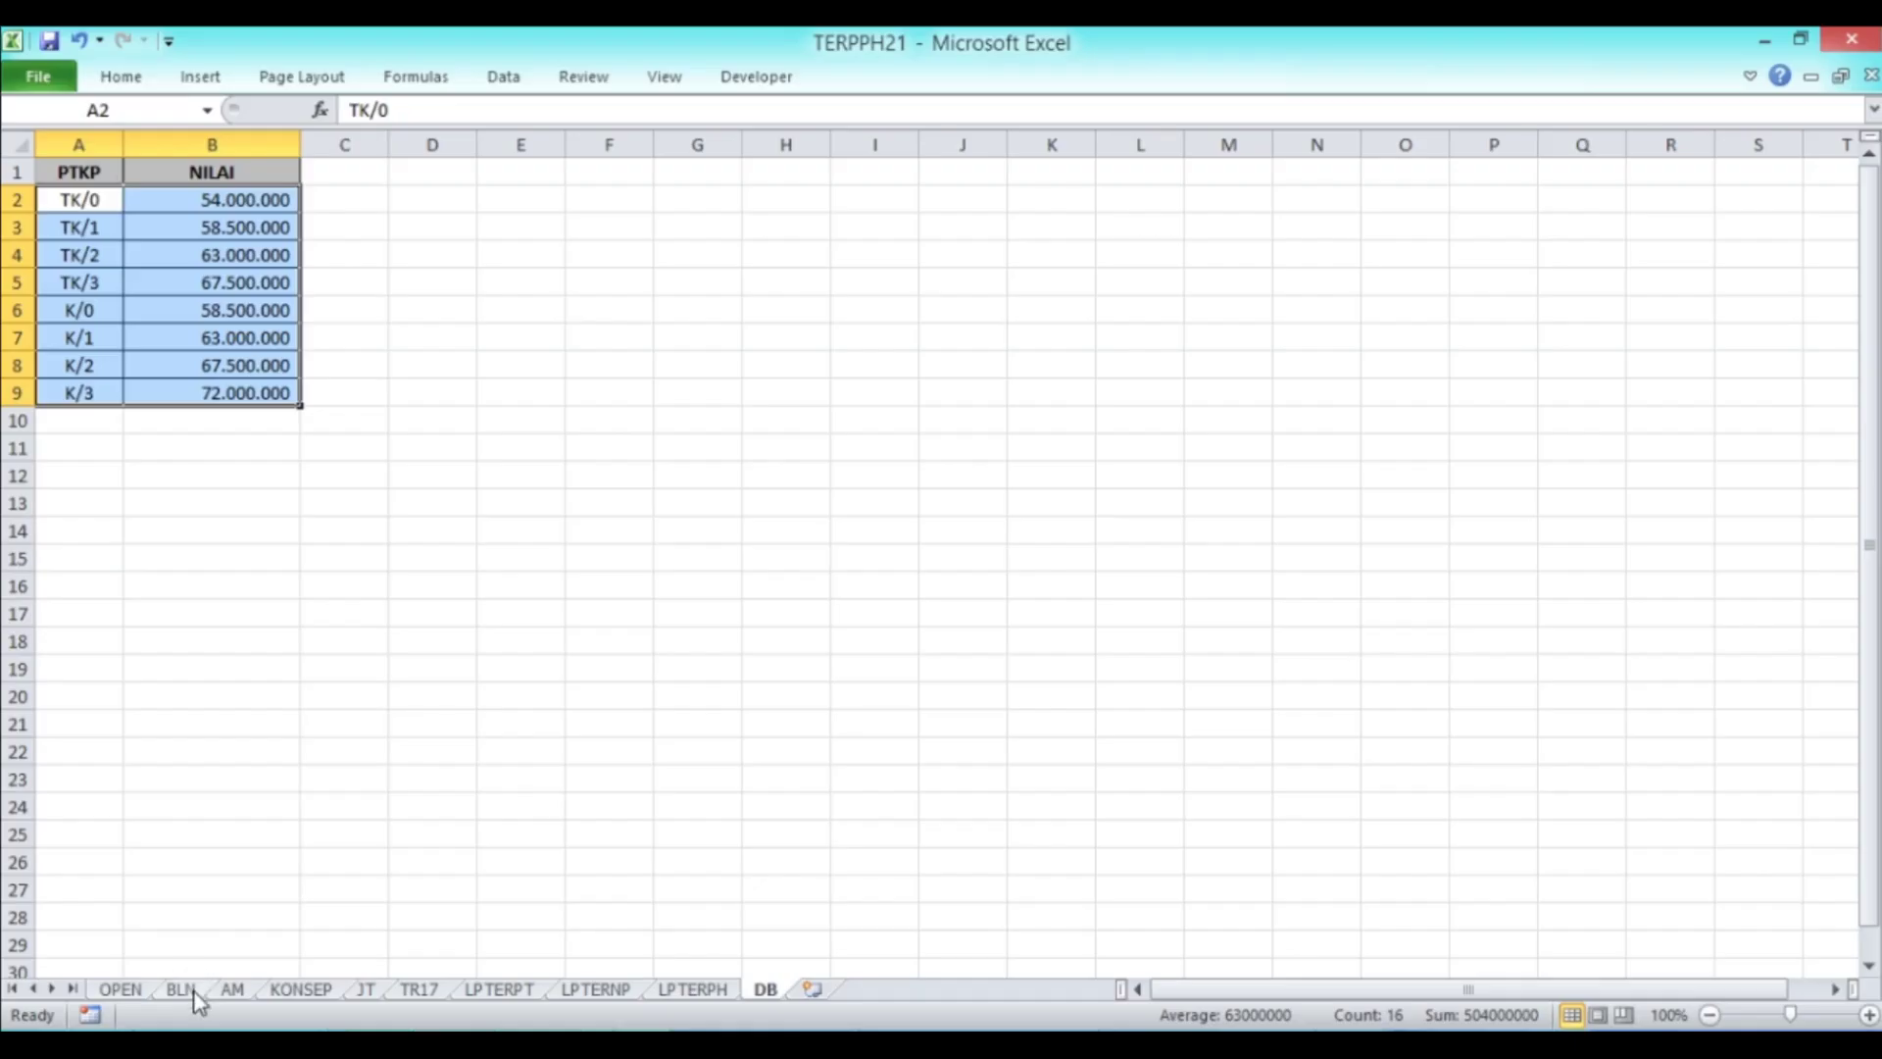
{"action": "left_click", "coordinate": [182, 989]}
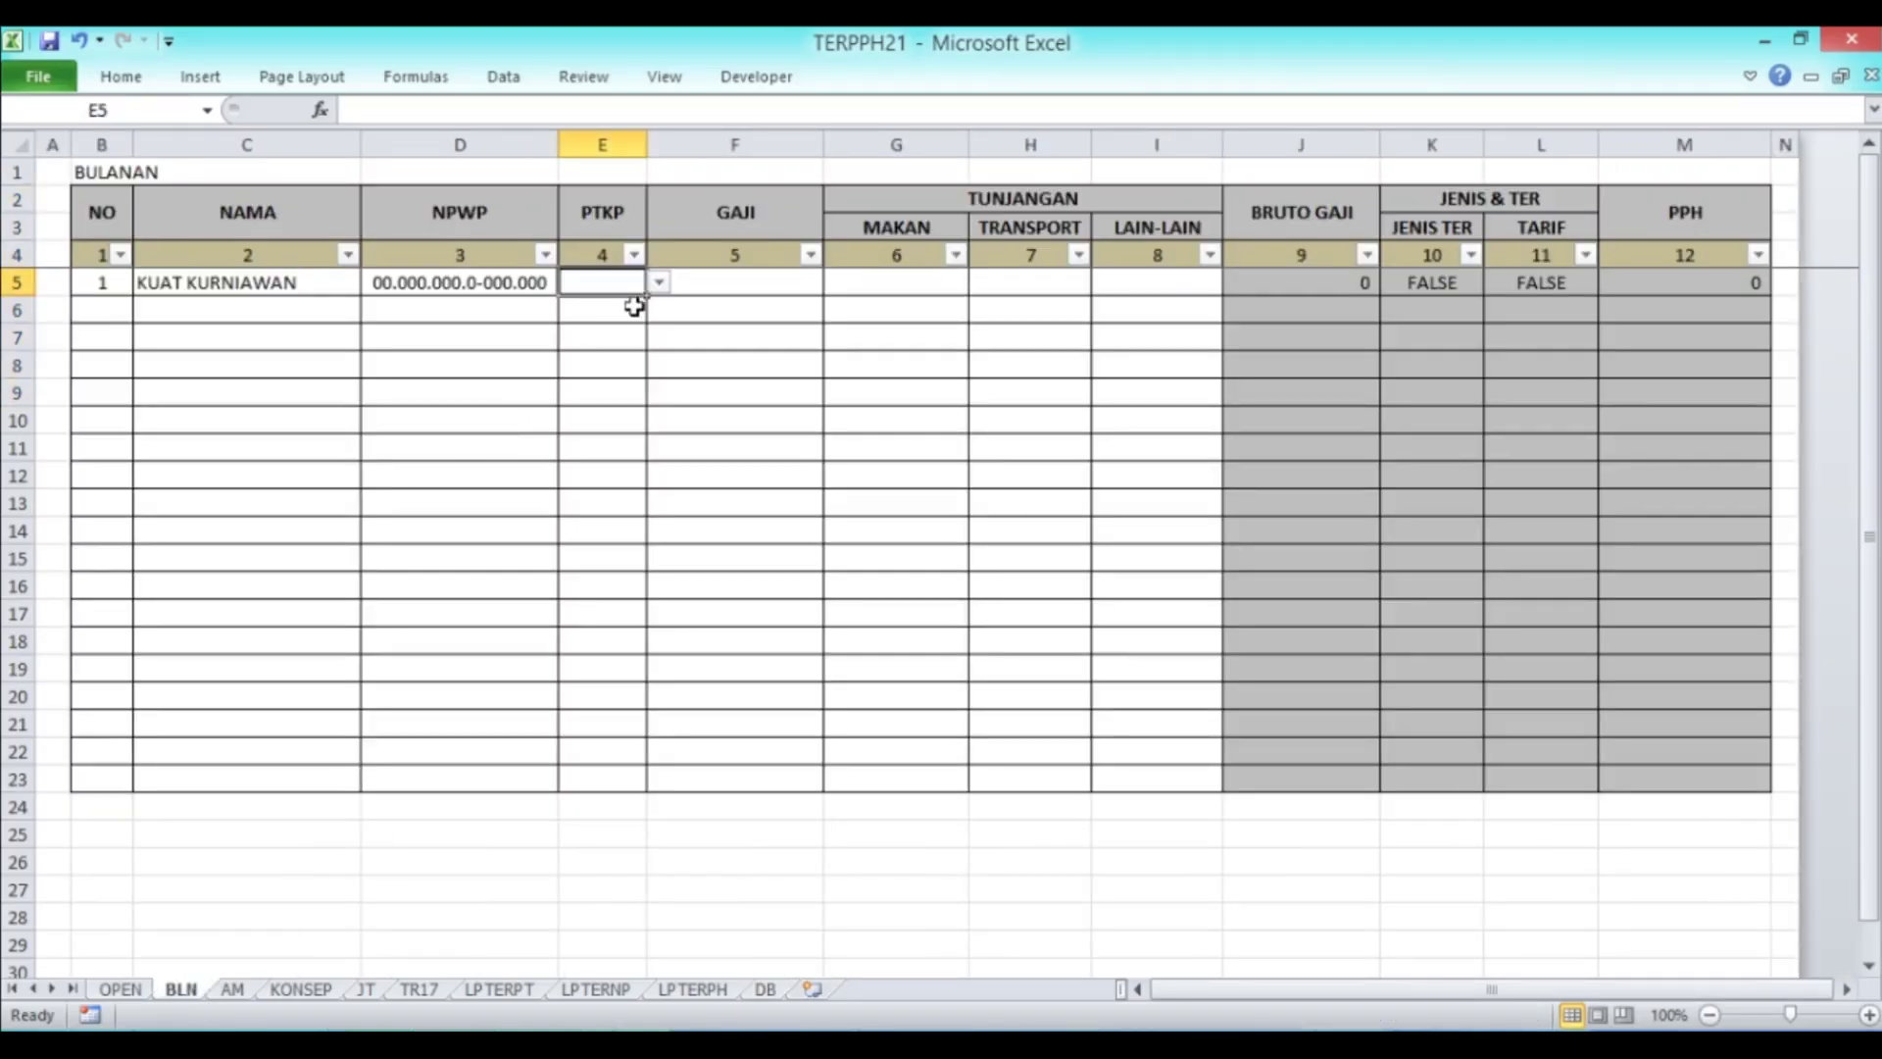
Step: Choose K/0 as row 1's PTKP and enter a 10.000.000 salary in F5
{"action": "left_click", "coordinate": [654, 282]}
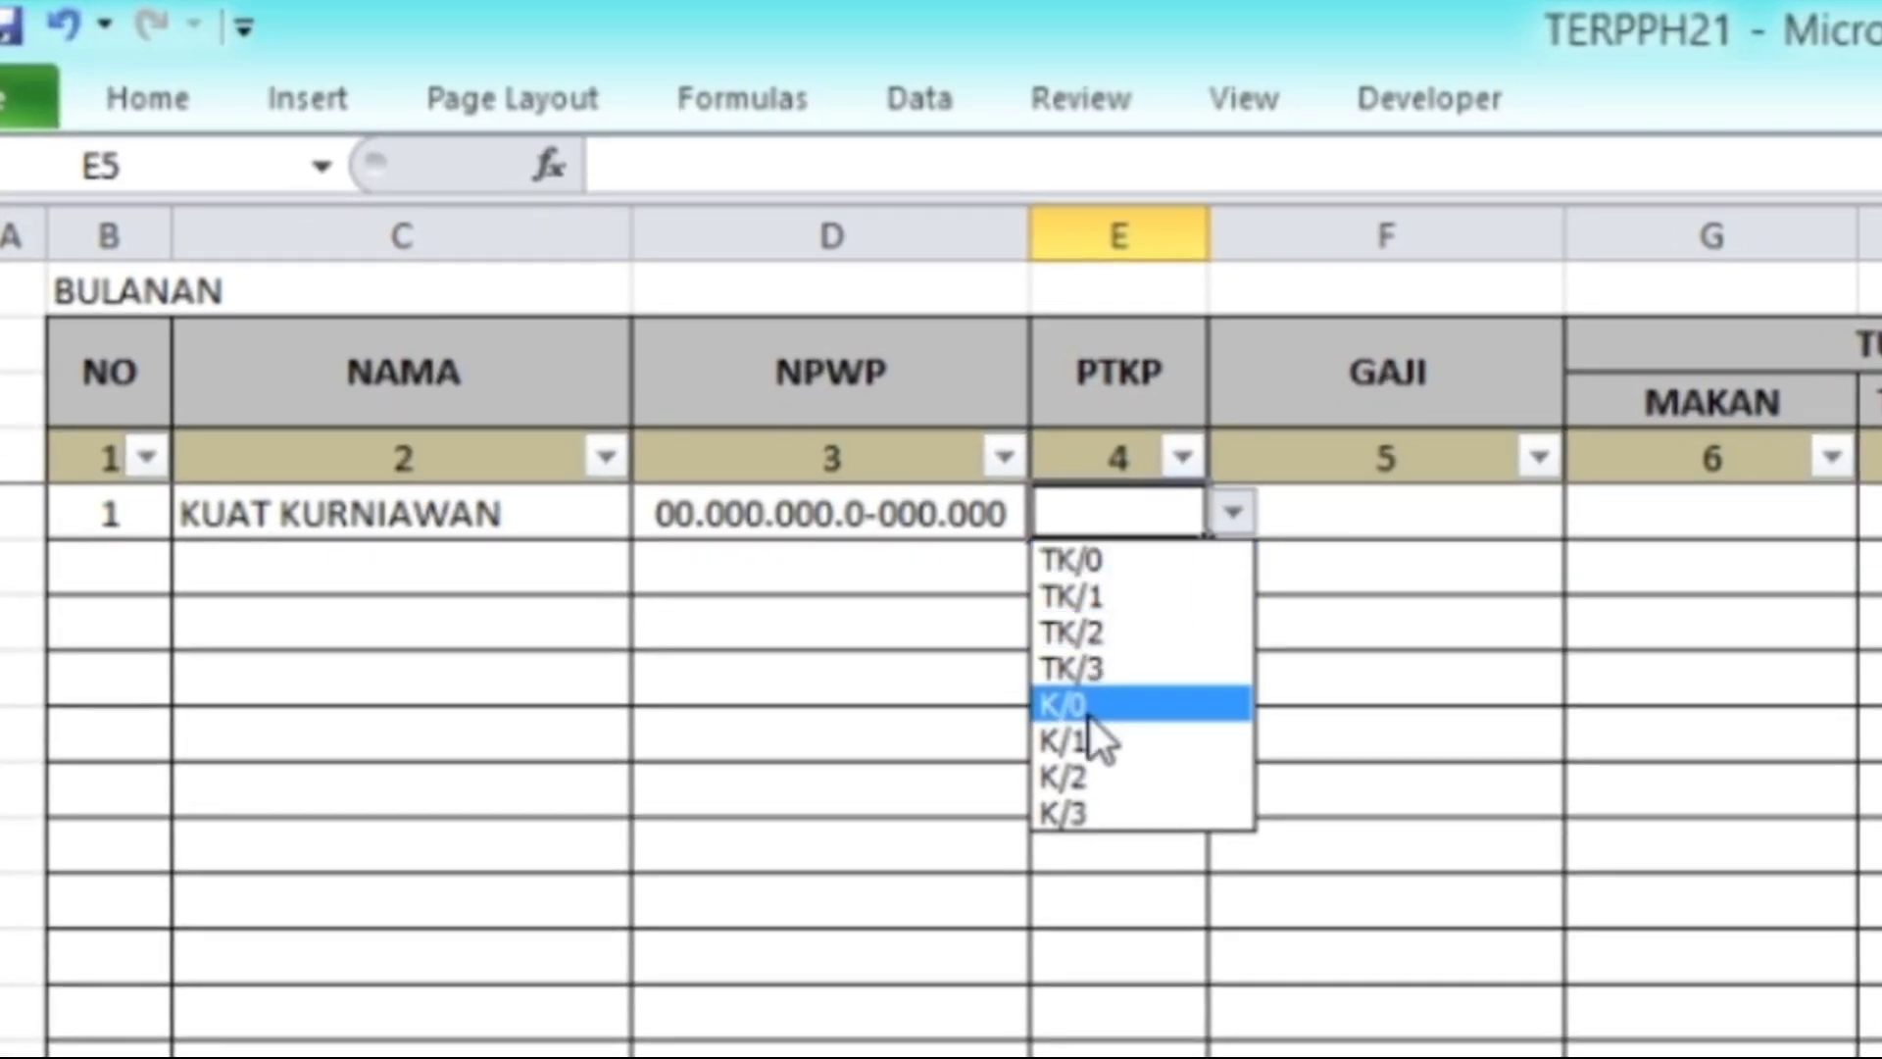
{"action": "left_click", "coordinate": [1090, 711]}
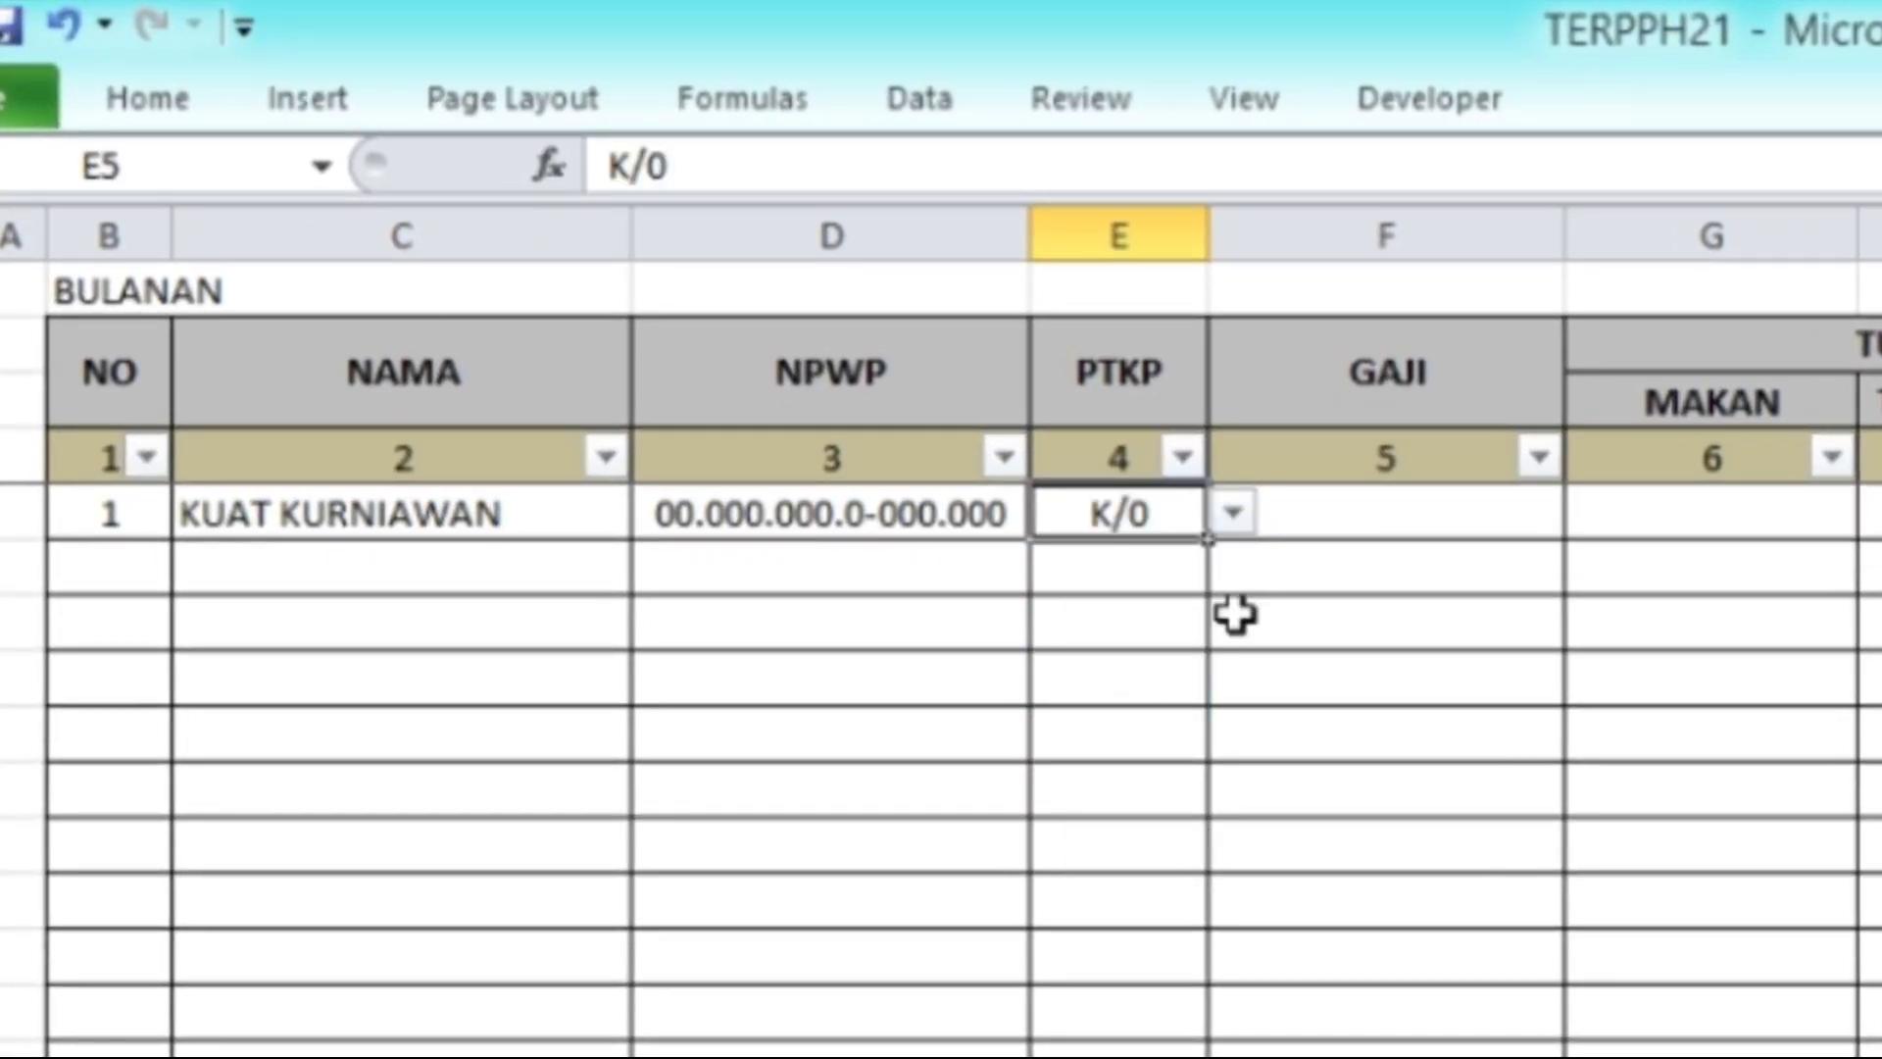
{"action": "left_click", "coordinate": [1400, 525]}
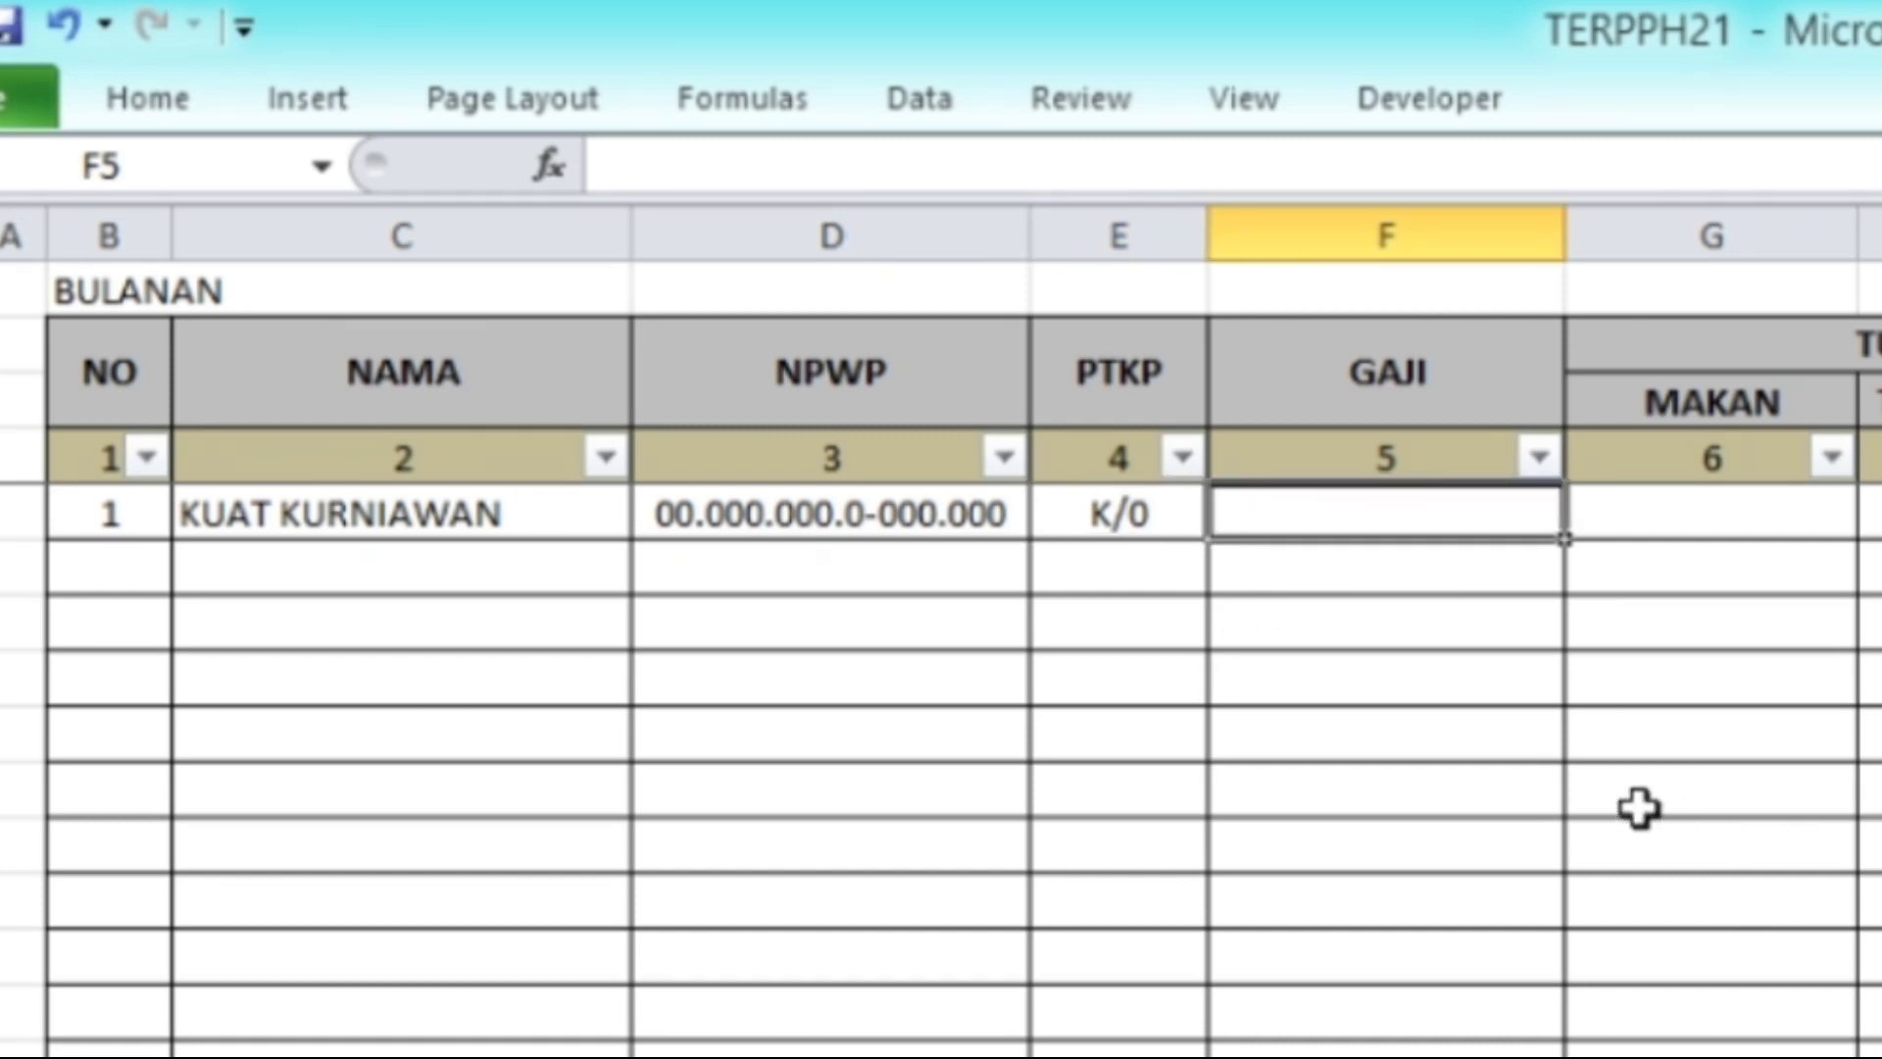
{"action": "type", "text": "10"}
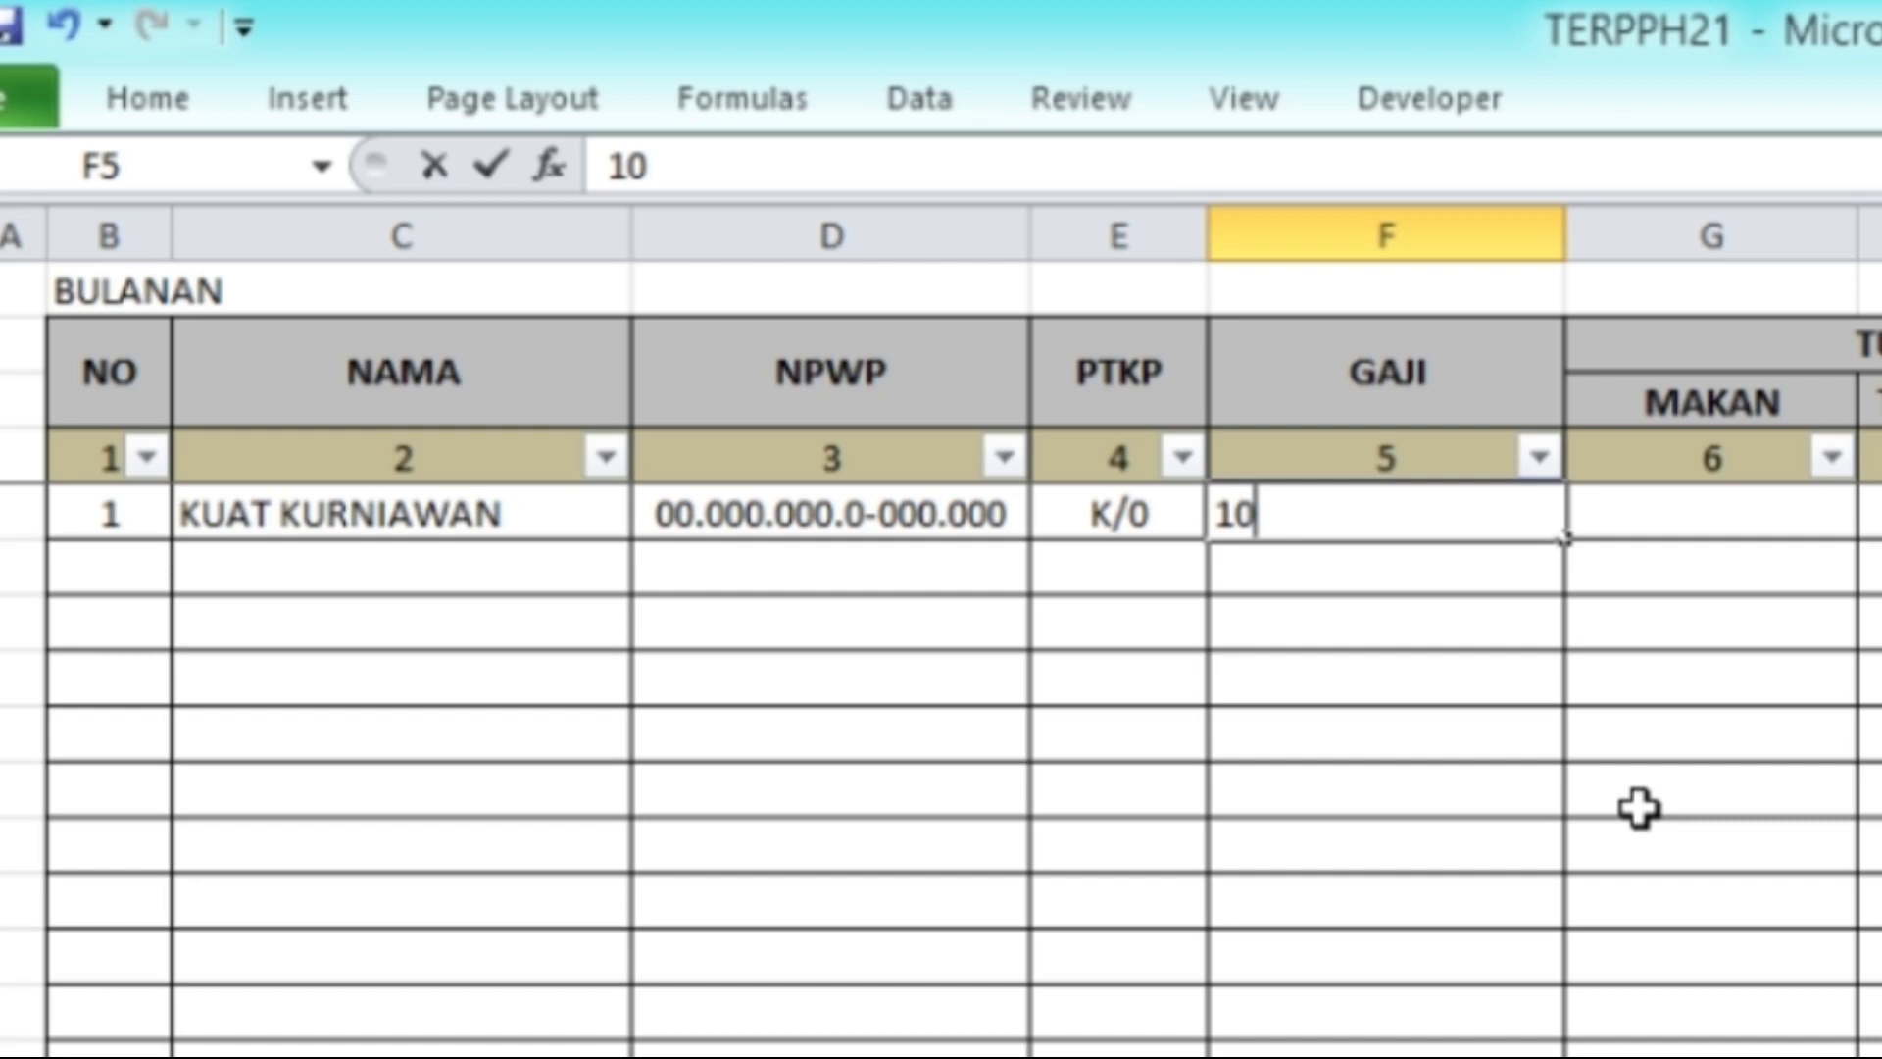
{"action": "type", "text": ".000.000"}
{"action": "key", "text": "Return"}
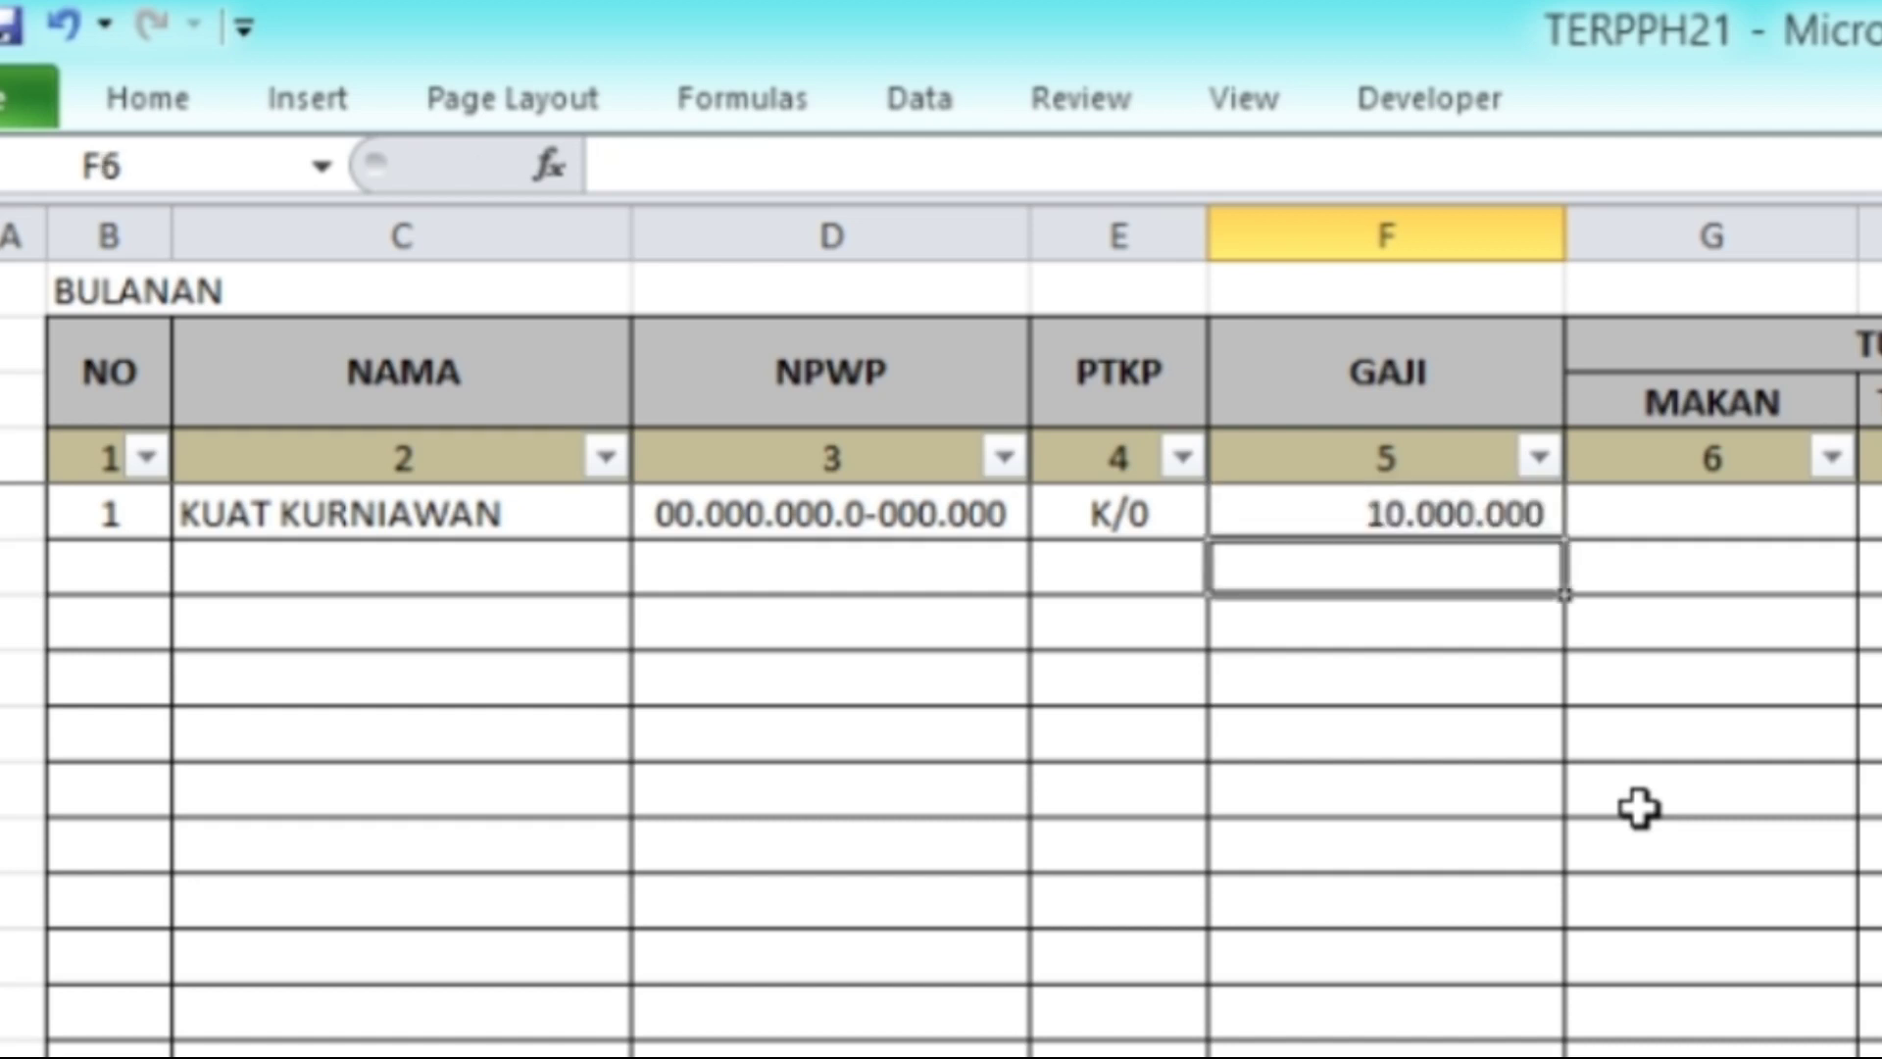
{"action": "key", "text": "Up"}
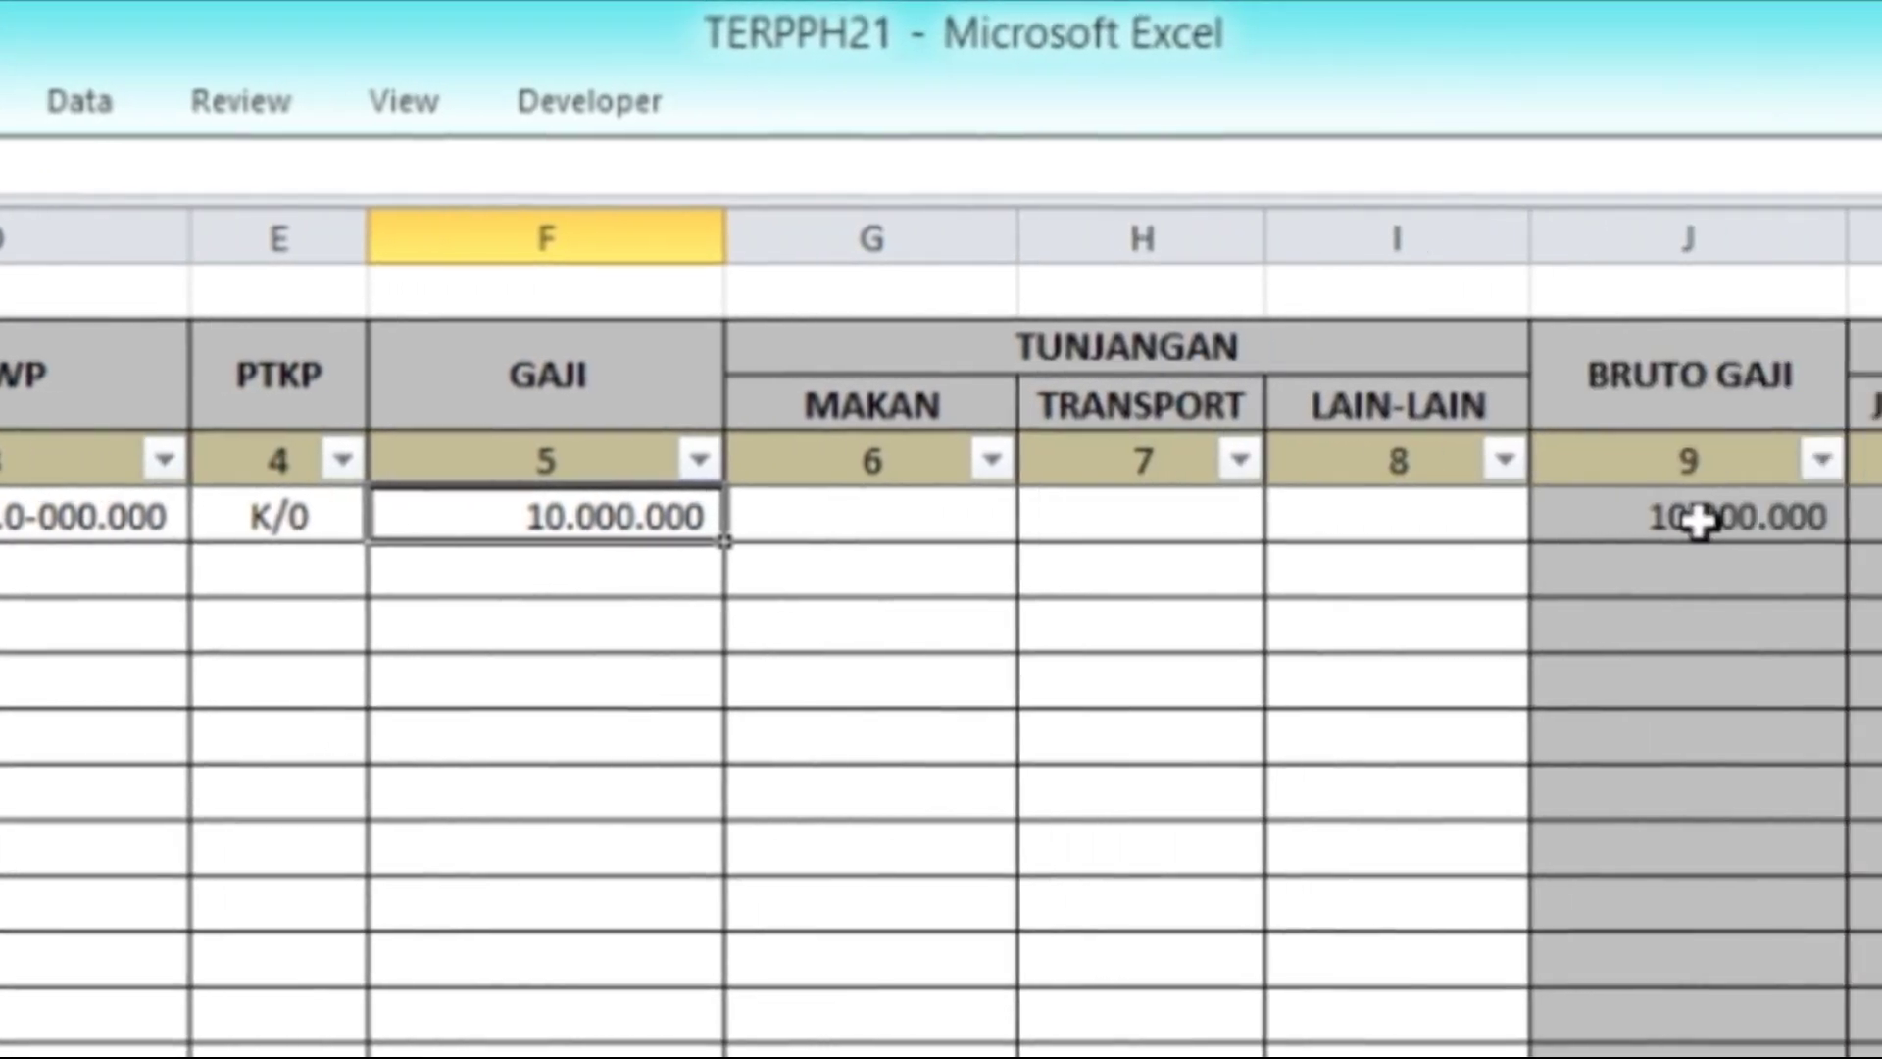
Step: Inspect row 1's BRUTO GAJI, JENIS TER and PTKP cells on BLN
{"action": "left_click", "coordinate": [1701, 520]}
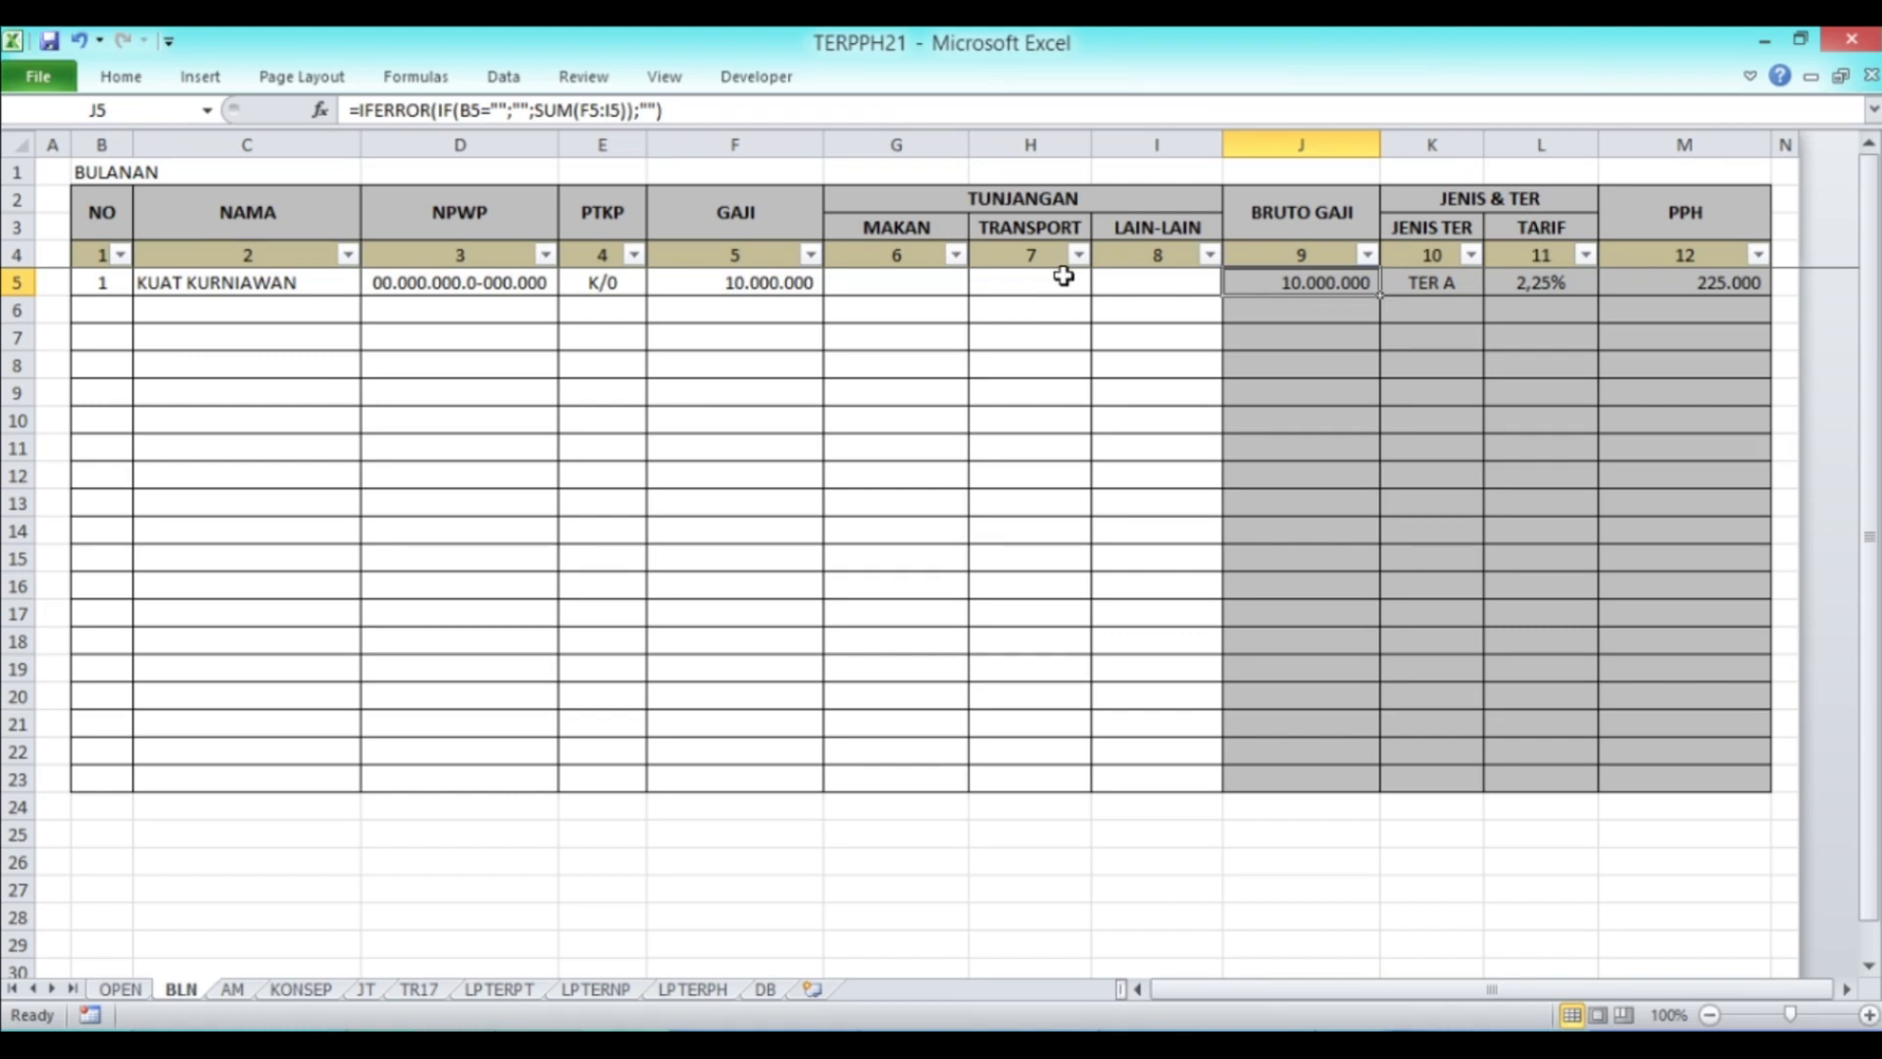
{"action": "left_click", "coordinate": [1453, 287]}
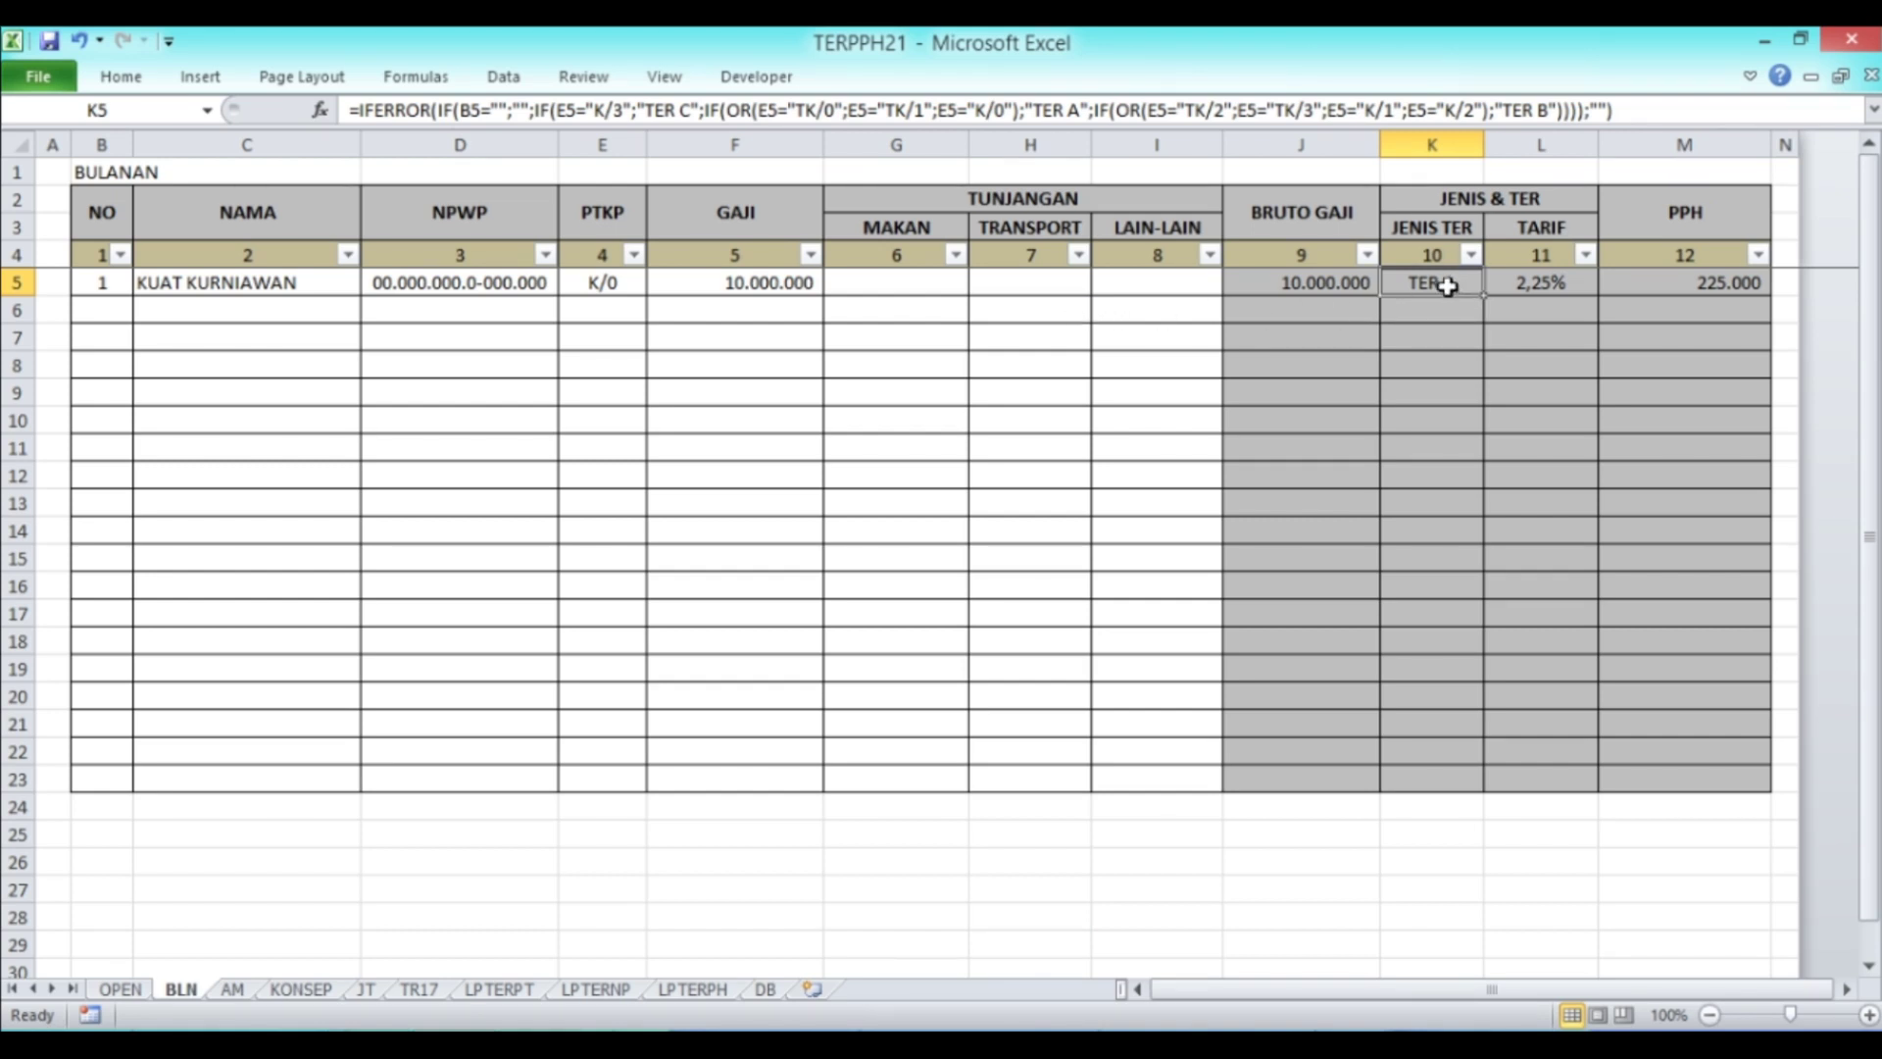
{"action": "left_click", "coordinate": [603, 287]}
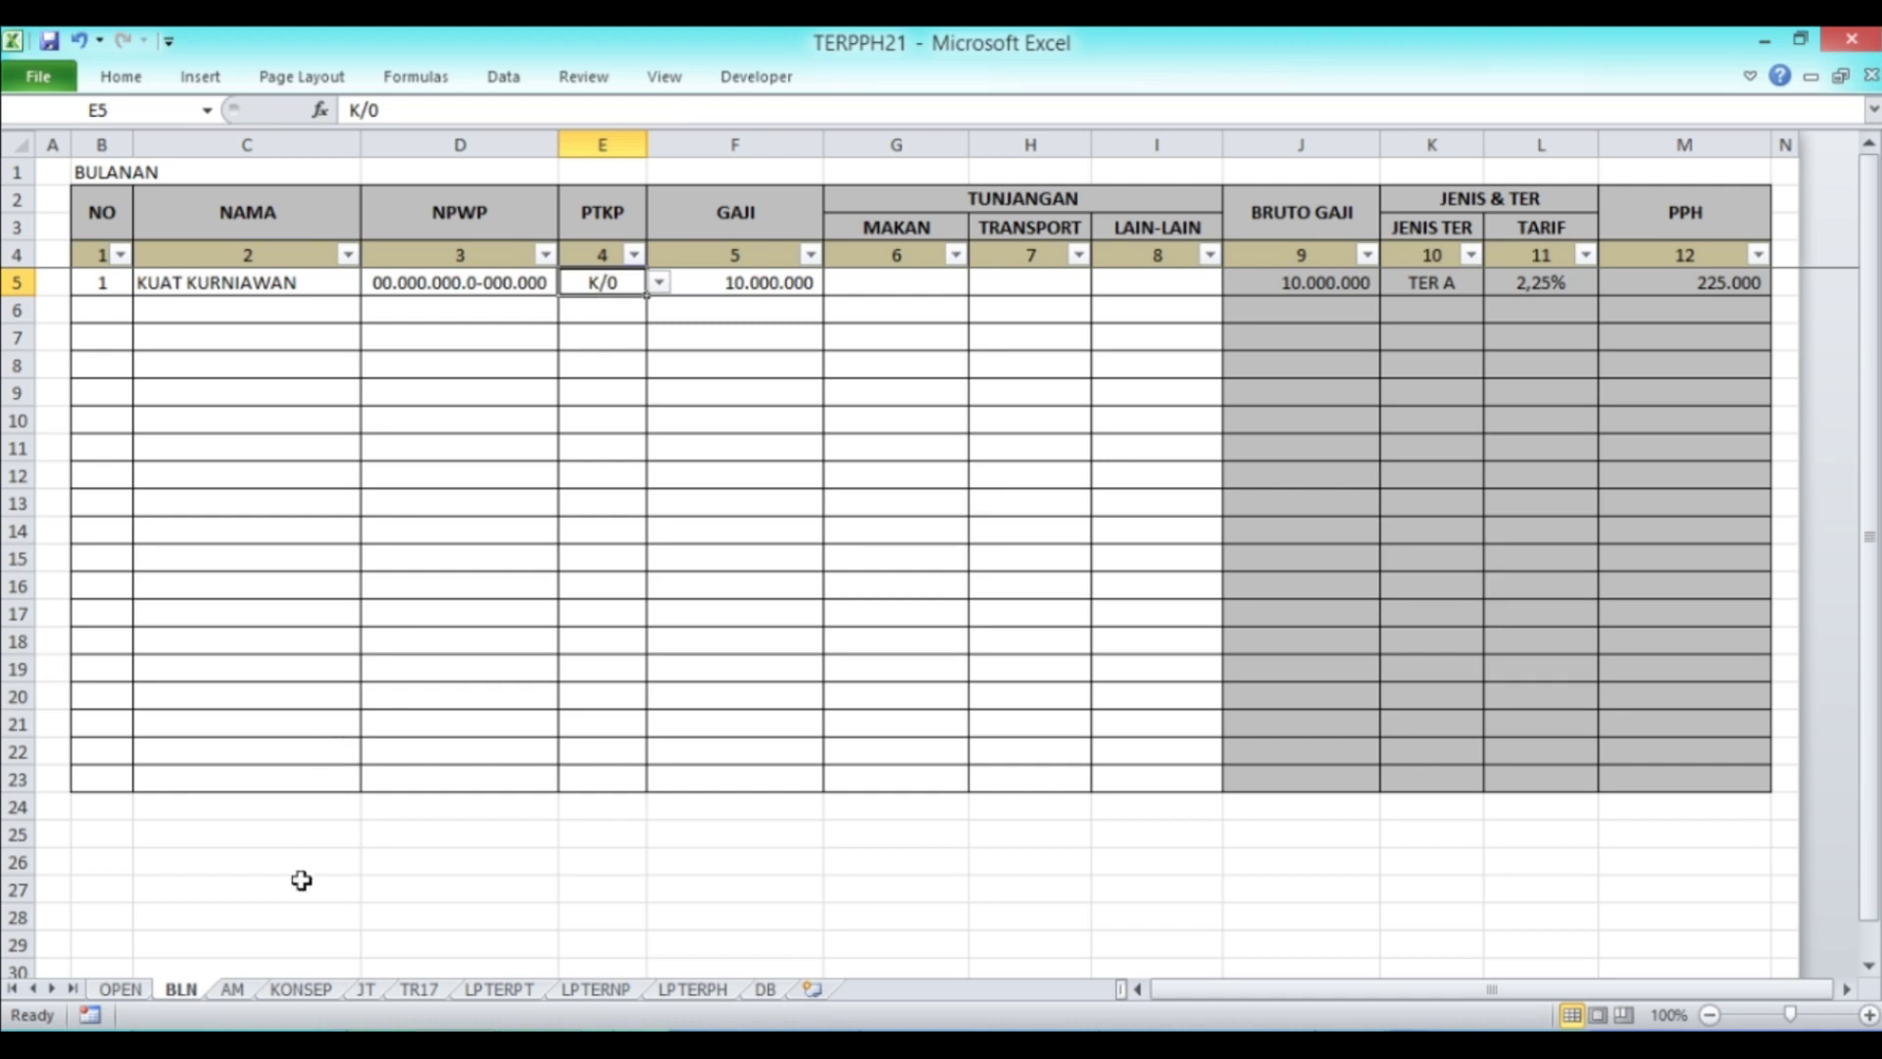
Step: Compare row 1's TER A result with the JT sheet, where K/0 sits under TER A
{"action": "left_click", "coordinate": [365, 990]}
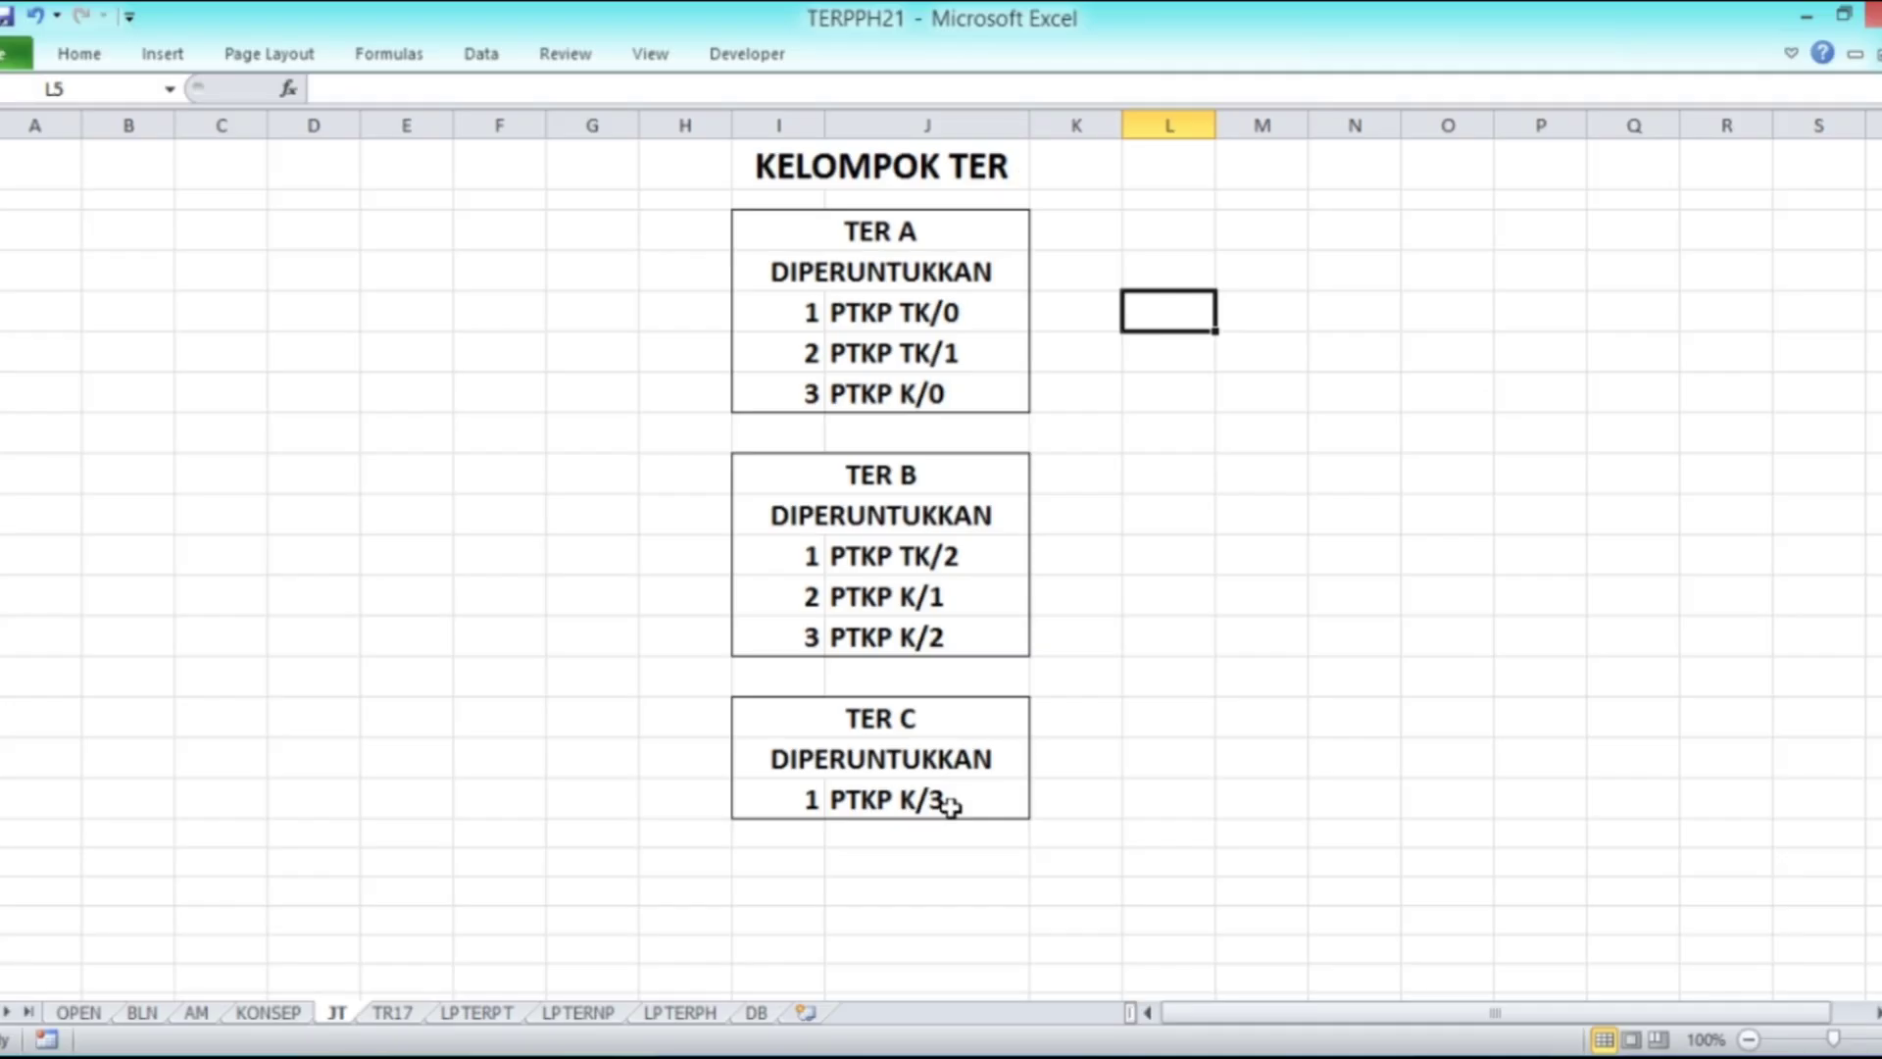
{"action": "left_click", "coordinate": [147, 1013]}
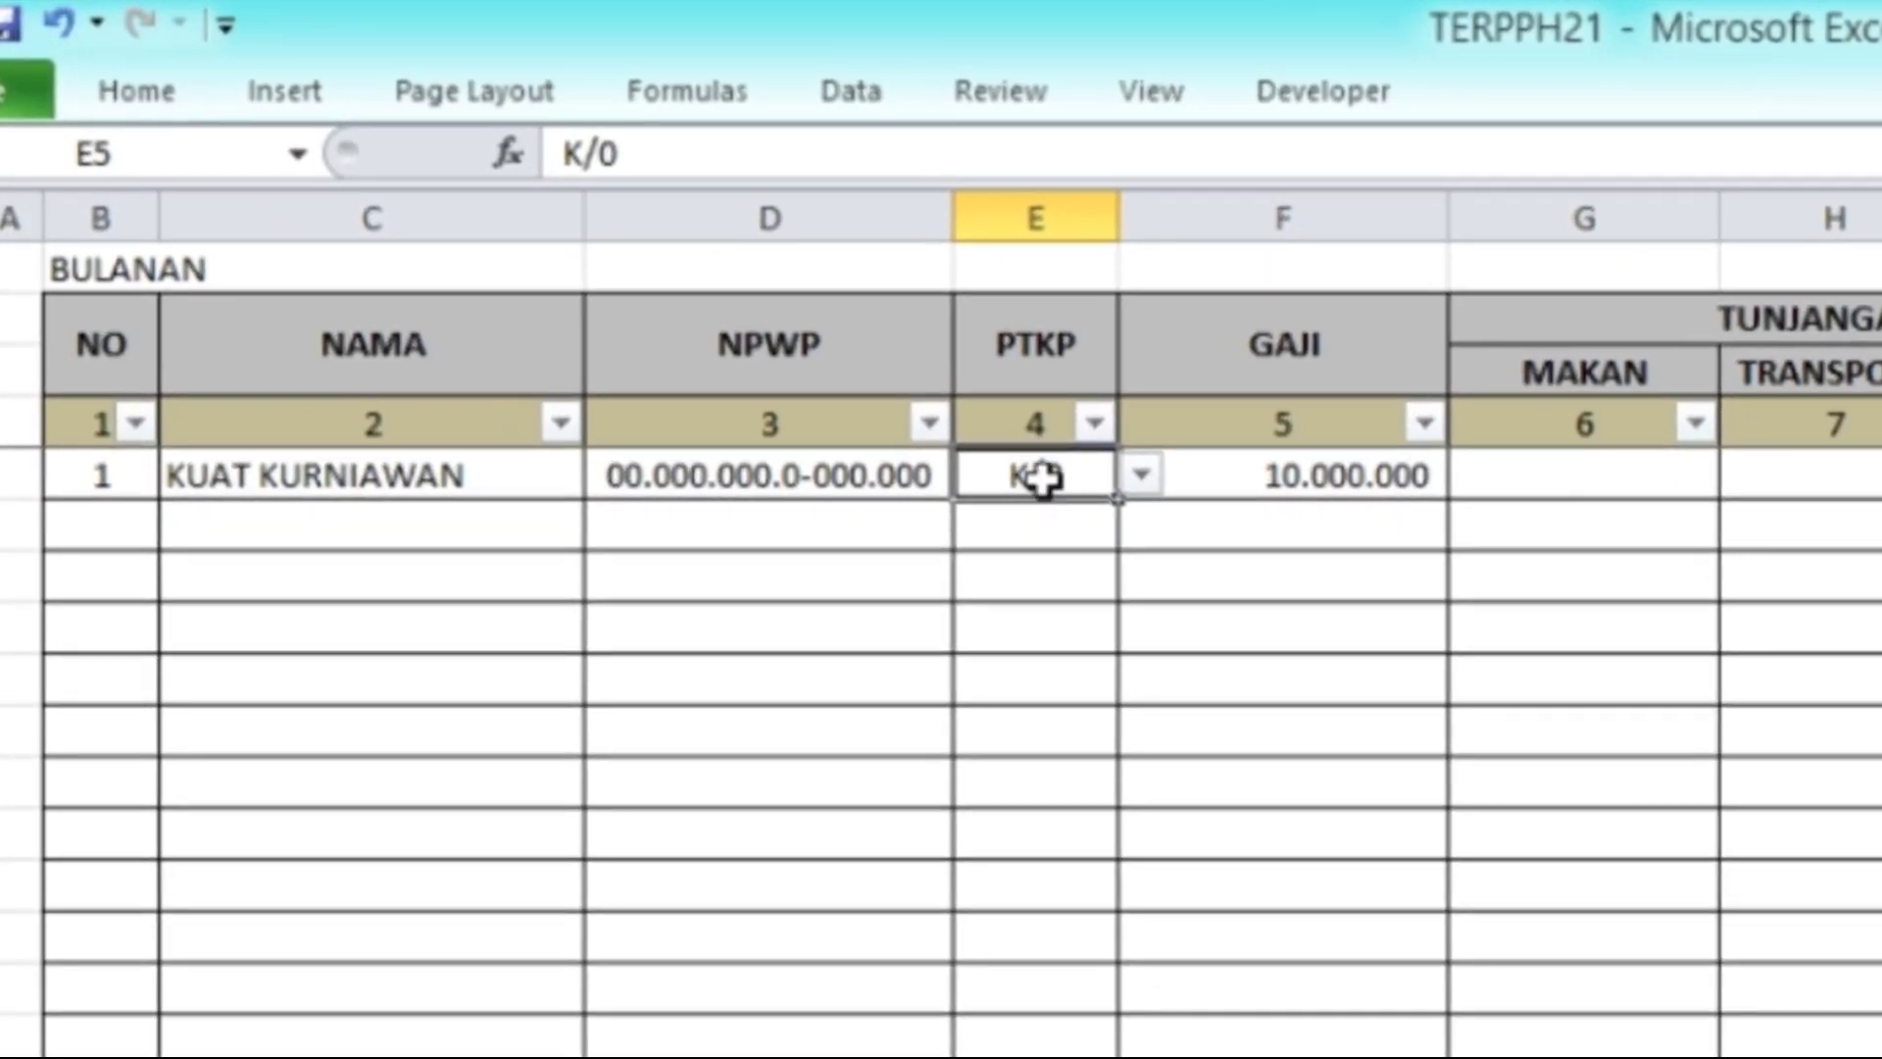
{"action": "left_click", "coordinate": [1418, 490]}
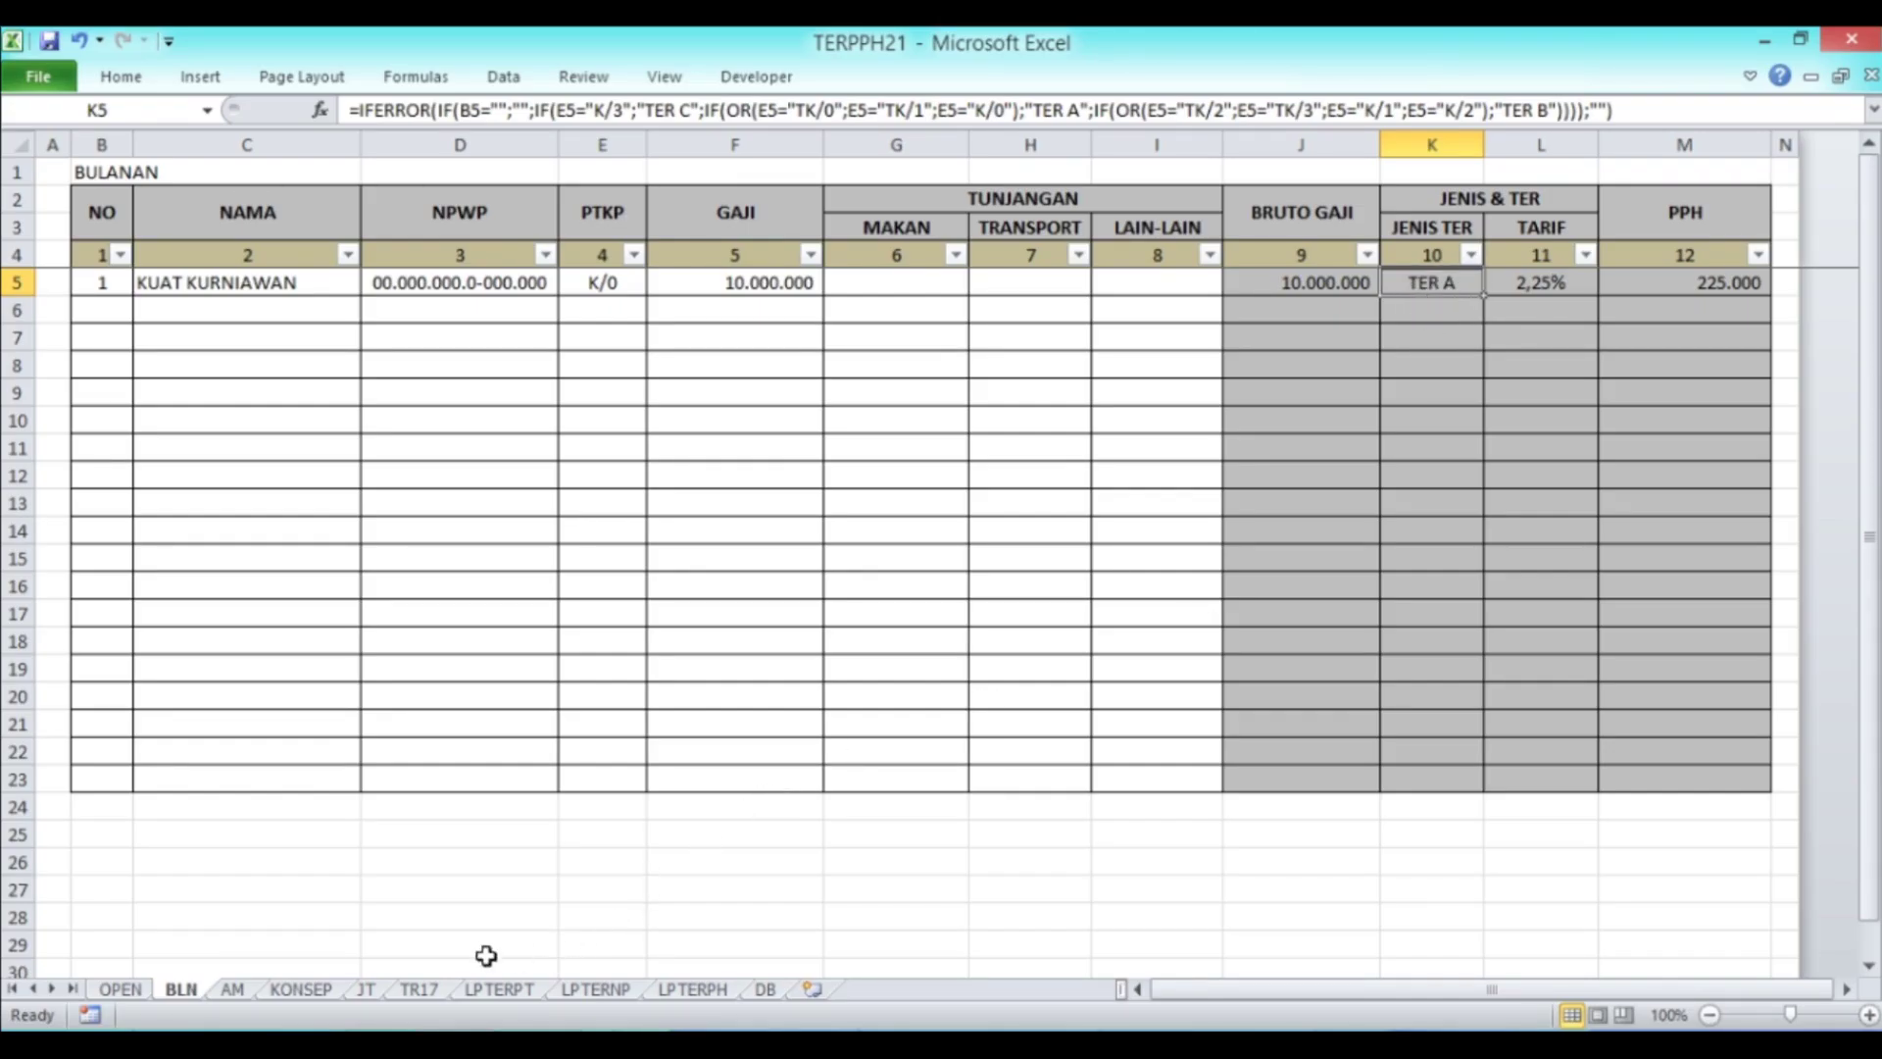
{"action": "left_click", "coordinate": [368, 992]}
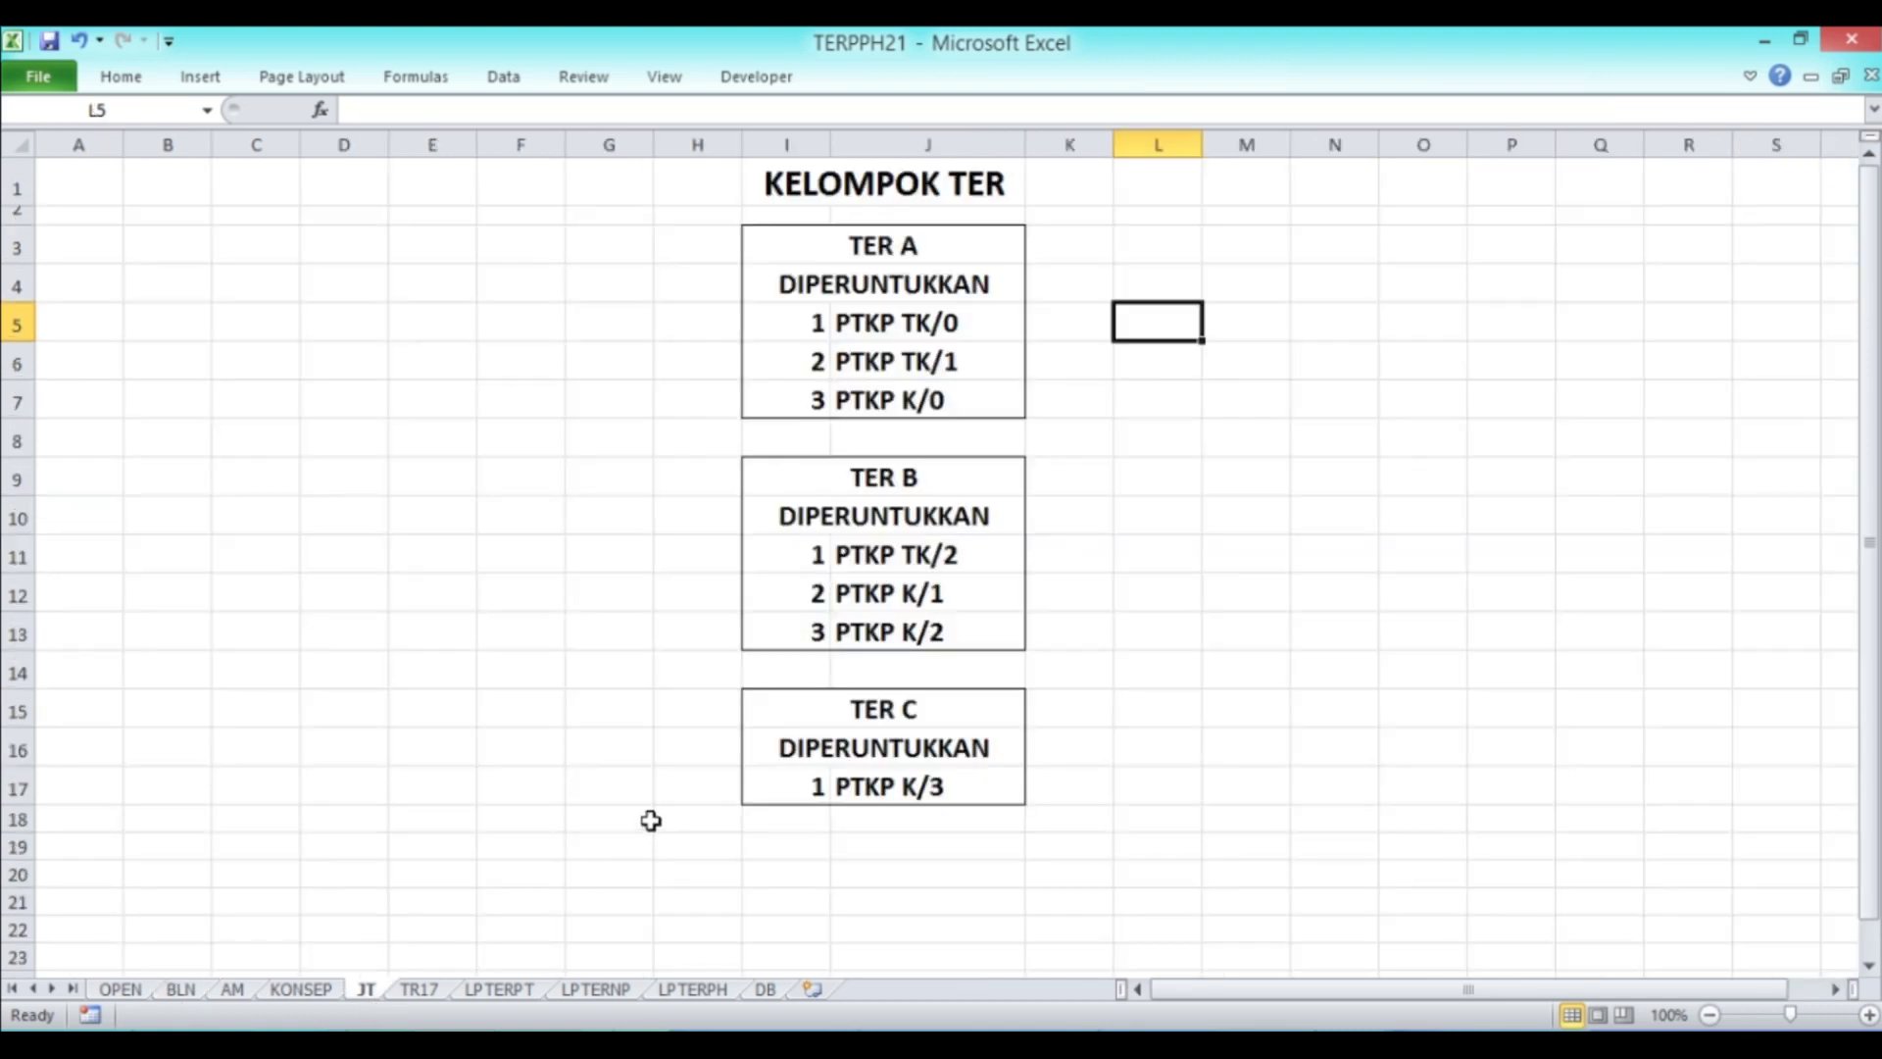
{"action": "left_click", "coordinate": [947, 401]}
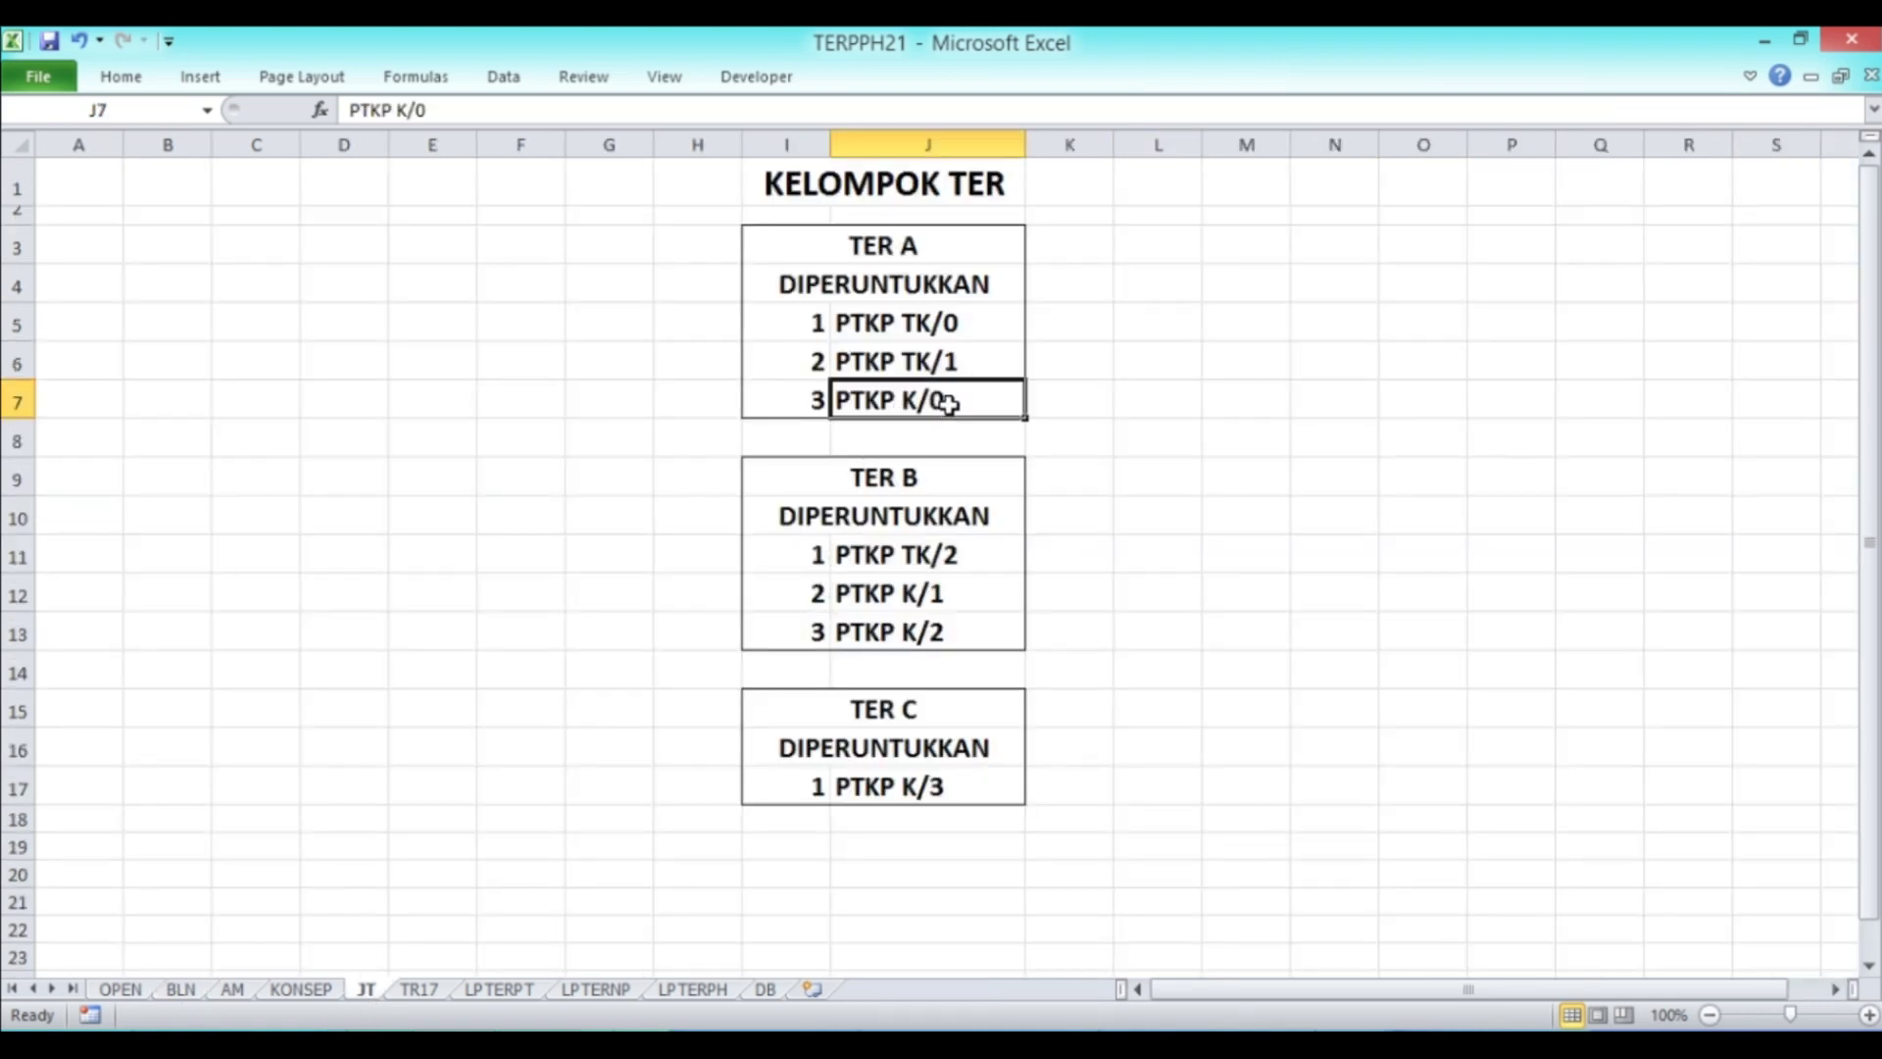
{"action": "left_click", "coordinate": [924, 254]}
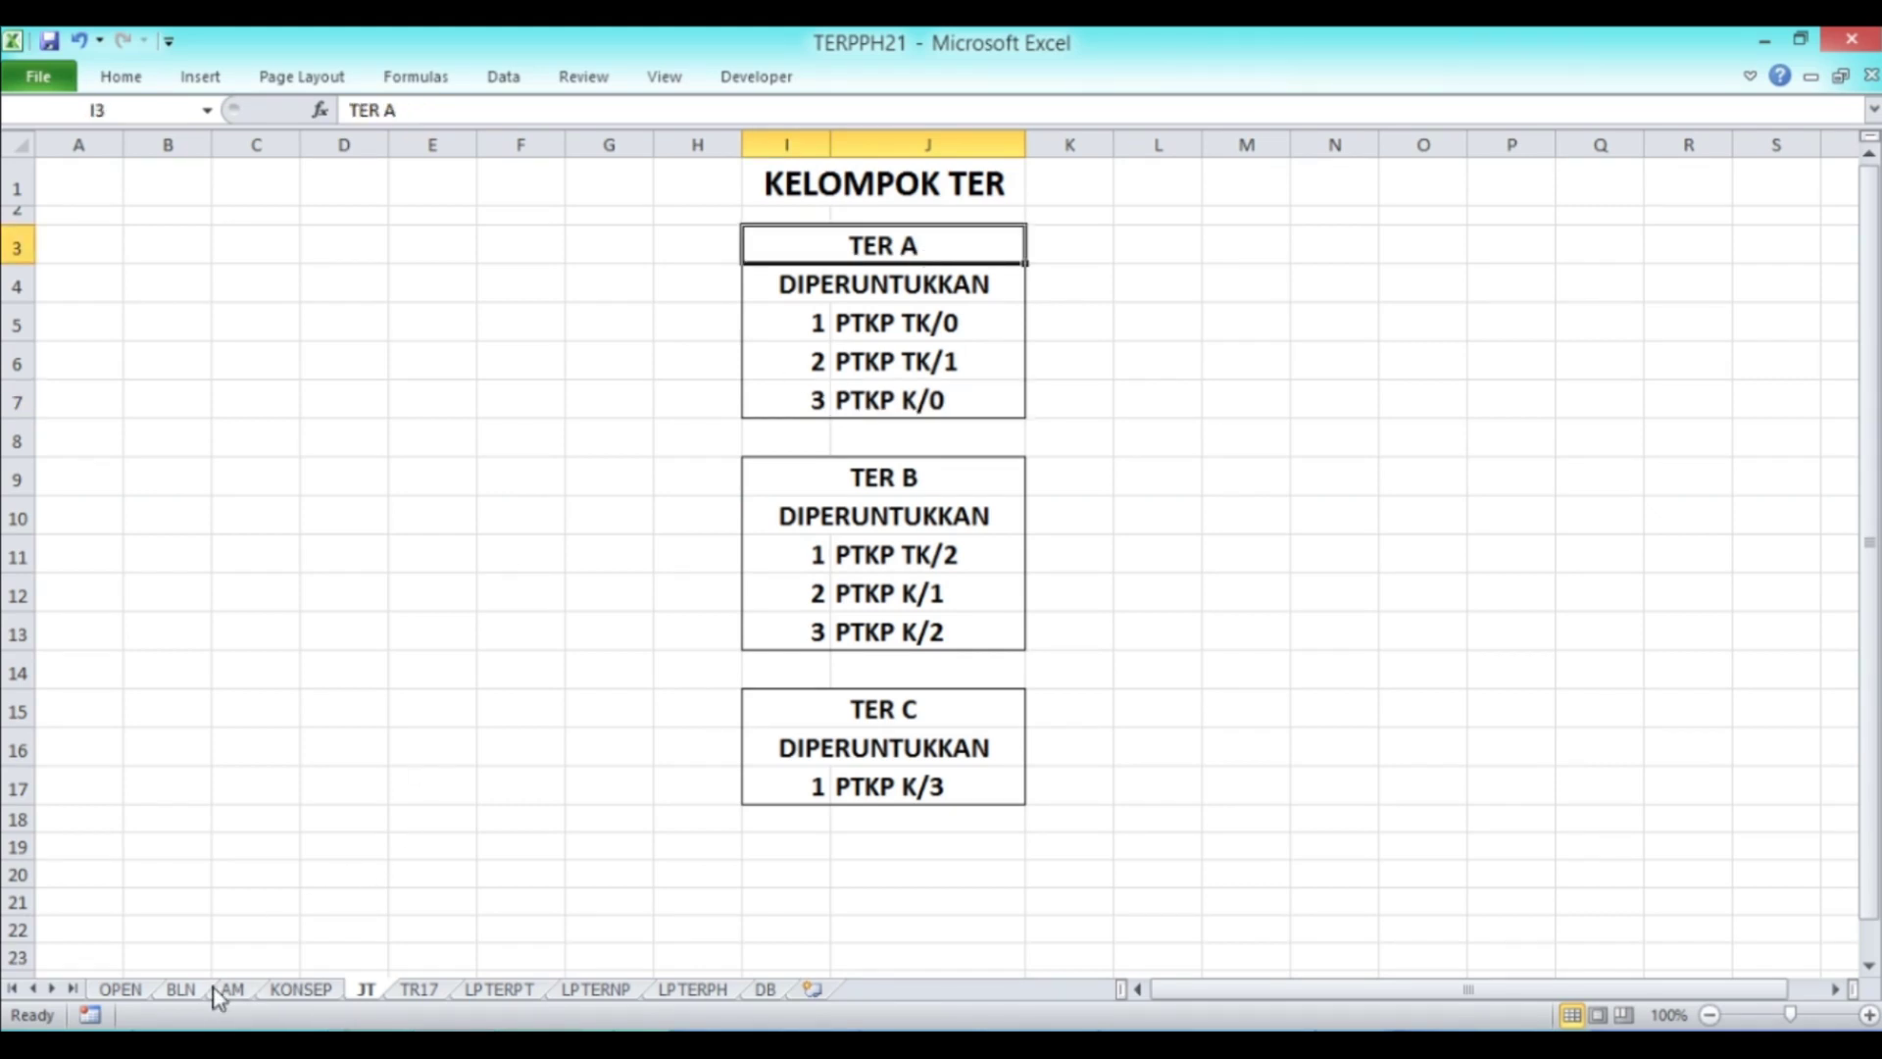
Step: Switch E5's PTKP to K/3, then K/1, then back to K/0
{"action": "left_click", "coordinate": [181, 990]}
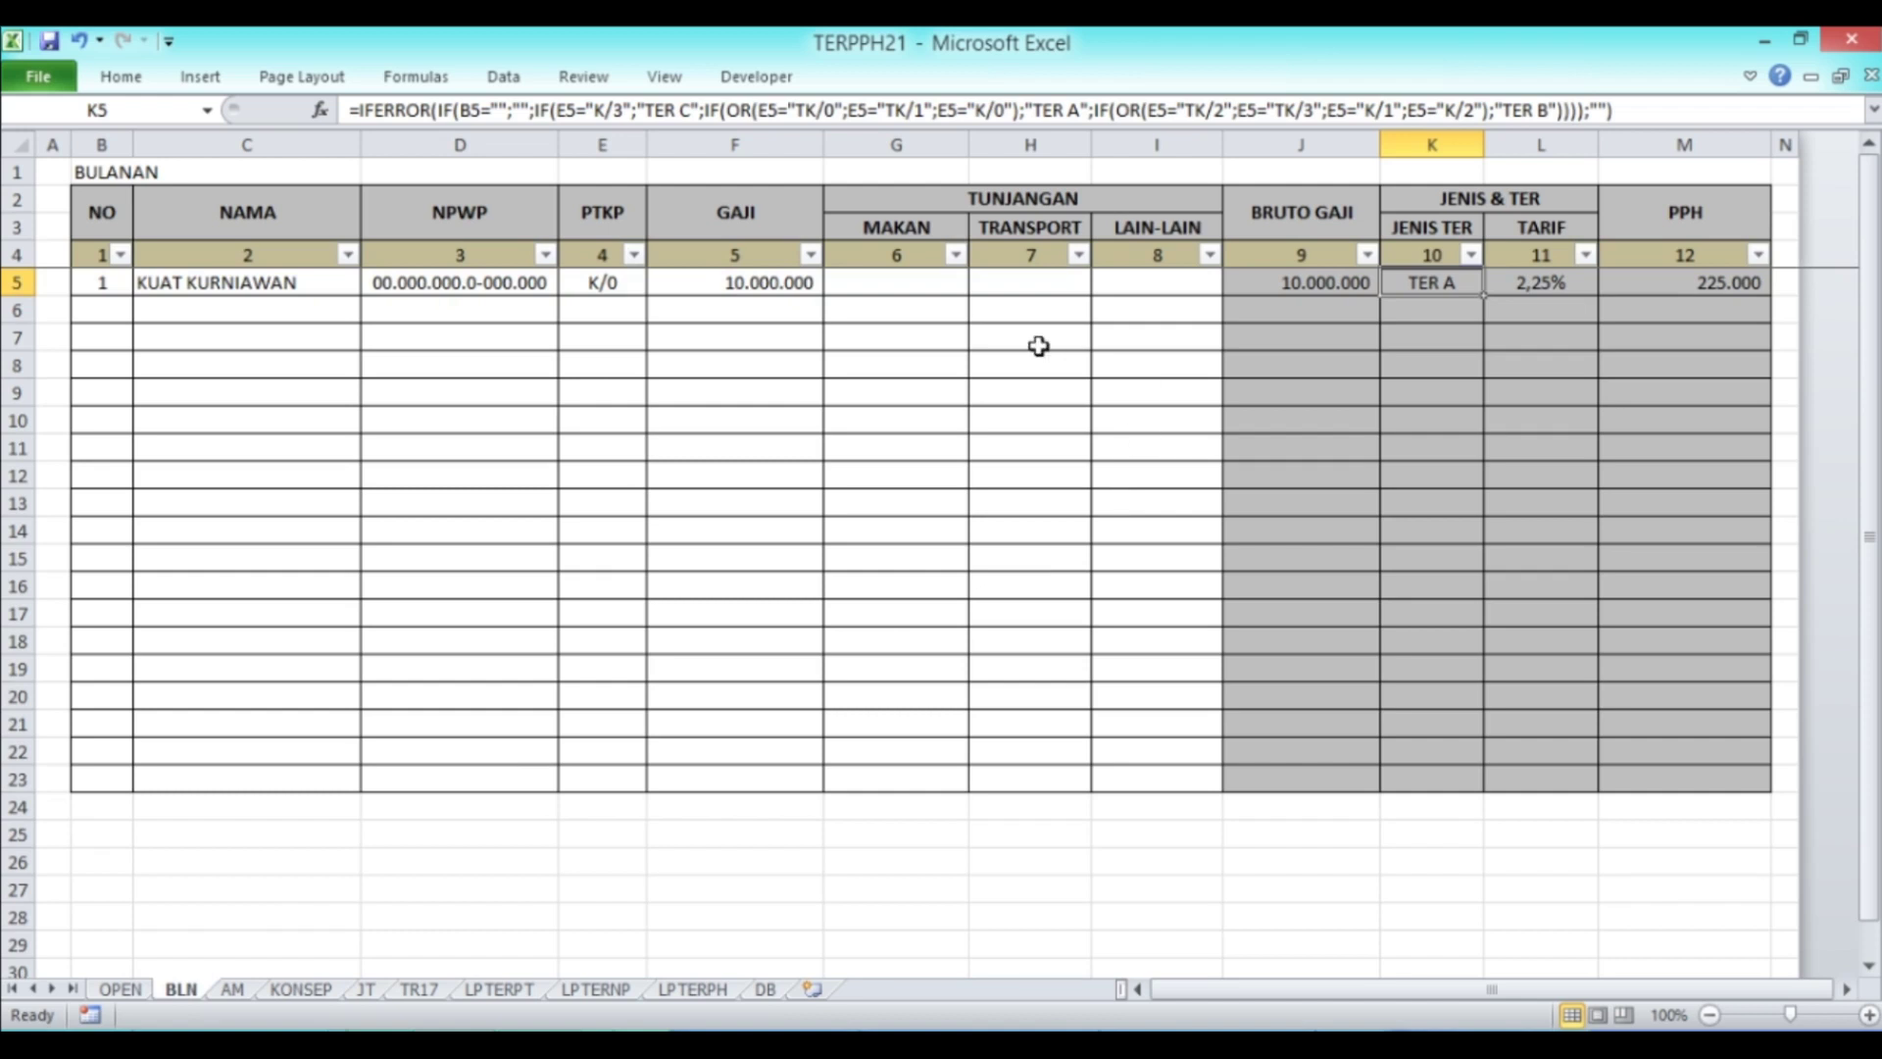
{"action": "left_click", "coordinate": [600, 284]}
{"action": "left_click", "coordinate": [658, 283]}
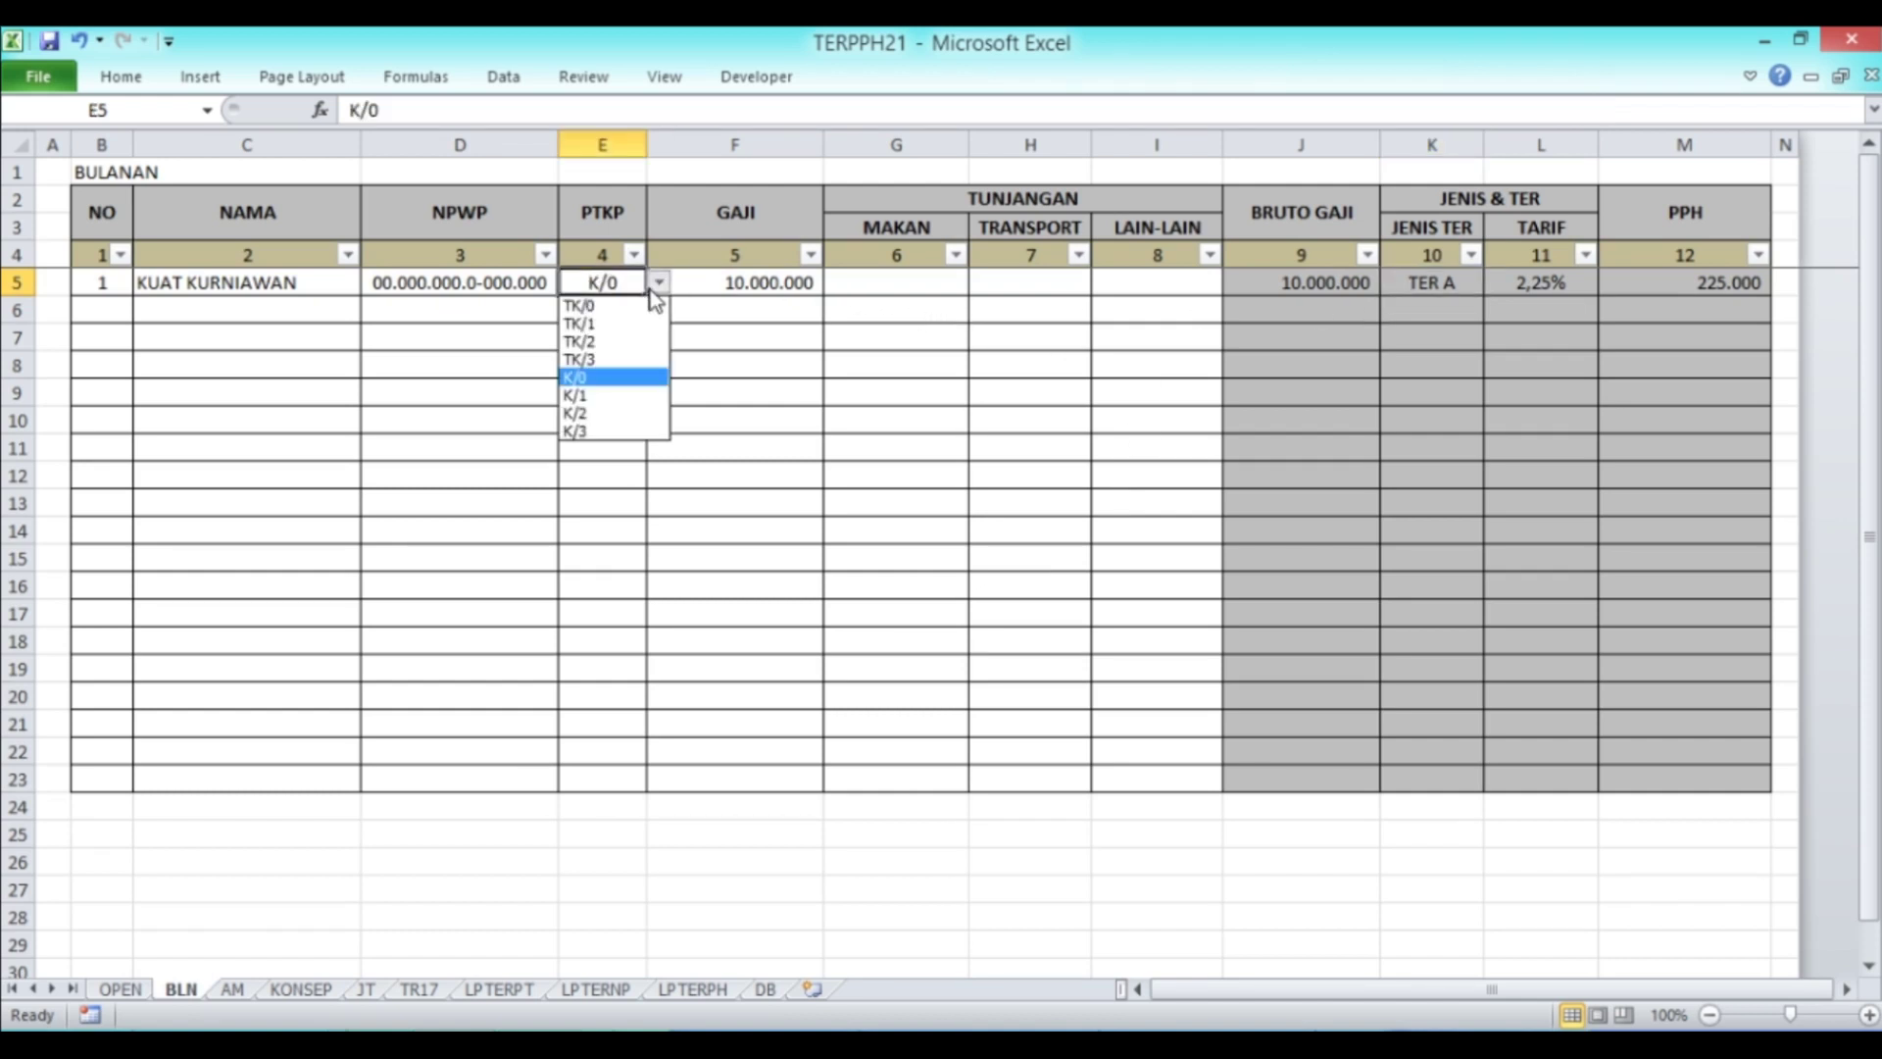
{"action": "left_click", "coordinate": [617, 432]}
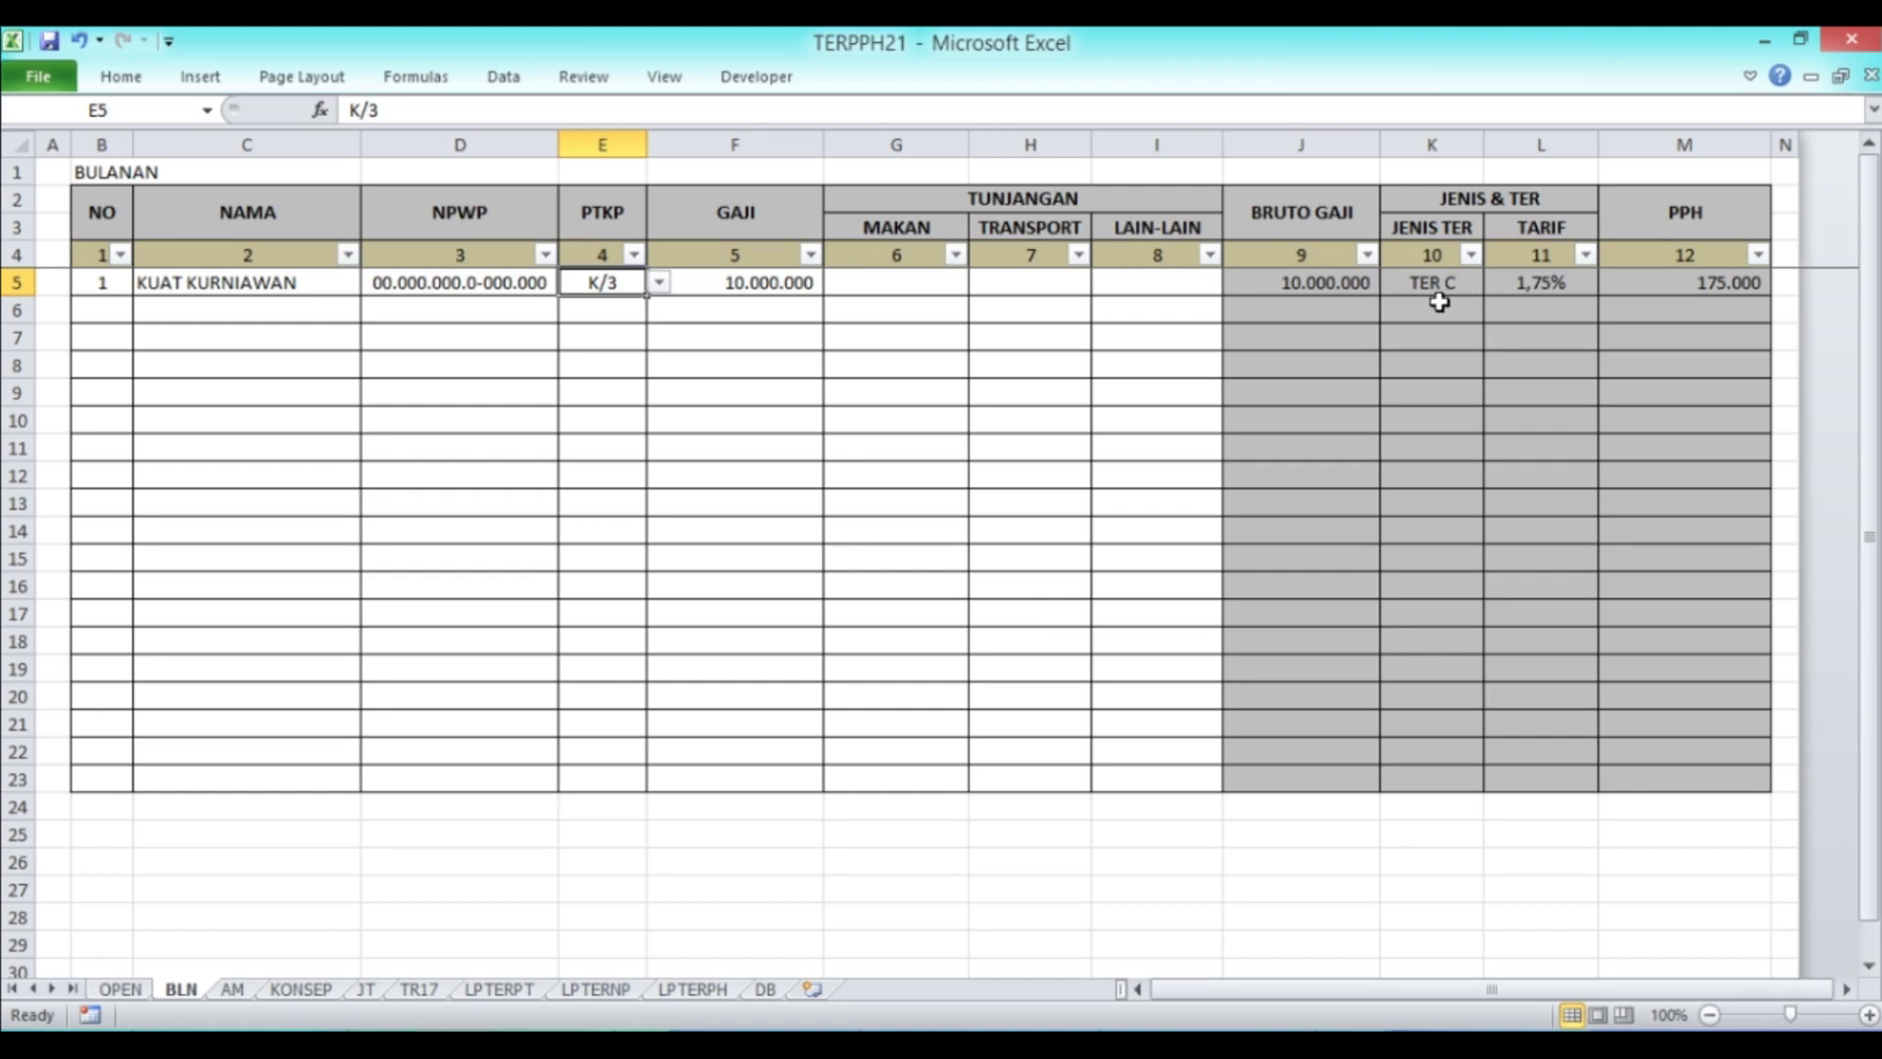
{"action": "left_click", "coordinate": [660, 284]}
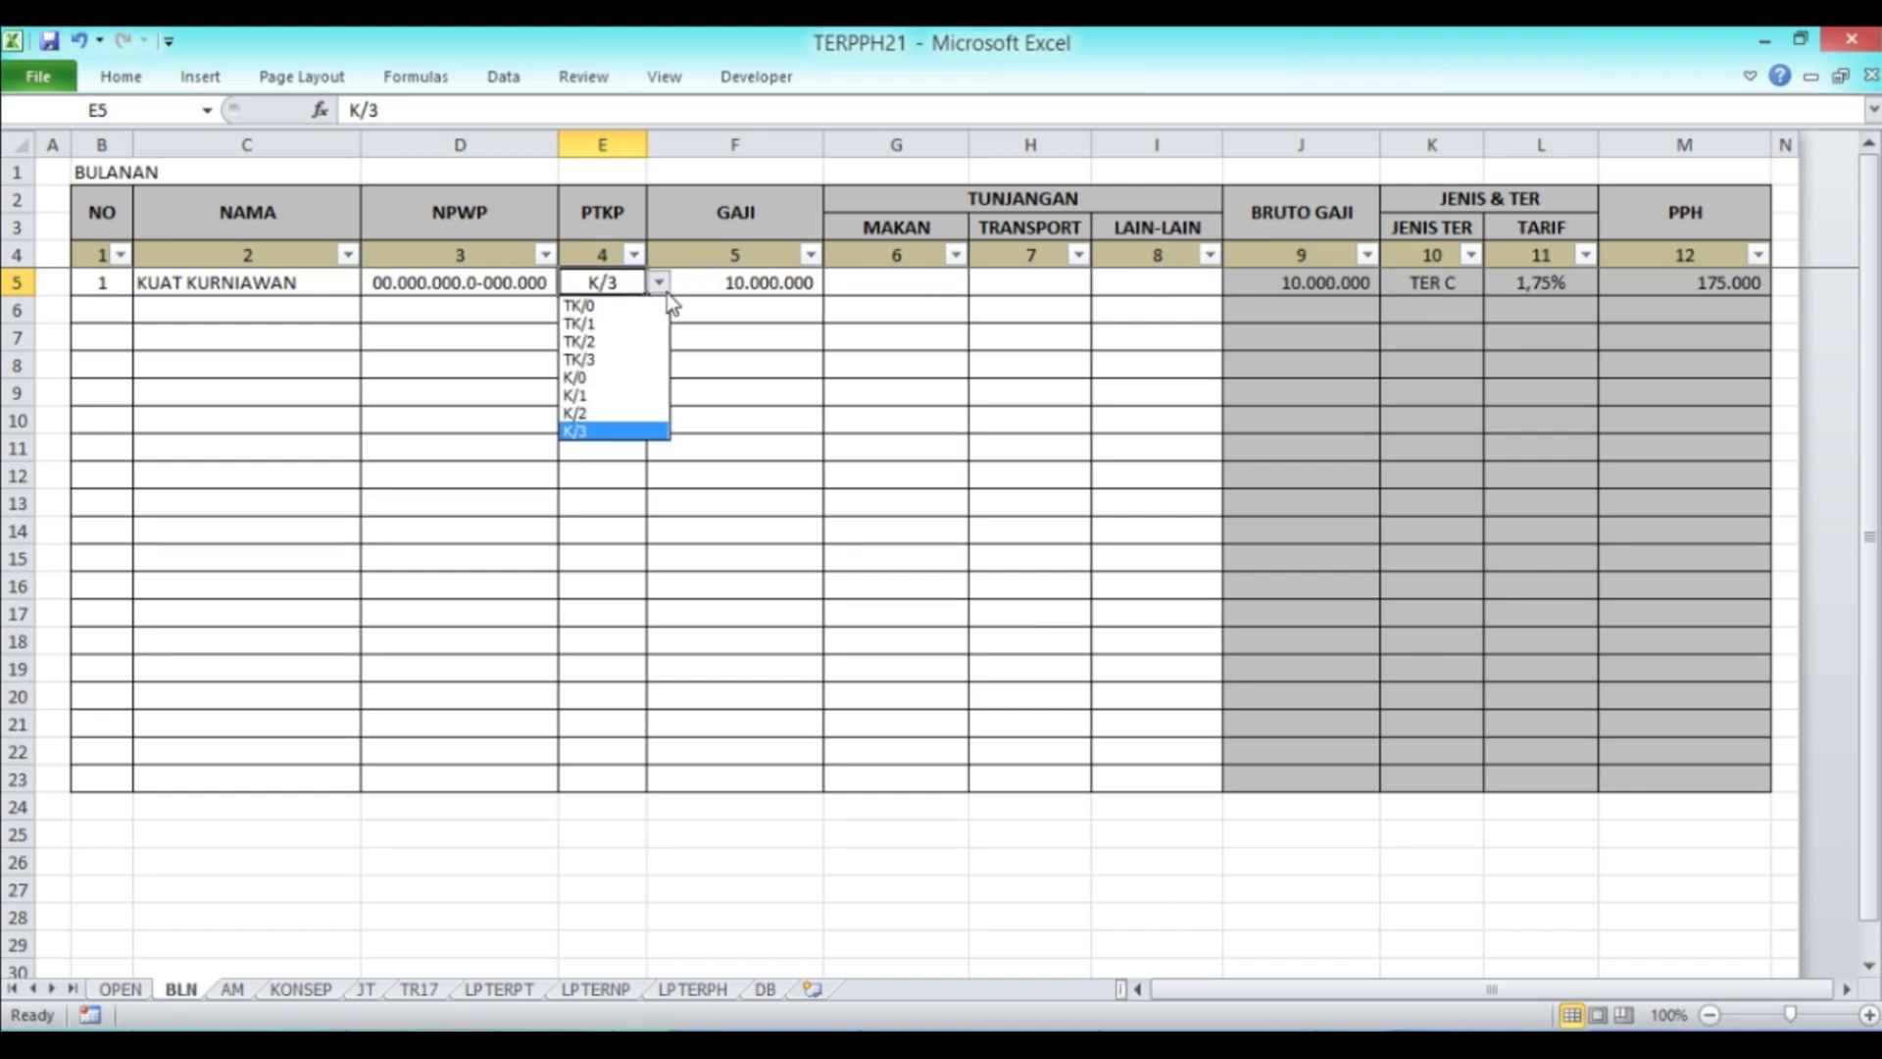
{"action": "left_click", "coordinate": [608, 395]}
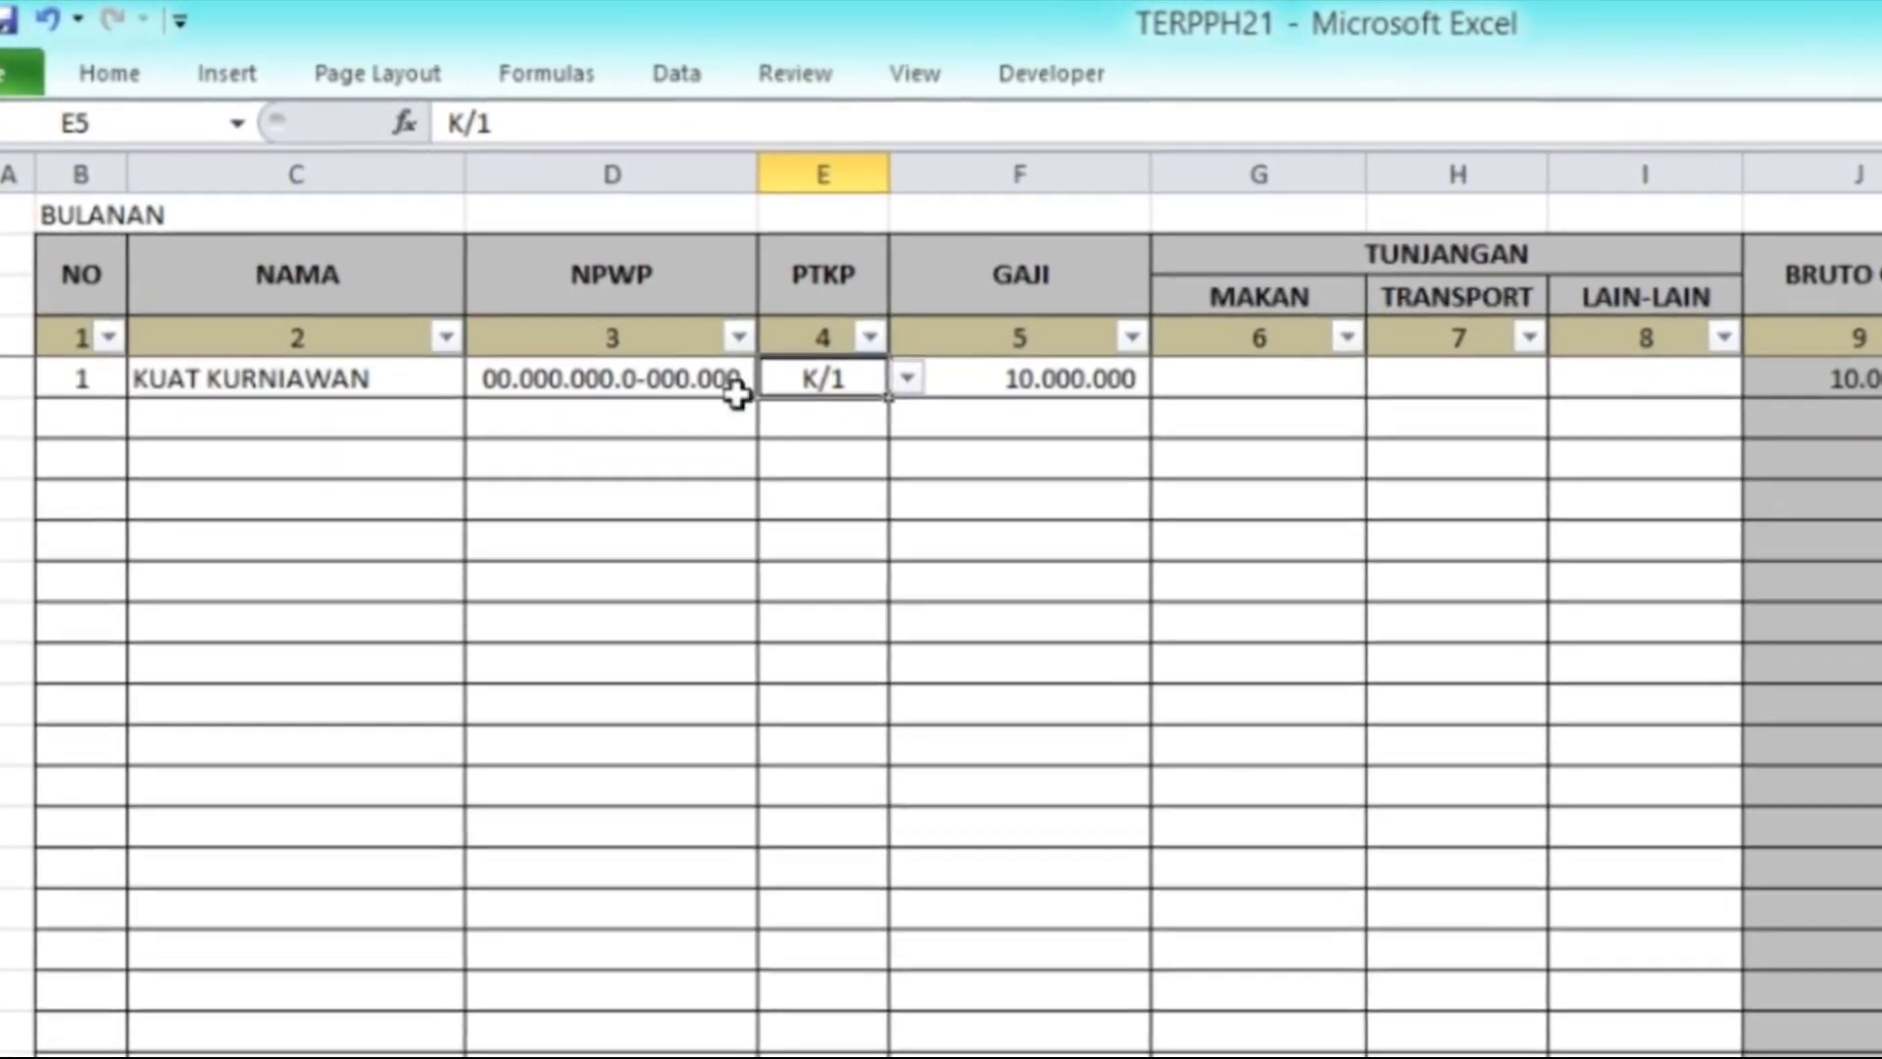
{"action": "left_click", "coordinate": [907, 379]}
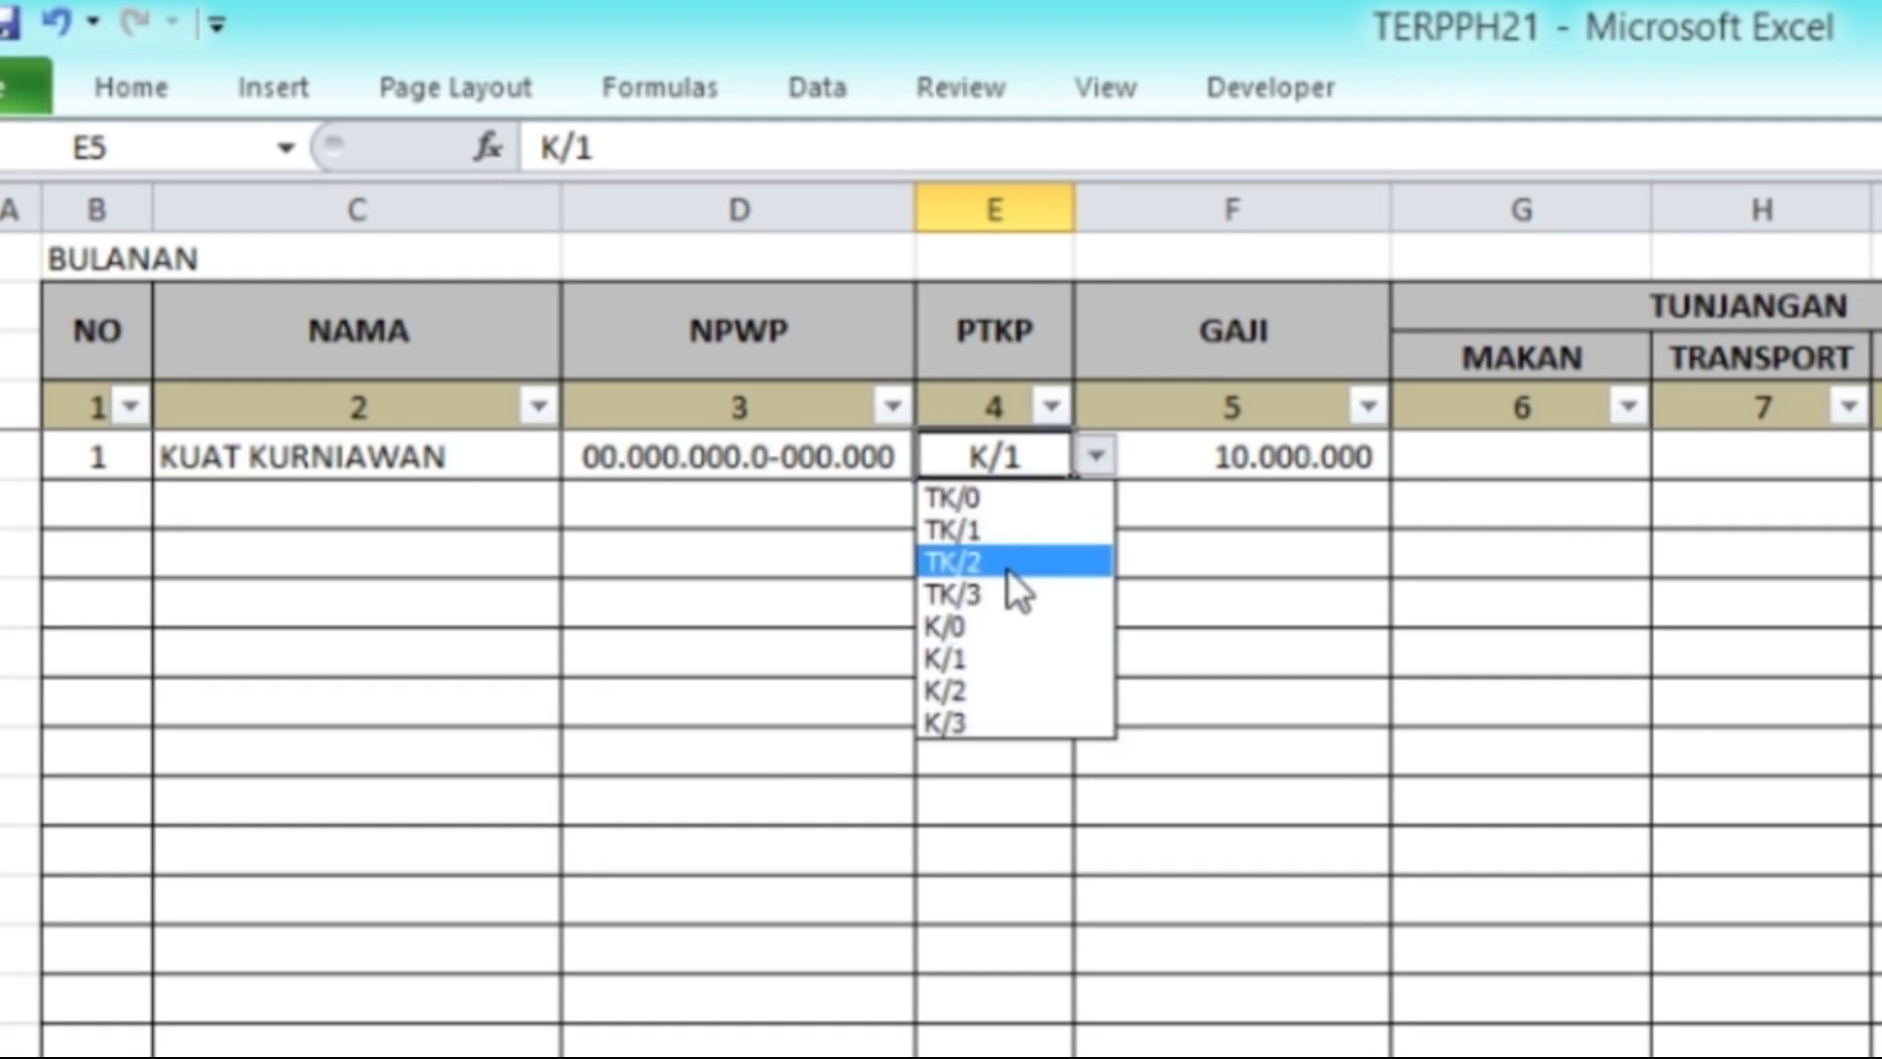
{"action": "left_click", "coordinate": [990, 632]}
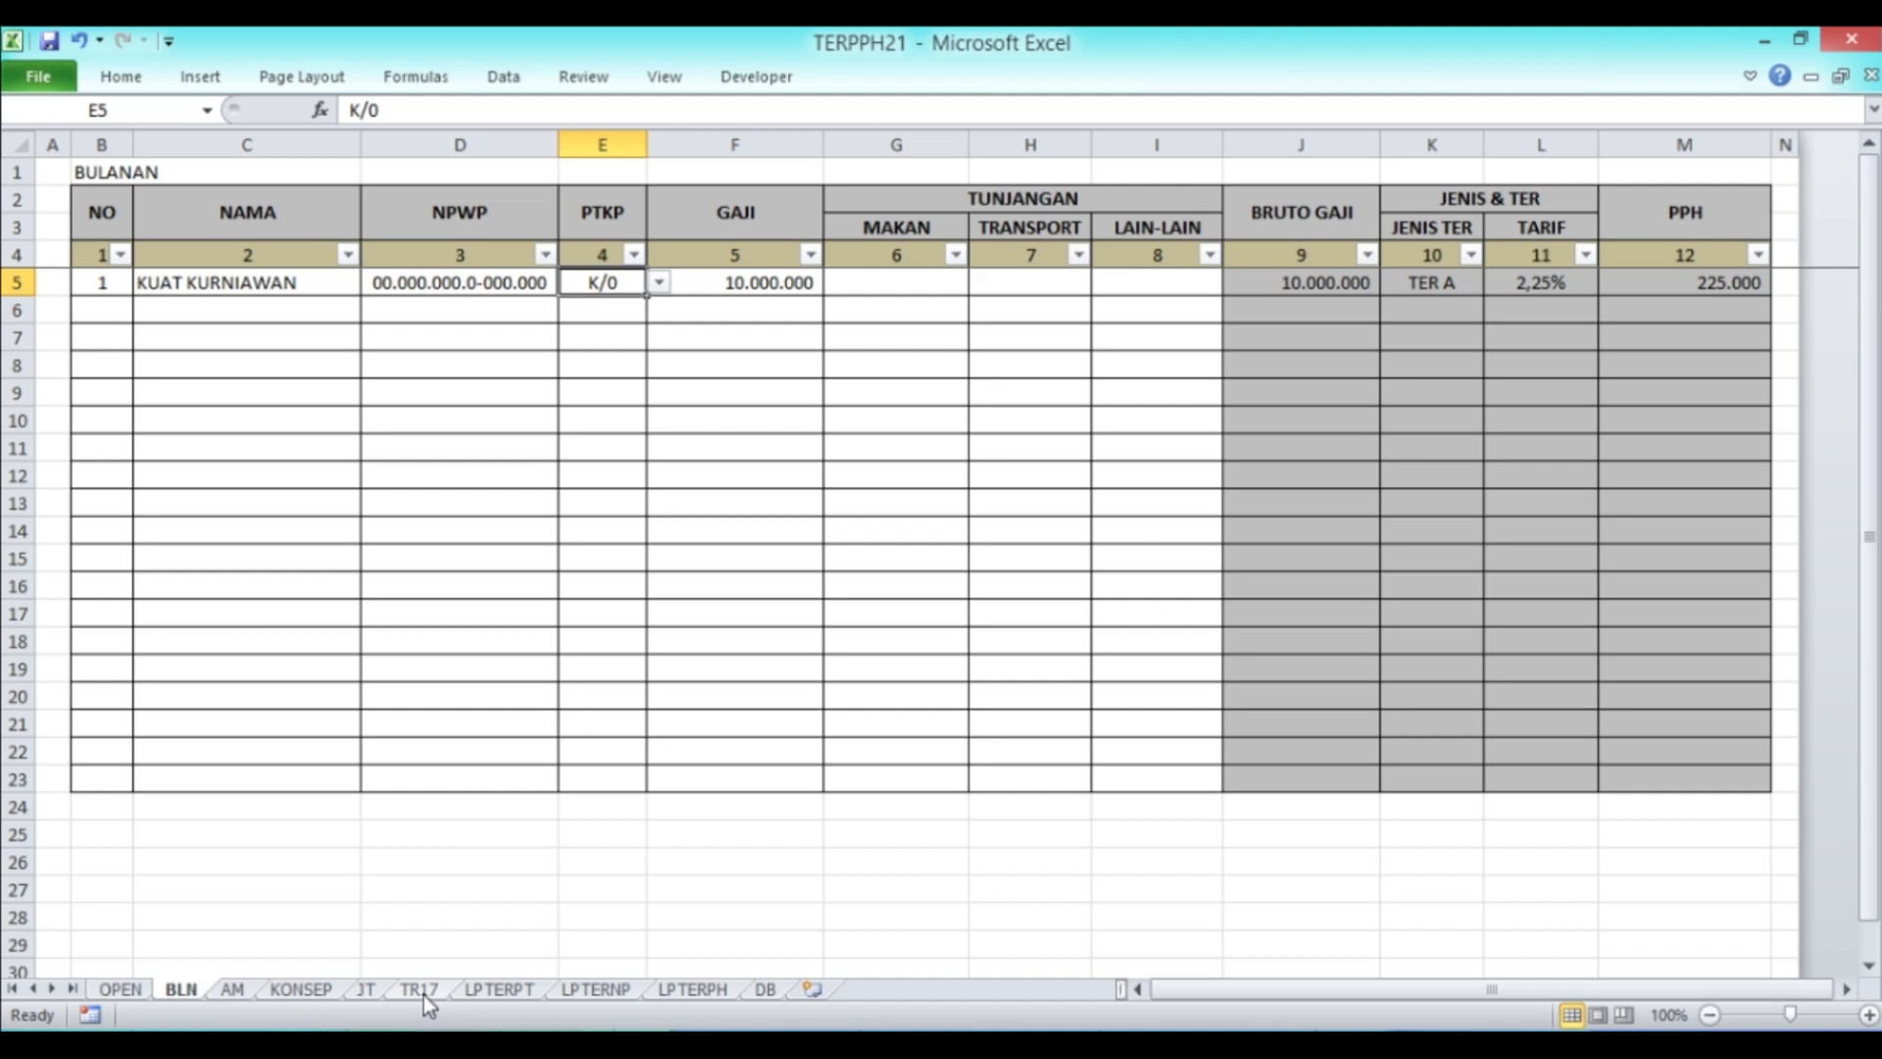
Step: View the LPTERPT TER rate brackets, glancing at BLN and TR17 before returning
{"action": "left_click", "coordinate": [500, 989]}
{"action": "scroll", "coordinate": [952, 696], "scroll_direction": "up", "scroll_amount": 2, "text": "ctrl"}
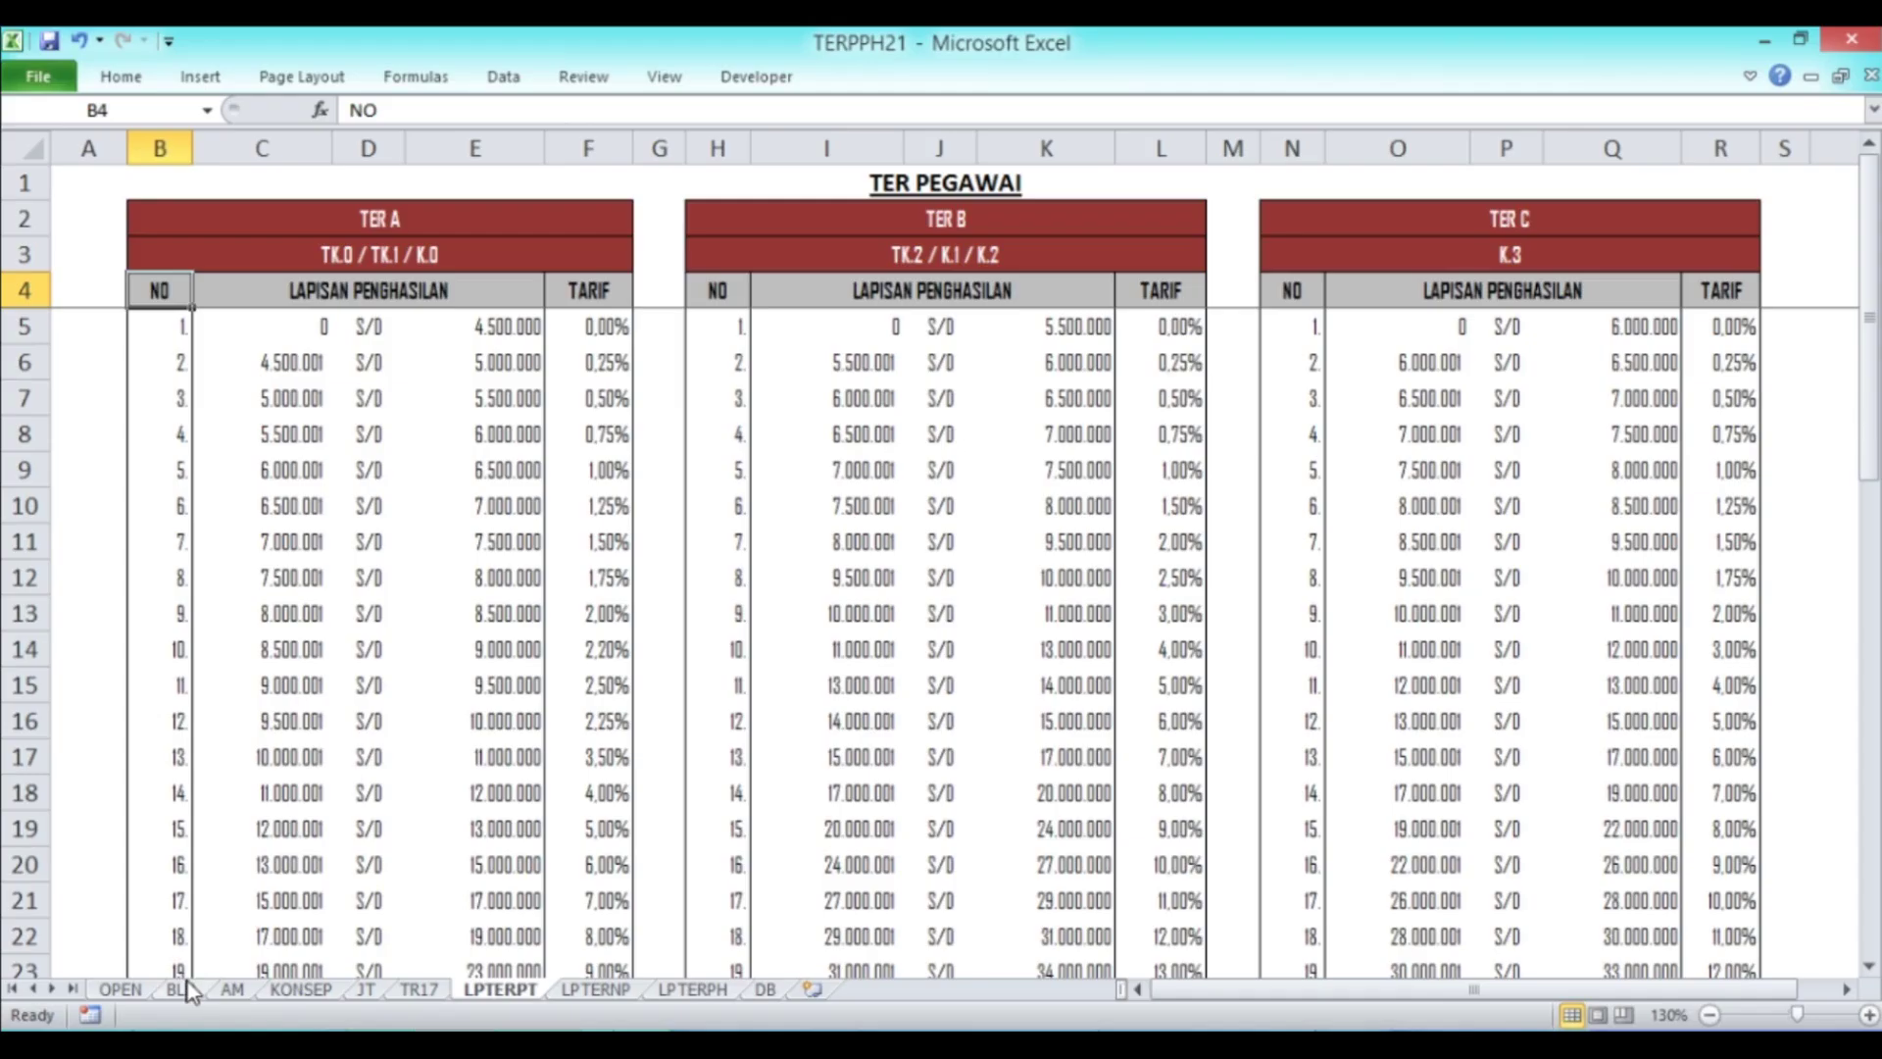
{"action": "left_click", "coordinate": [181, 989]}
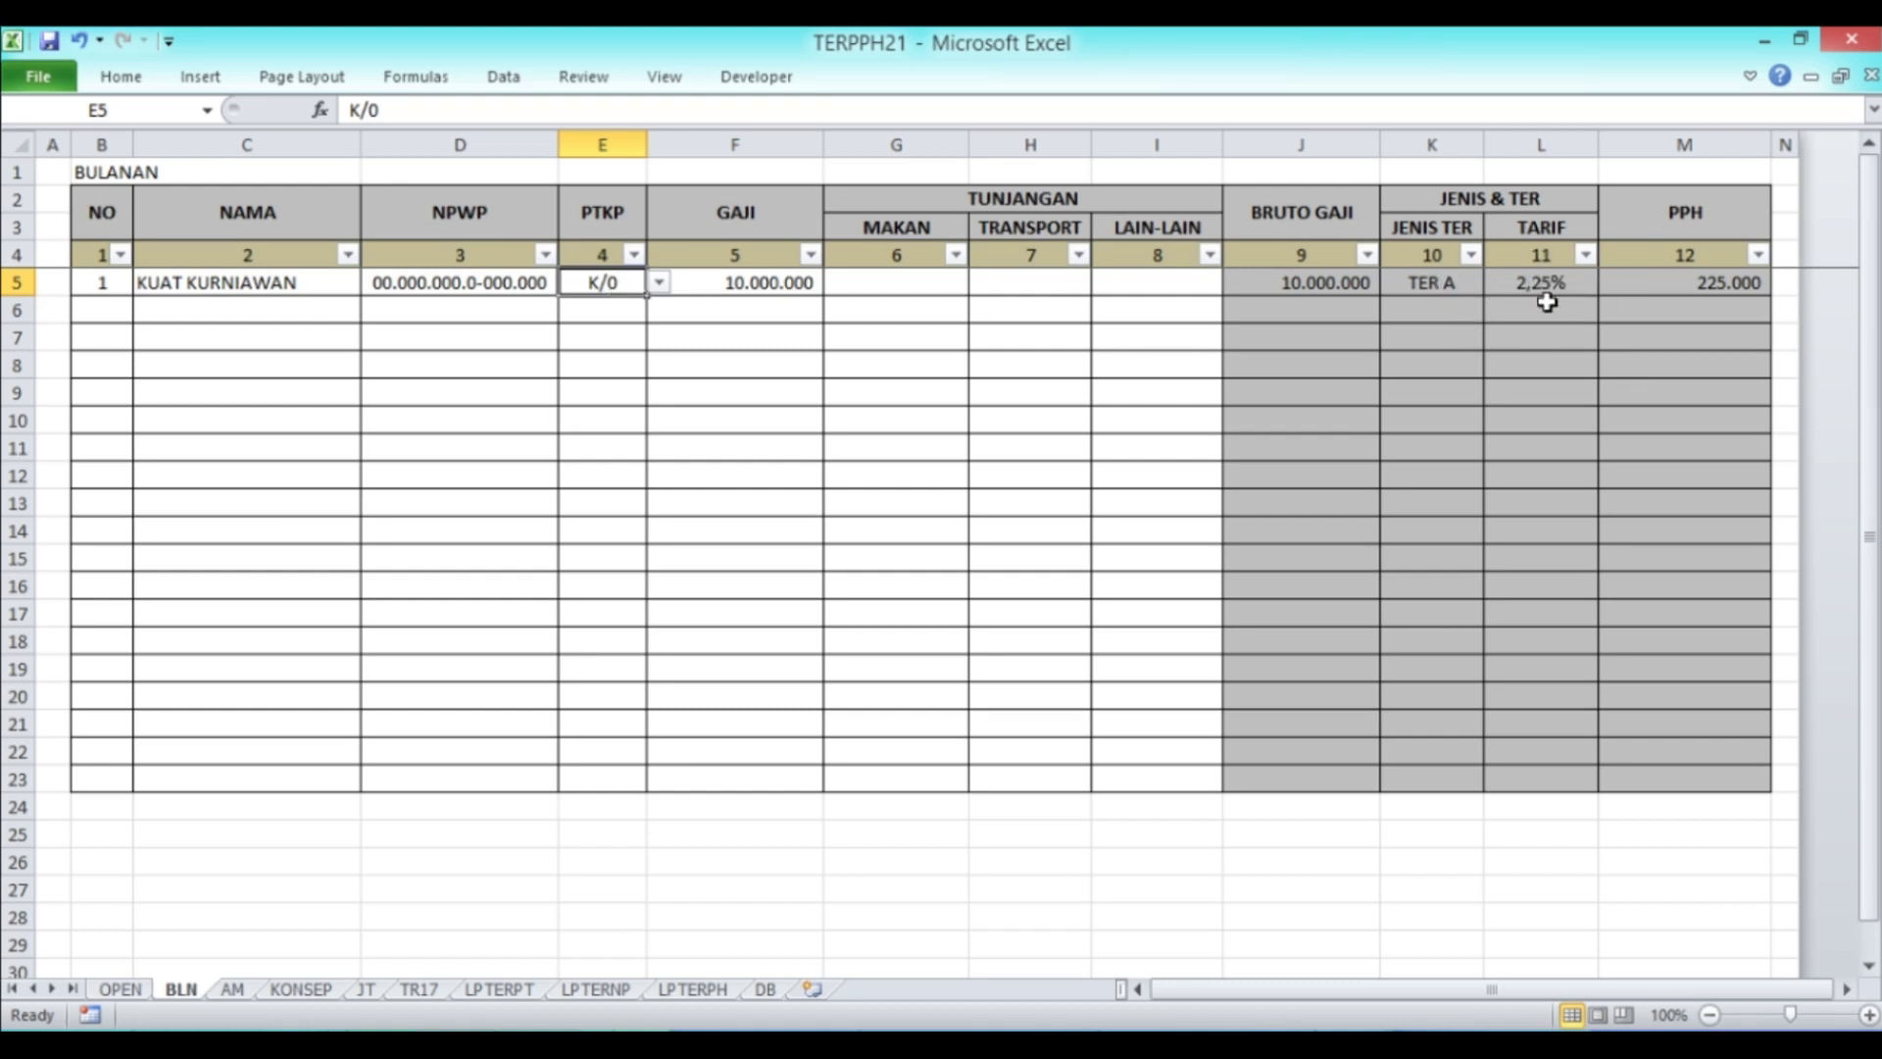
{"action": "left_click", "coordinate": [421, 992]}
{"action": "left_click", "coordinate": [500, 989]}
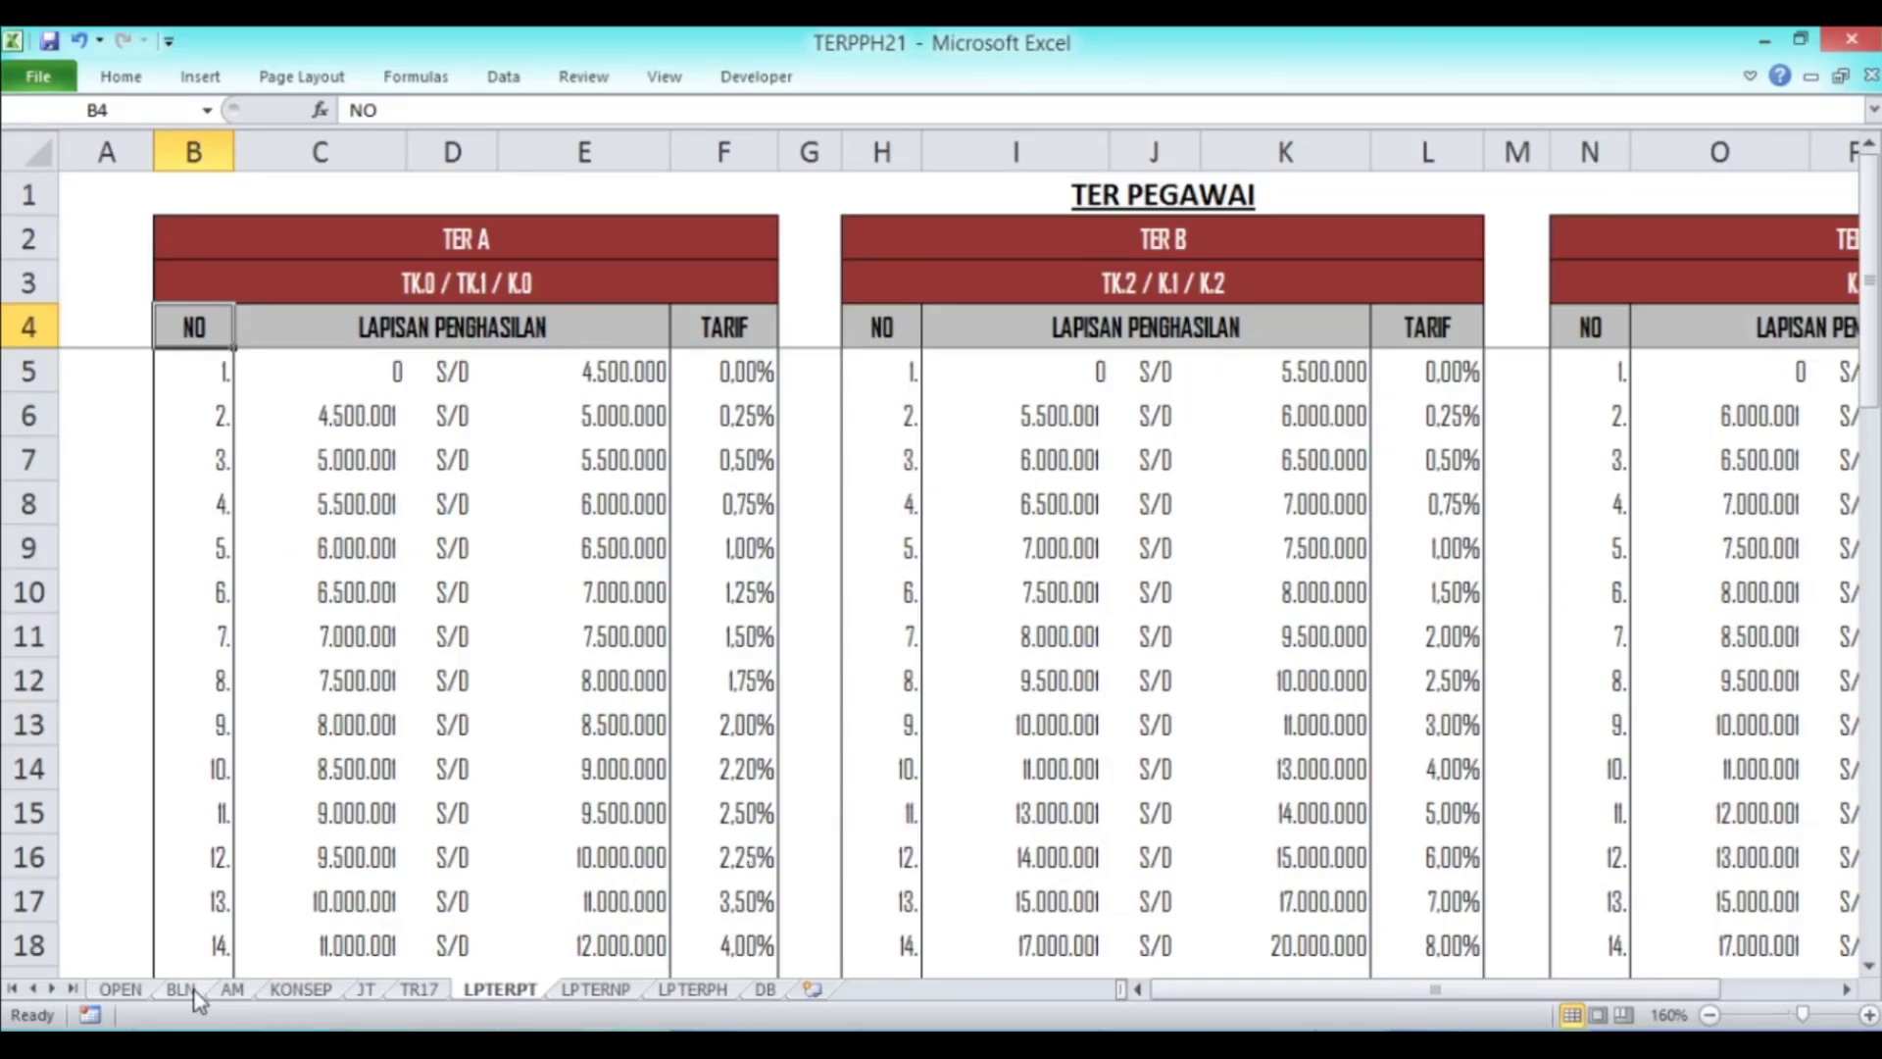
Step: Change row 1's PTKP to K/1 and check the matching 2,50% TER B rate in LPTERPT's L12
{"action": "left_click", "coordinate": [186, 990]}
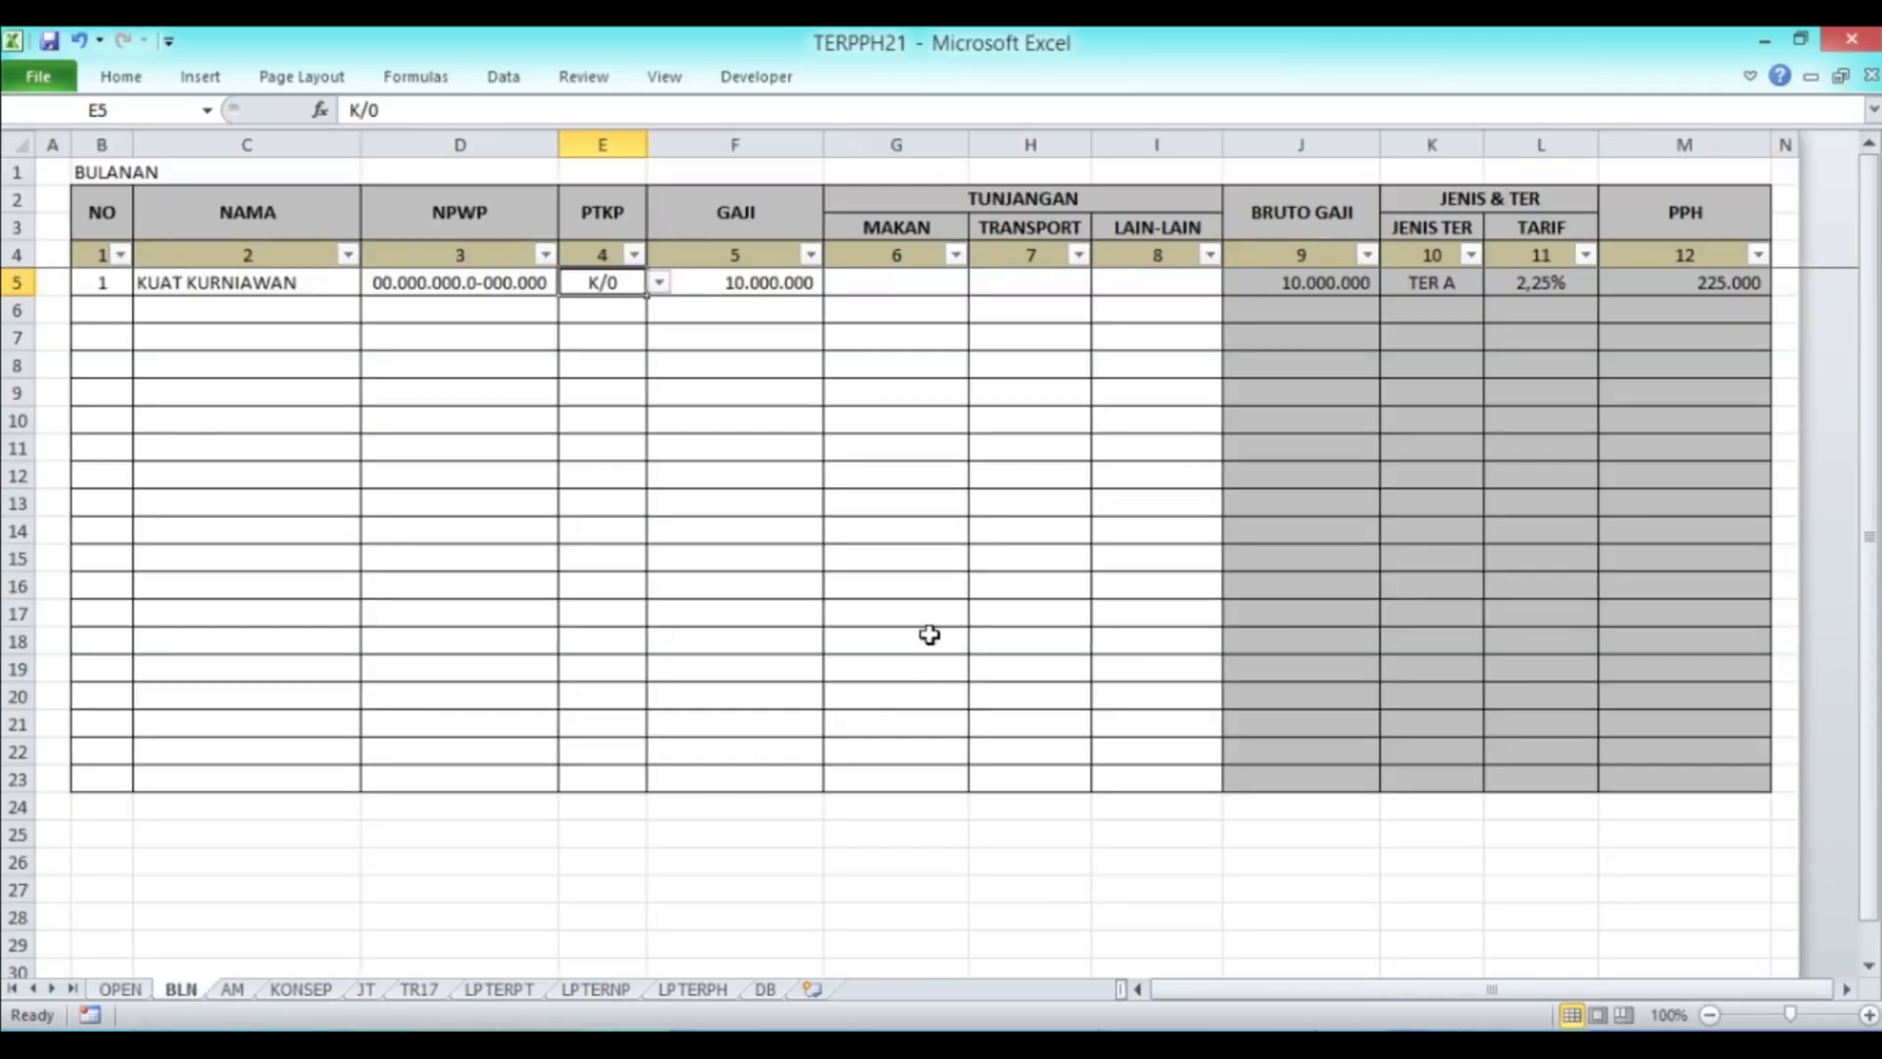
{"action": "left_click", "coordinate": [659, 282]}
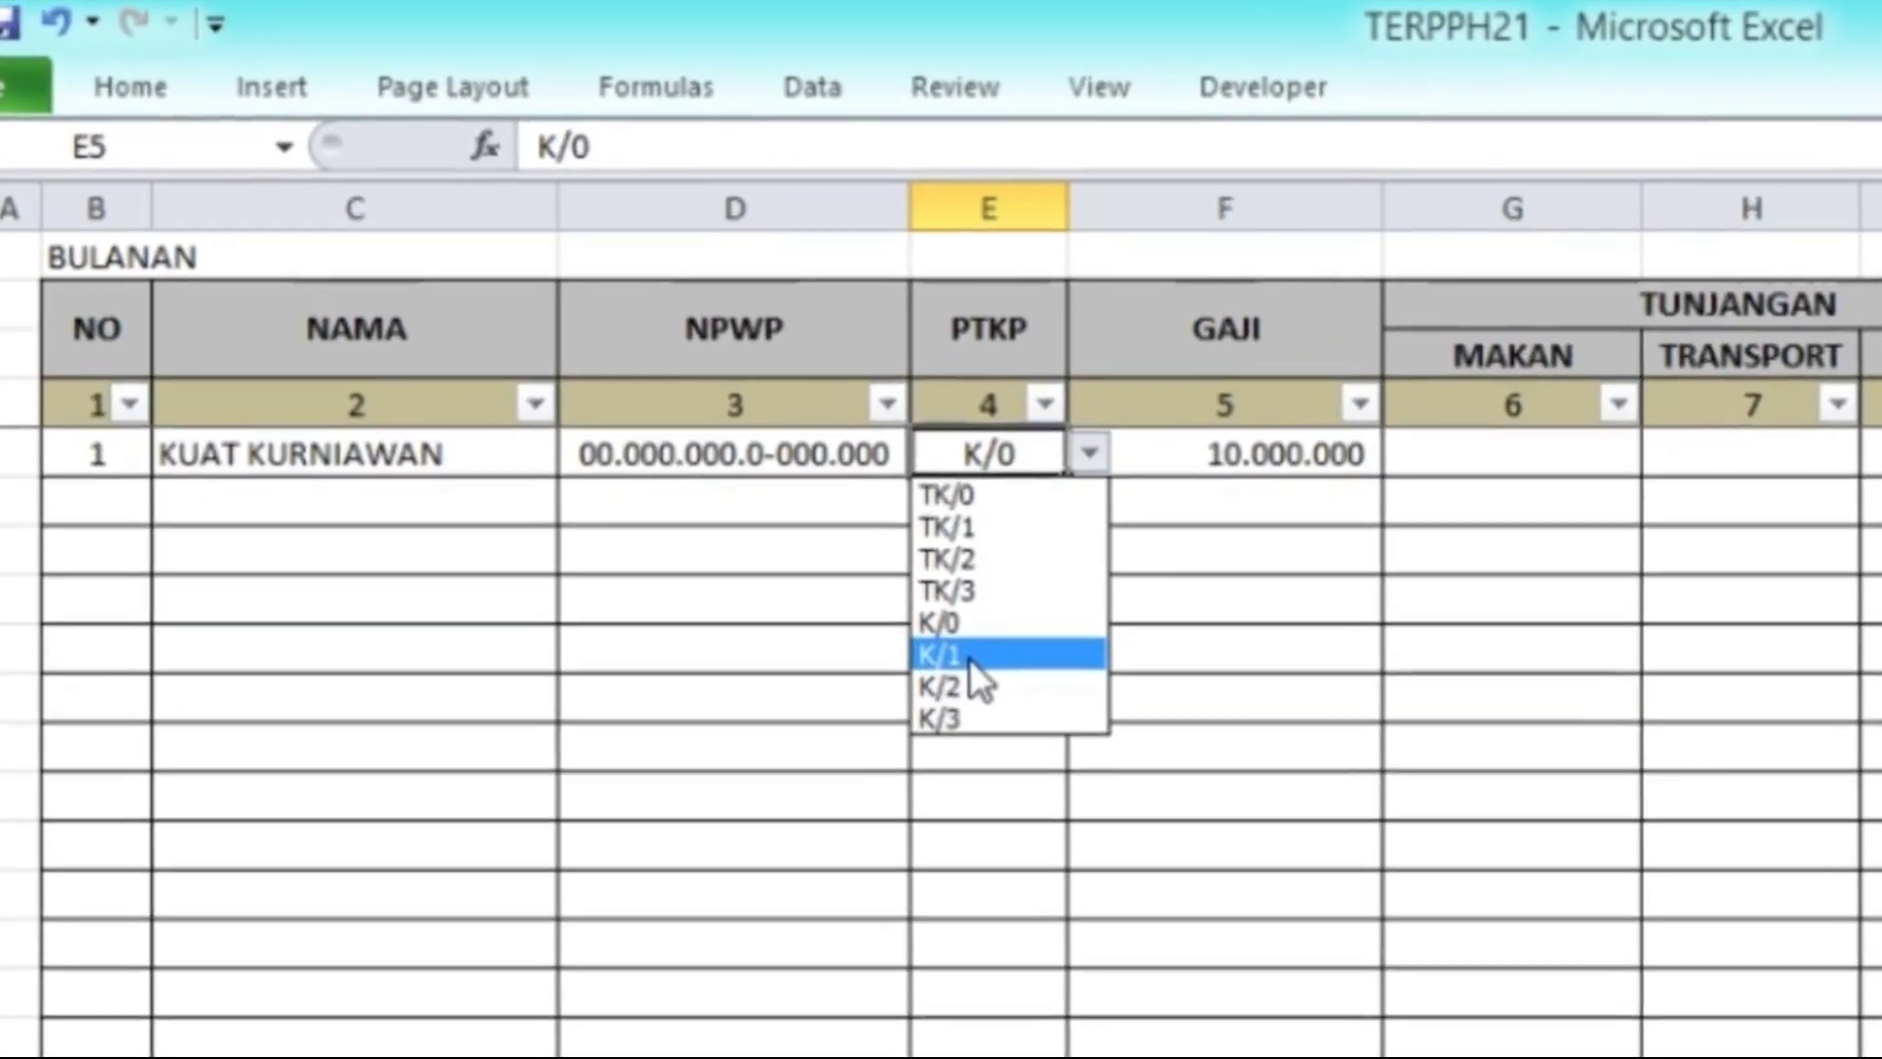
{"action": "left_click", "coordinate": [970, 655]}
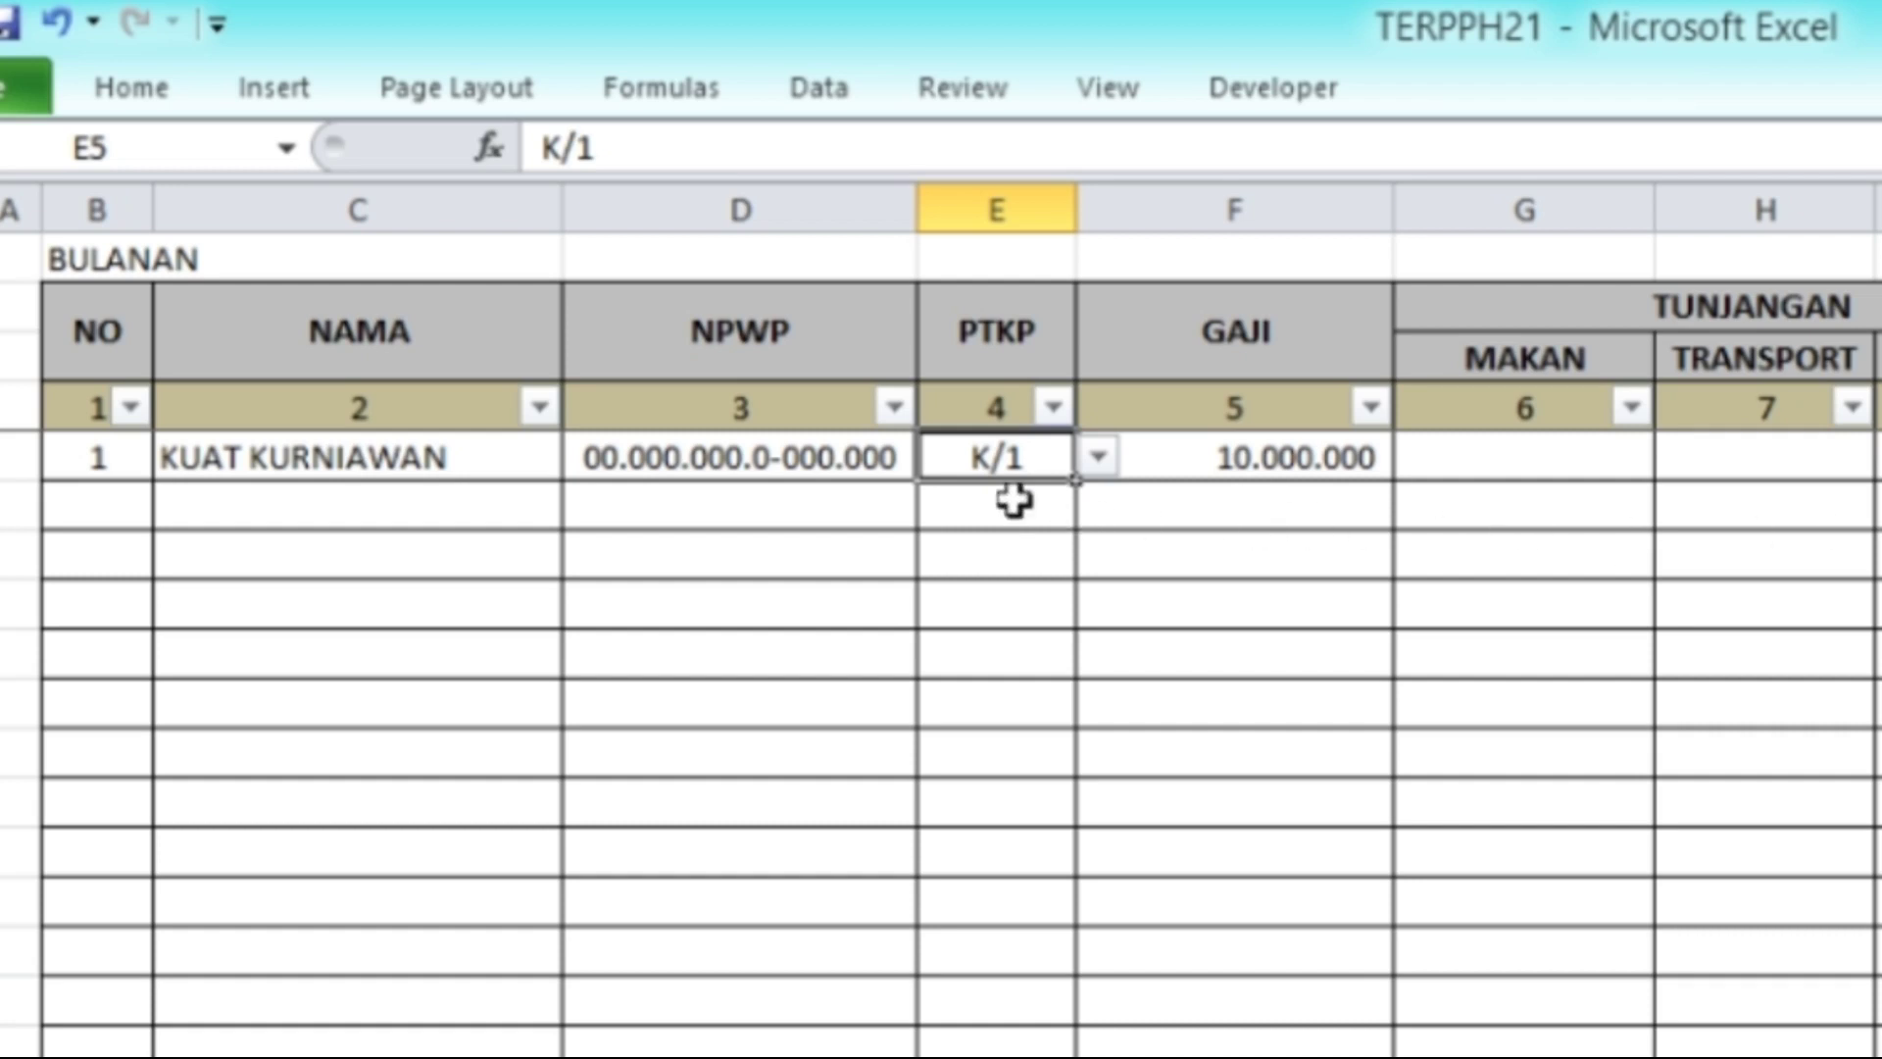
{"action": "left_click", "coordinate": [1253, 472]}
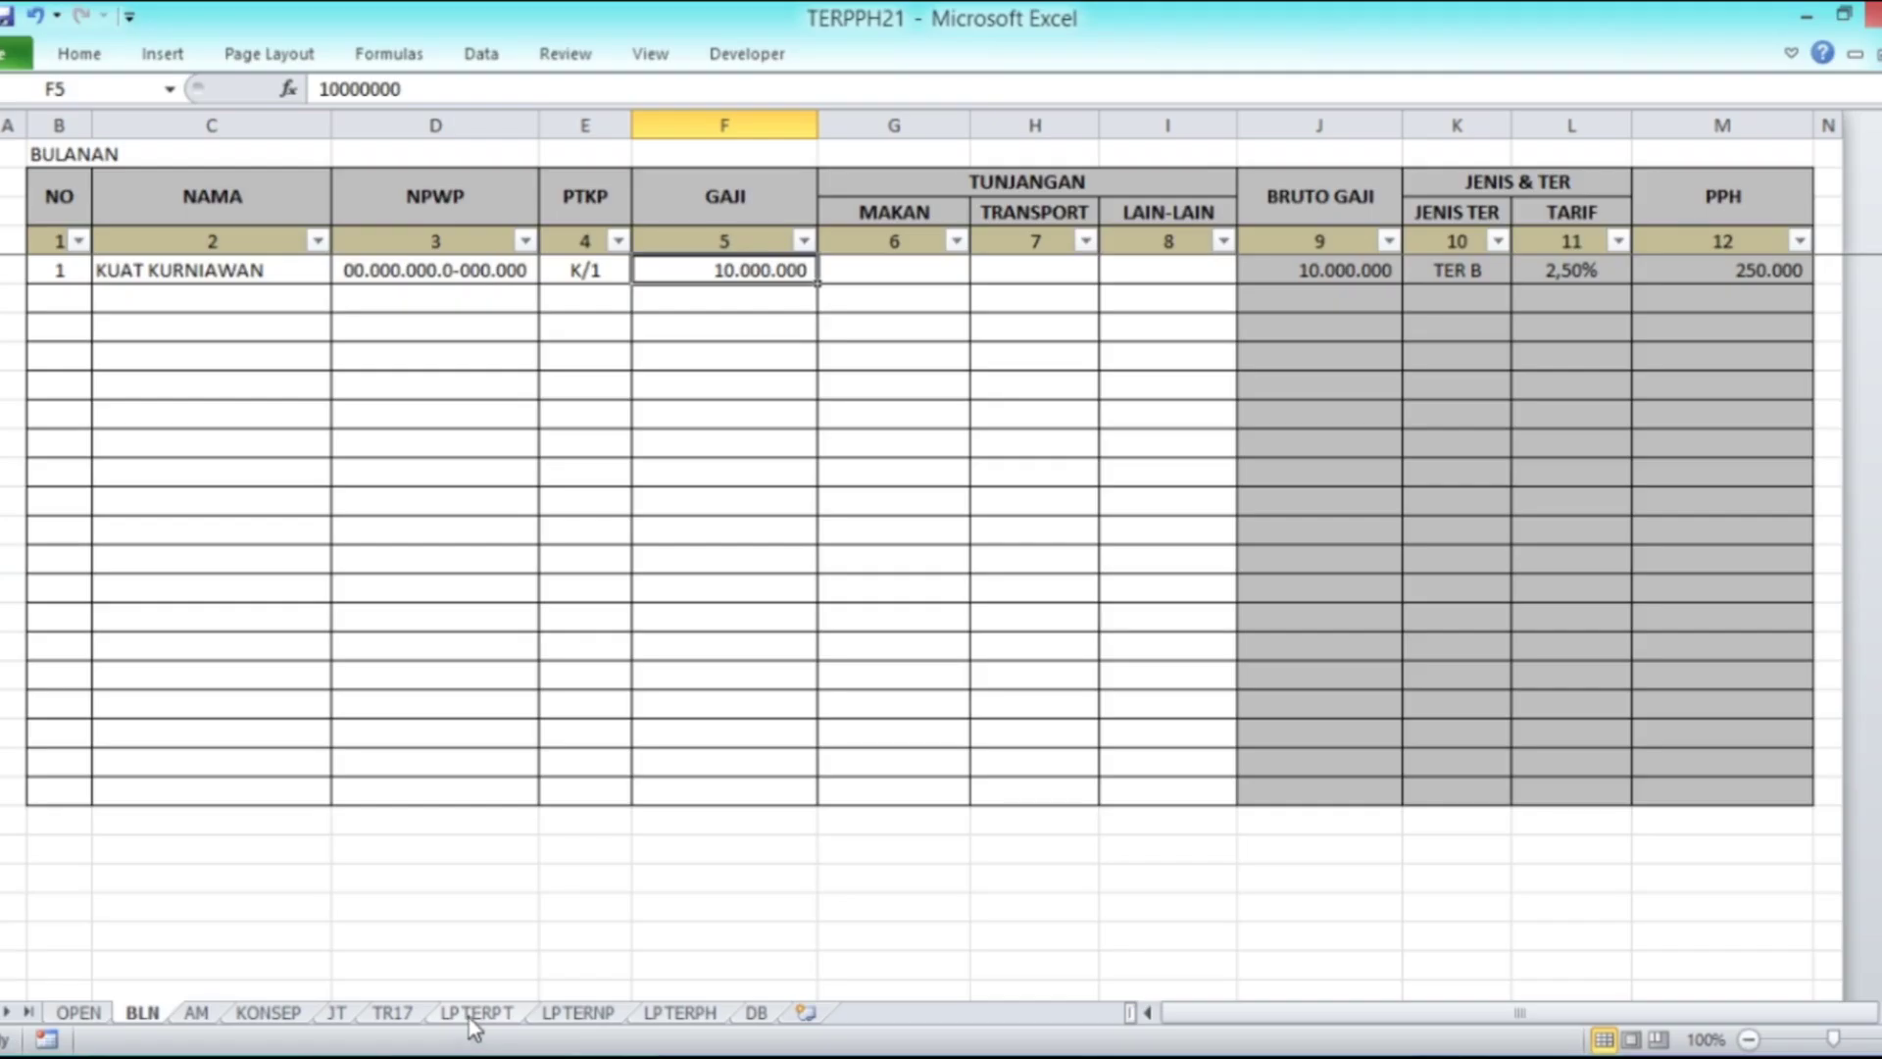
{"action": "left_click", "coordinate": [478, 1012]}
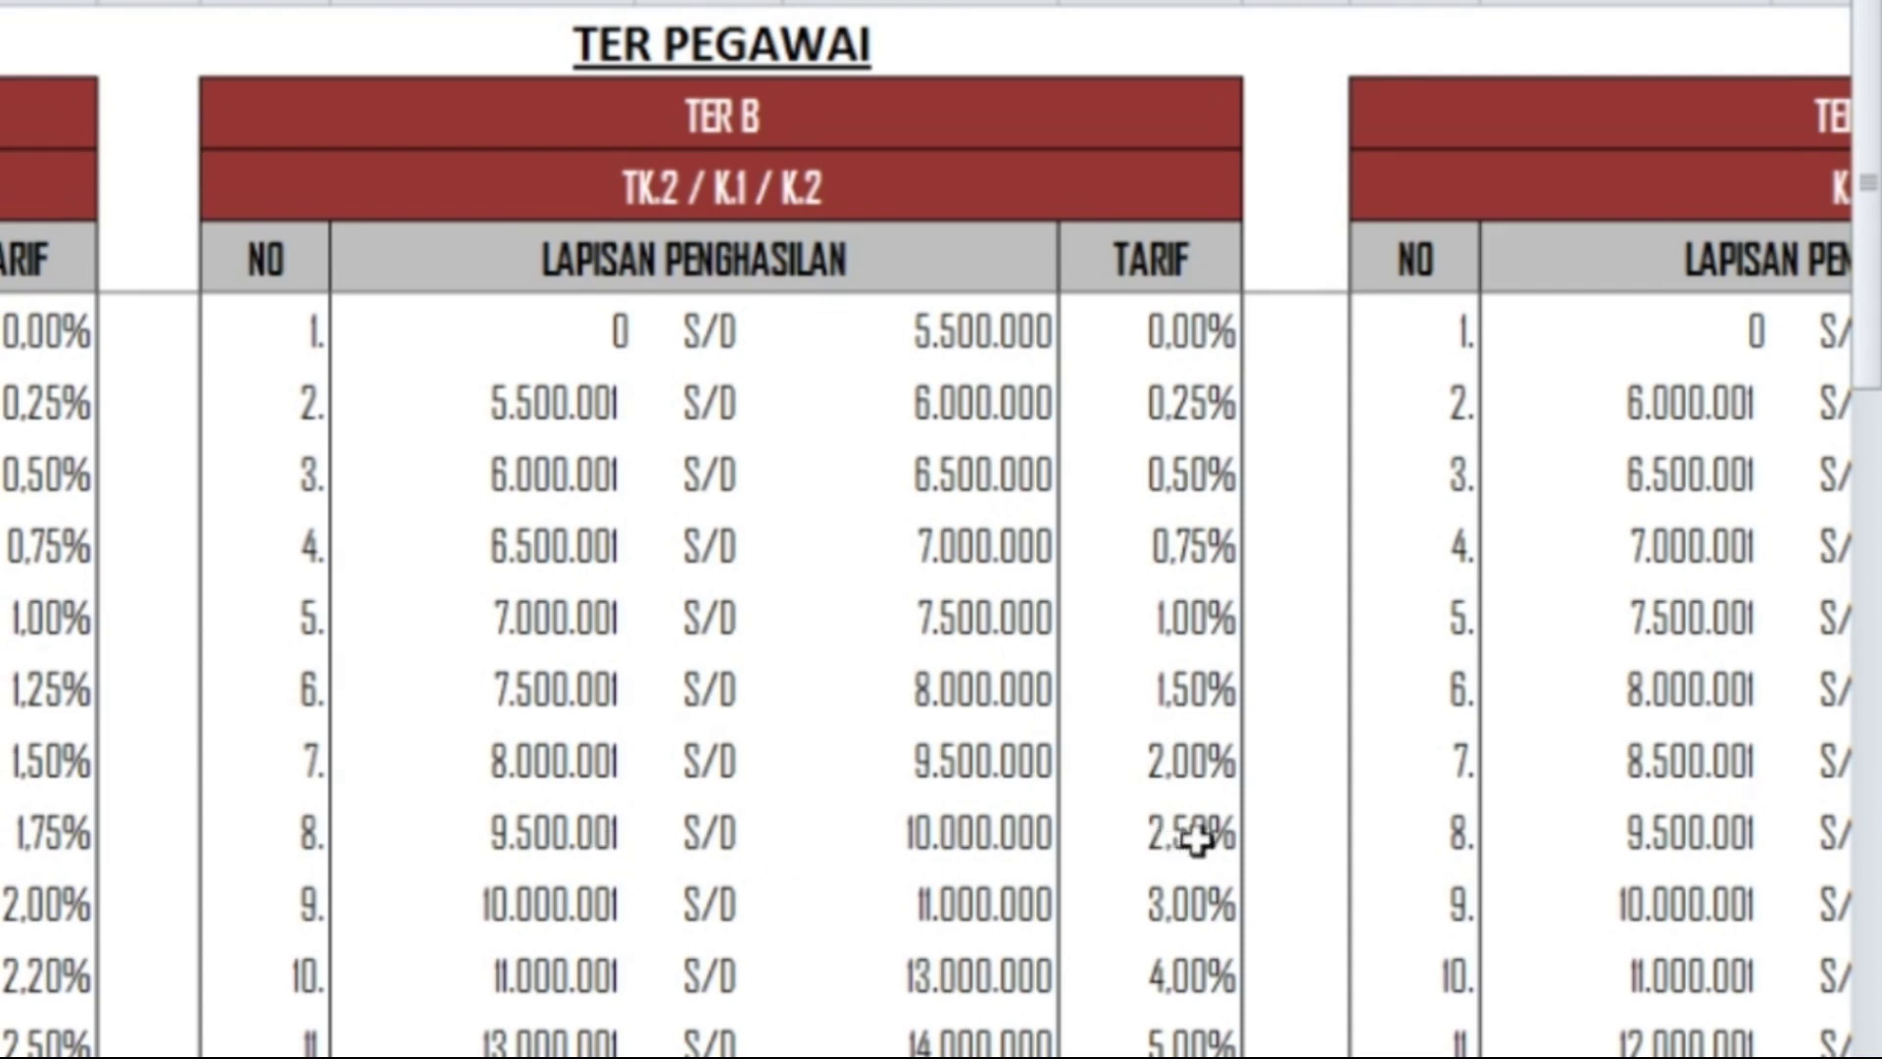
{"action": "left_click", "coordinate": [1166, 853]}
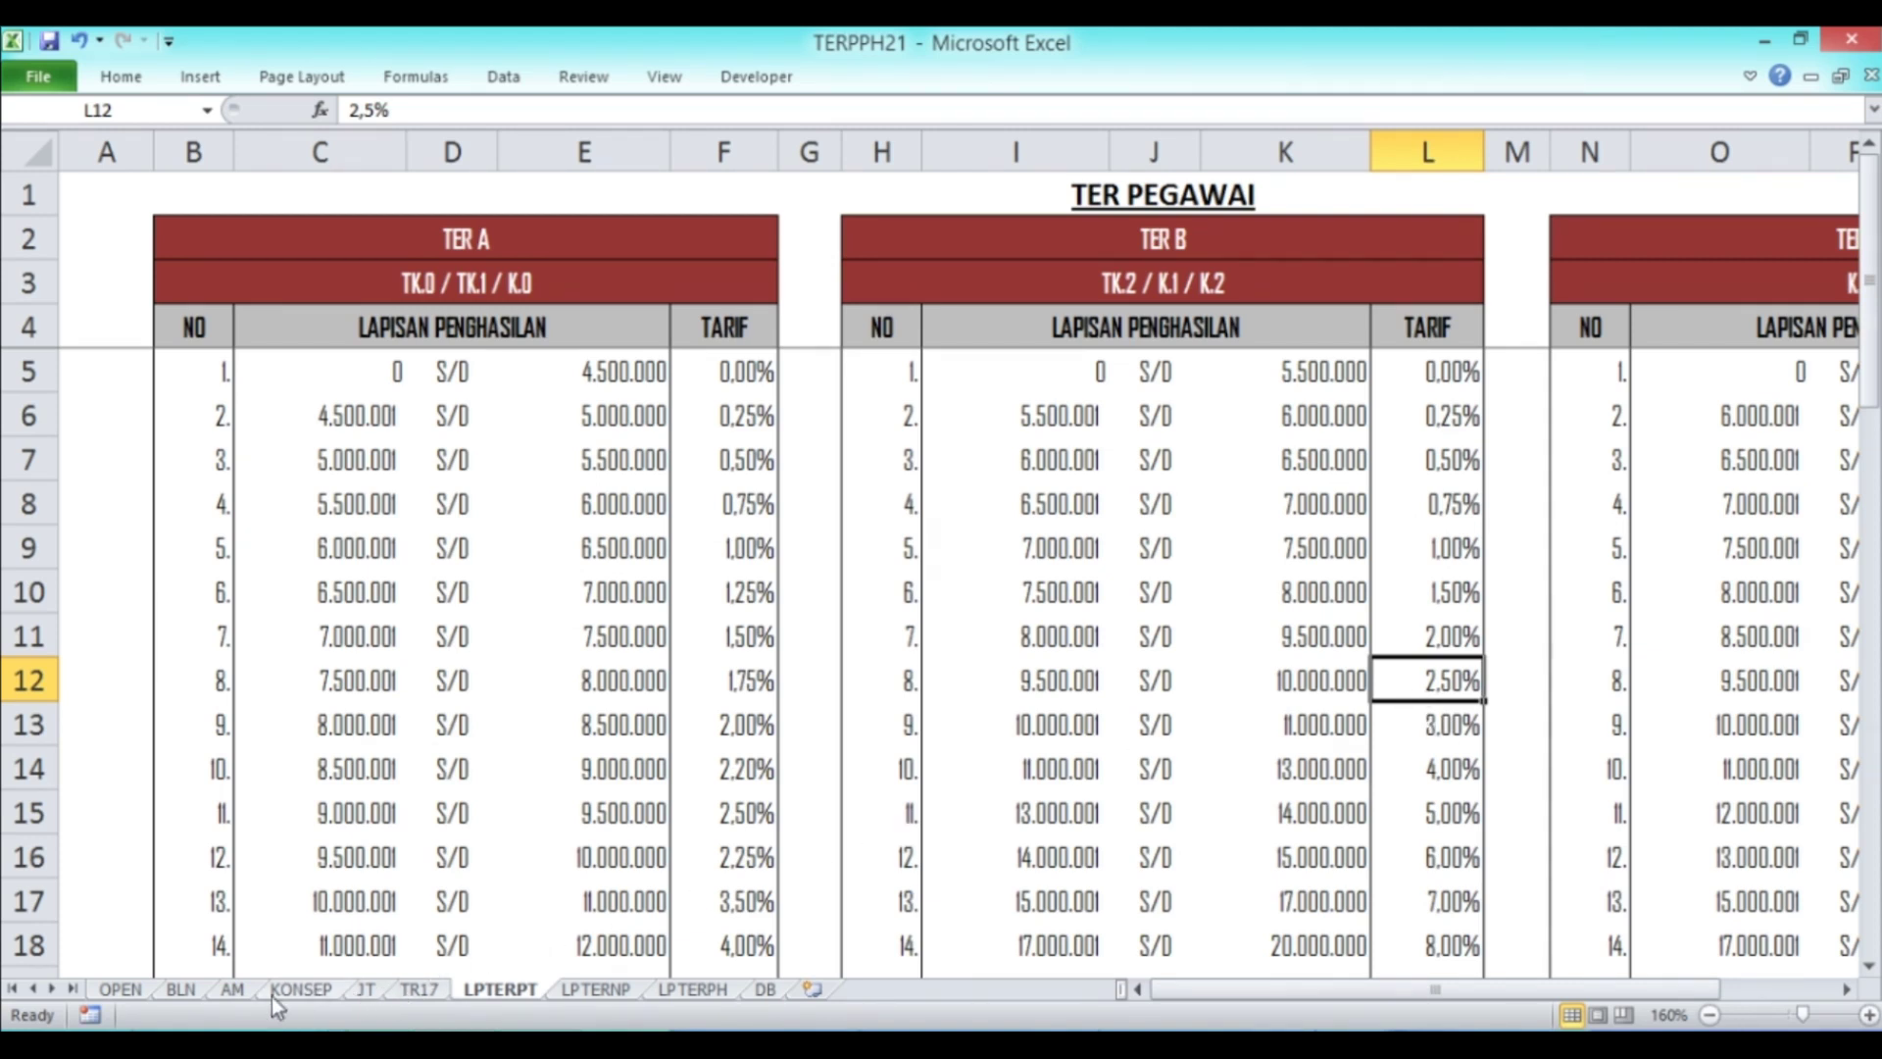
{"action": "left_click", "coordinate": [188, 990]}
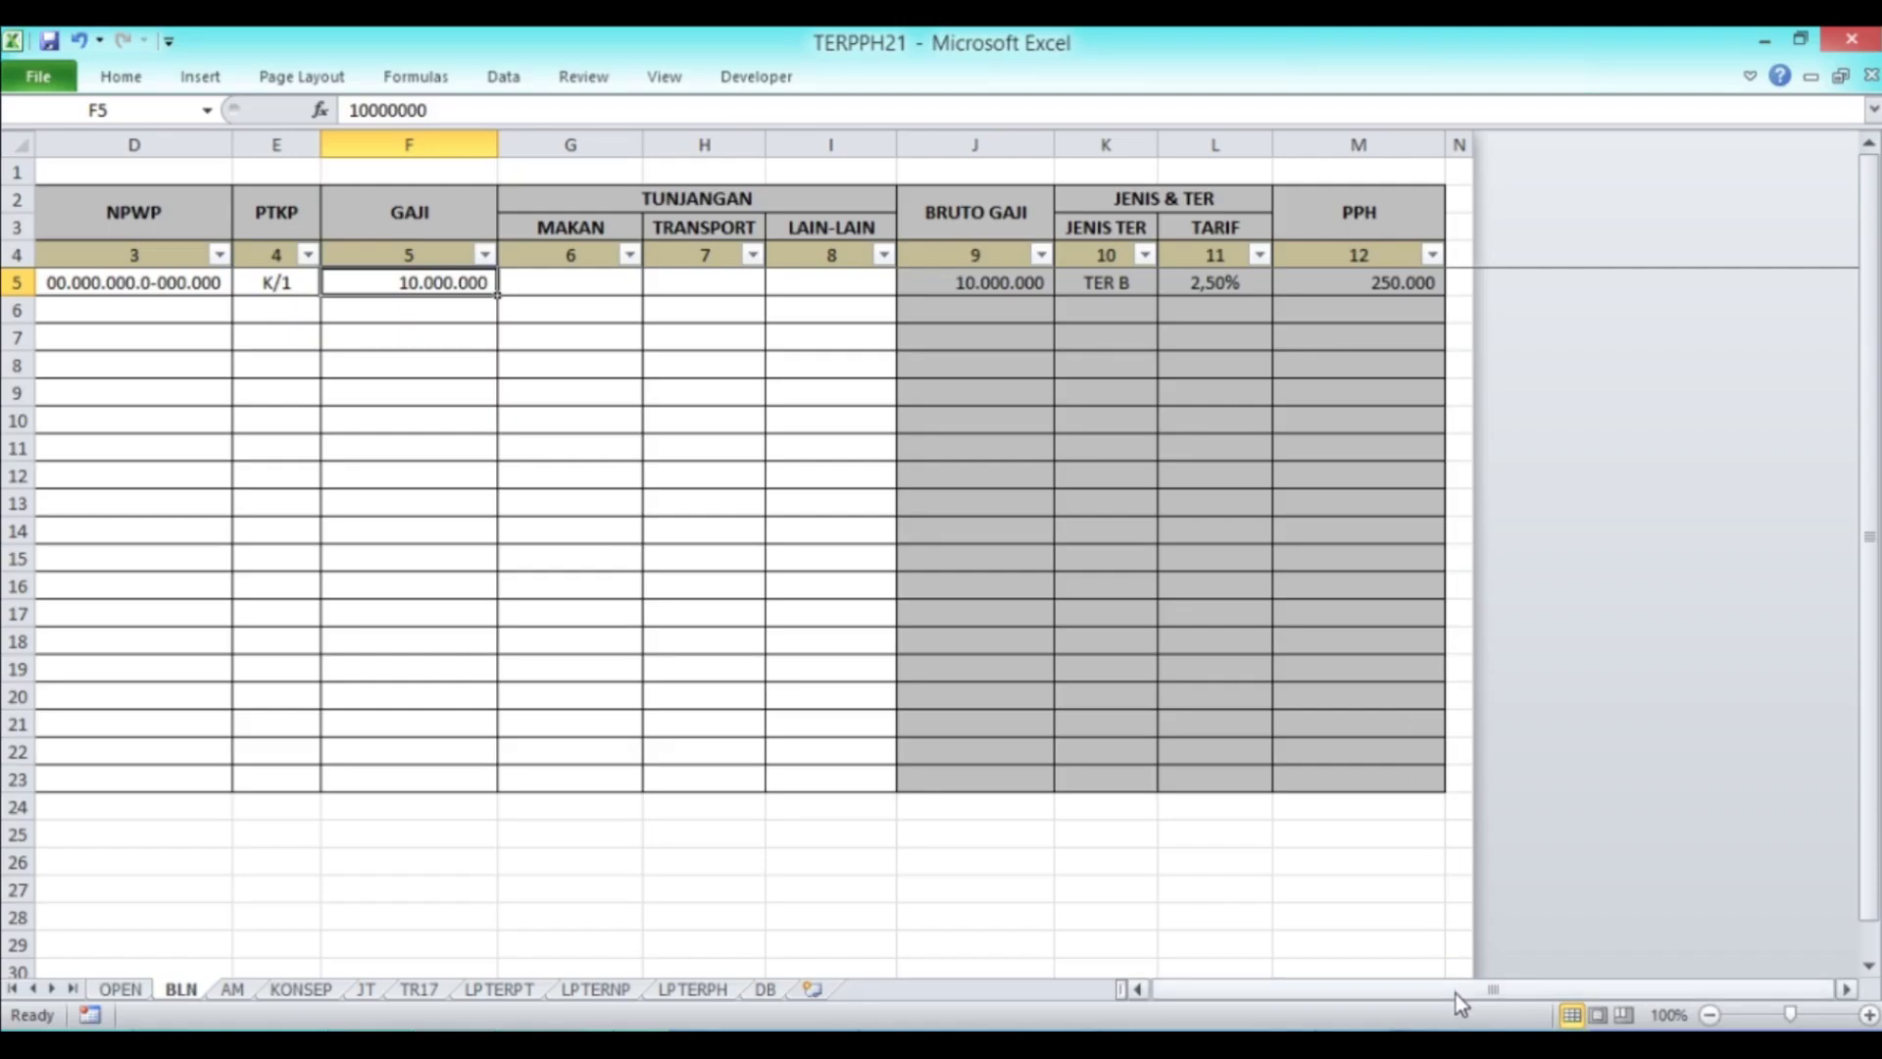
Step: Restore row 1's PTKP to K/0 on BLN, then bring up the empty AM sheet
{"action": "left_click_drag", "start_coordinate": [1457, 992], "coordinate": [1372, 992]}
{"action": "left_click", "coordinate": [604, 292]}
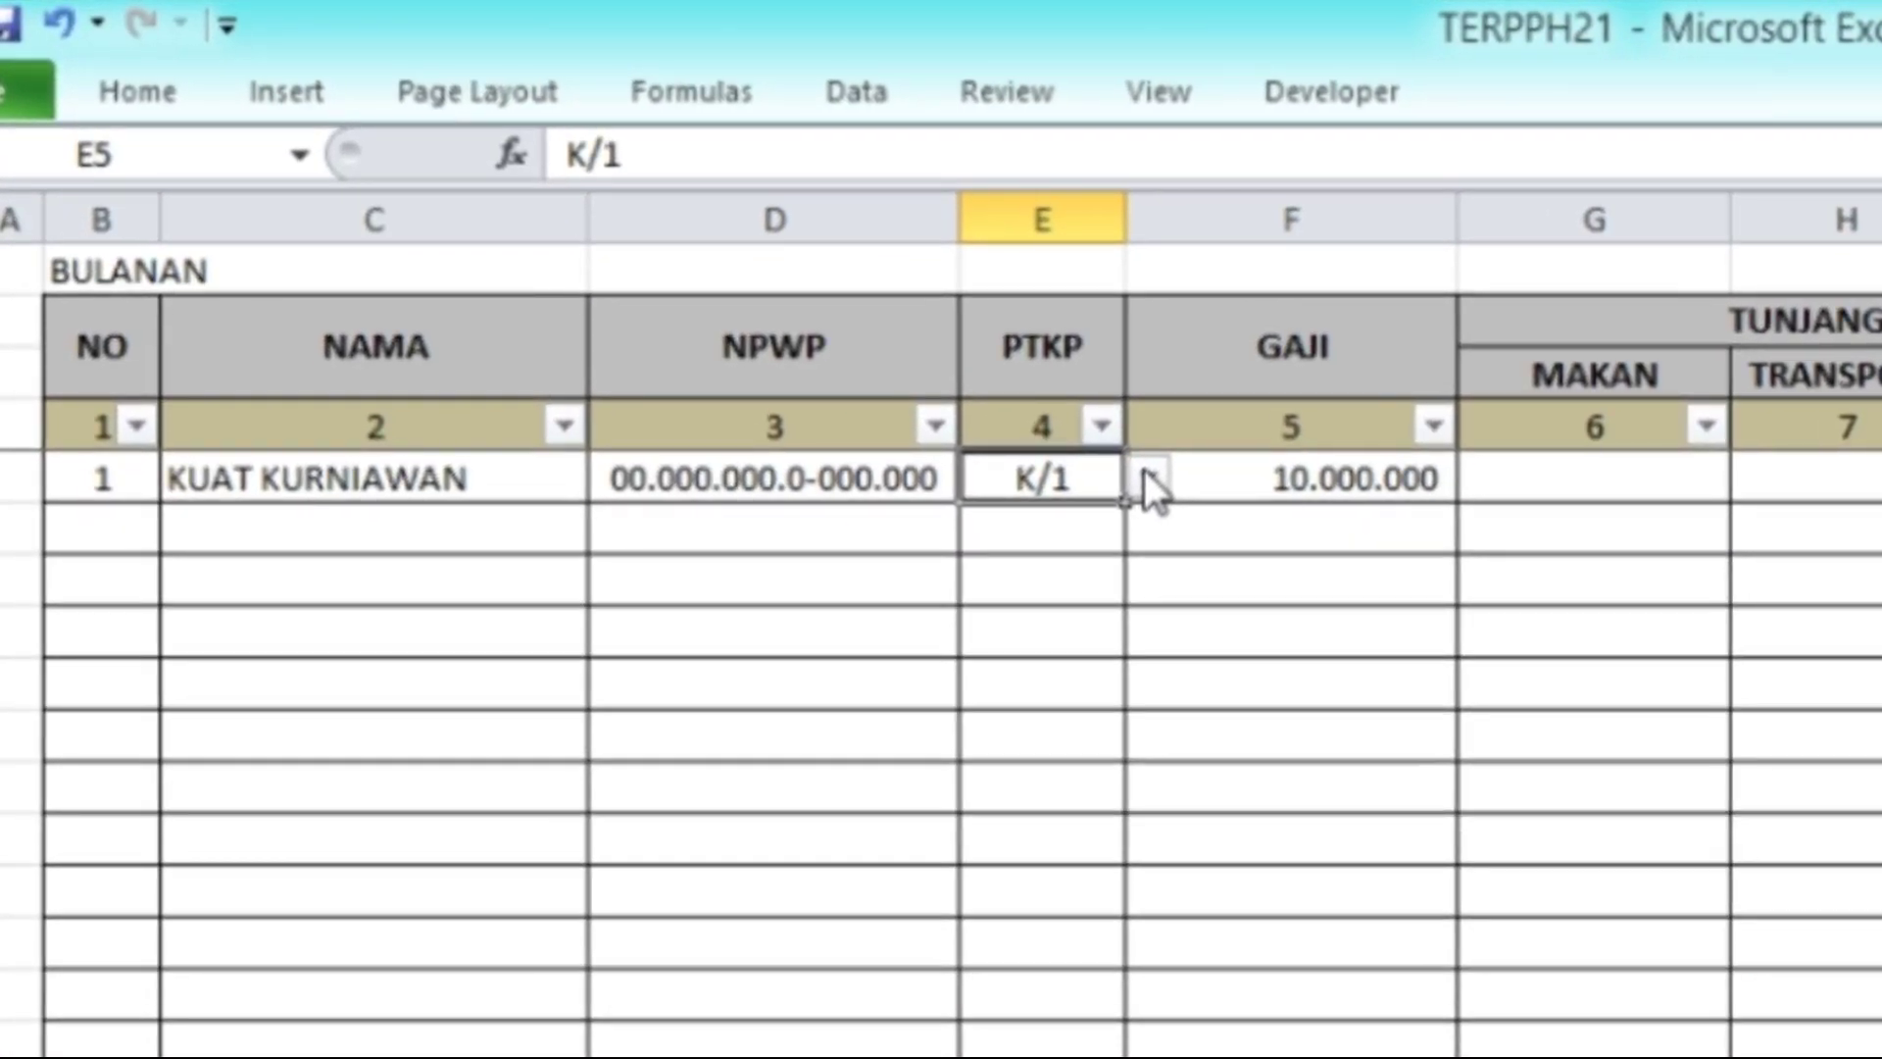
{"action": "left_click", "coordinate": [1146, 475]}
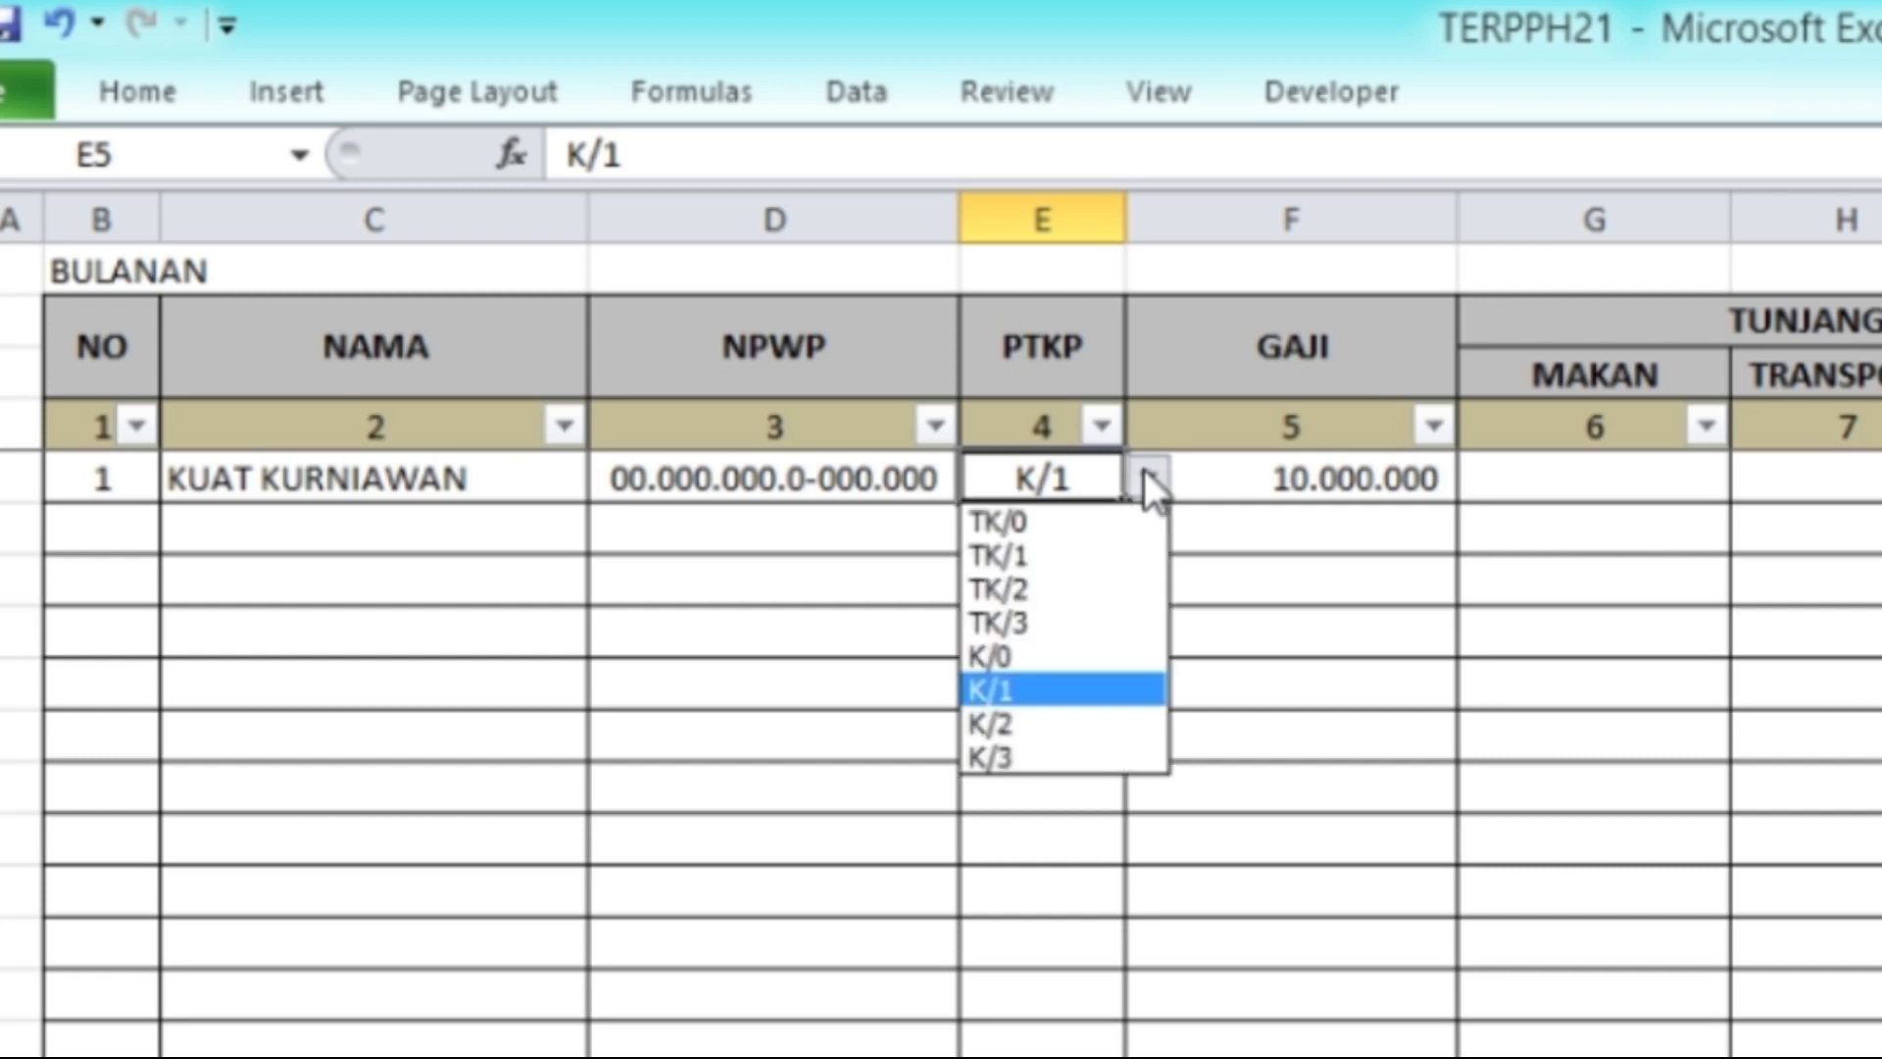
{"action": "left_click", "coordinate": [1038, 656]}
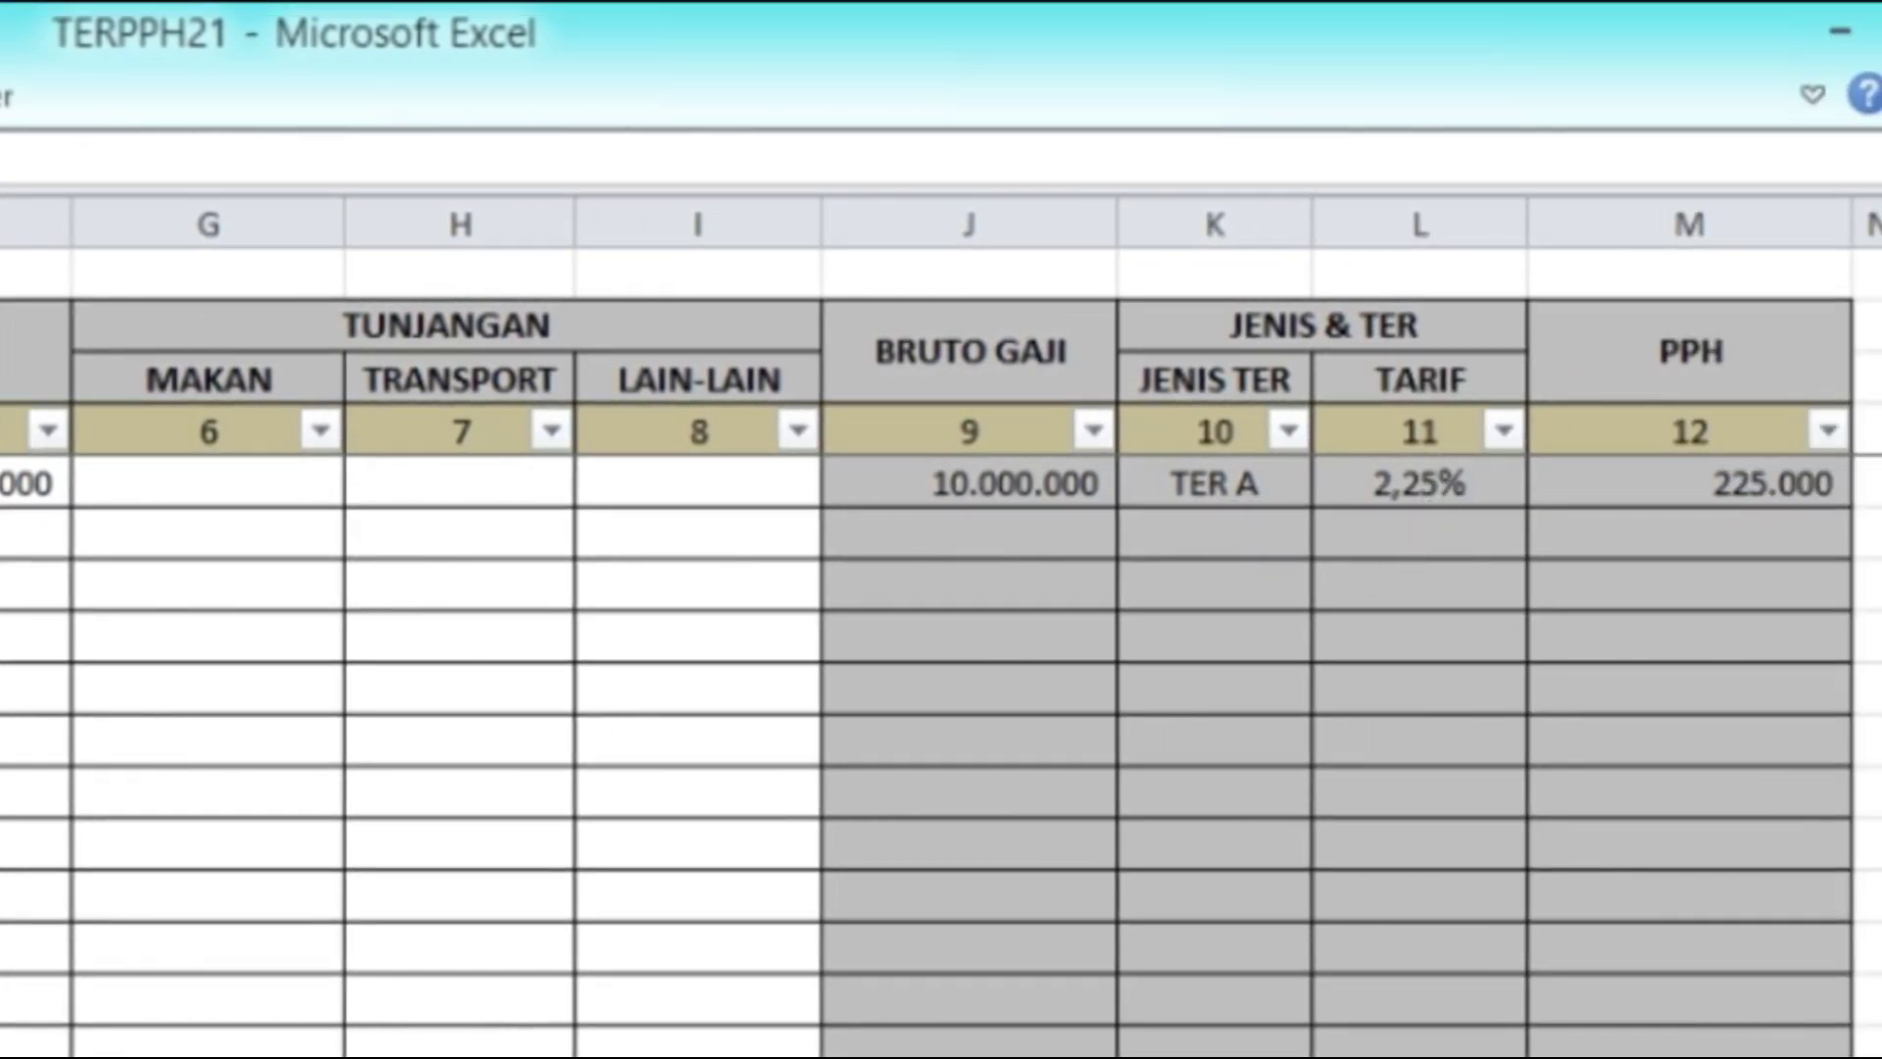
{"action": "scroll", "coordinate": [941, 628], "scroll_direction": "right", "scroll_amount": 3}
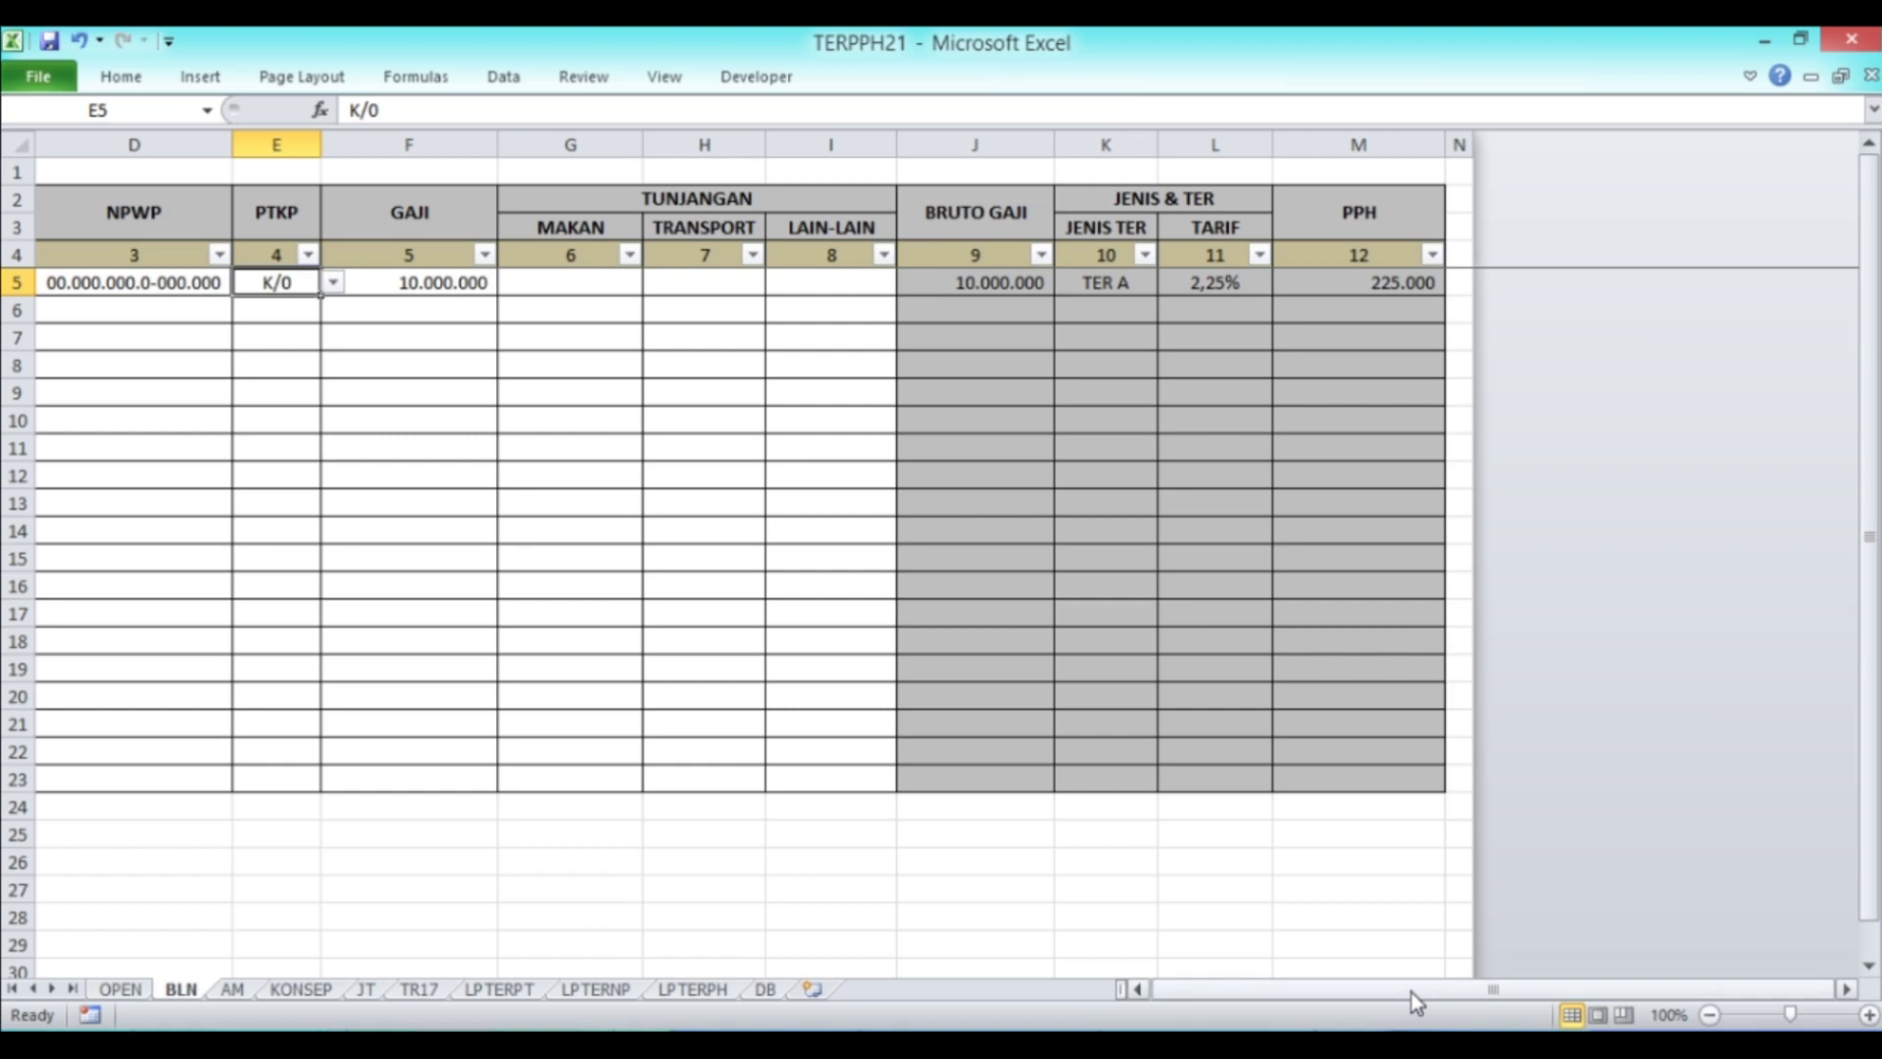
{"action": "left_click_drag", "start_coordinate": [1412, 992], "coordinate": [1304, 1014]}
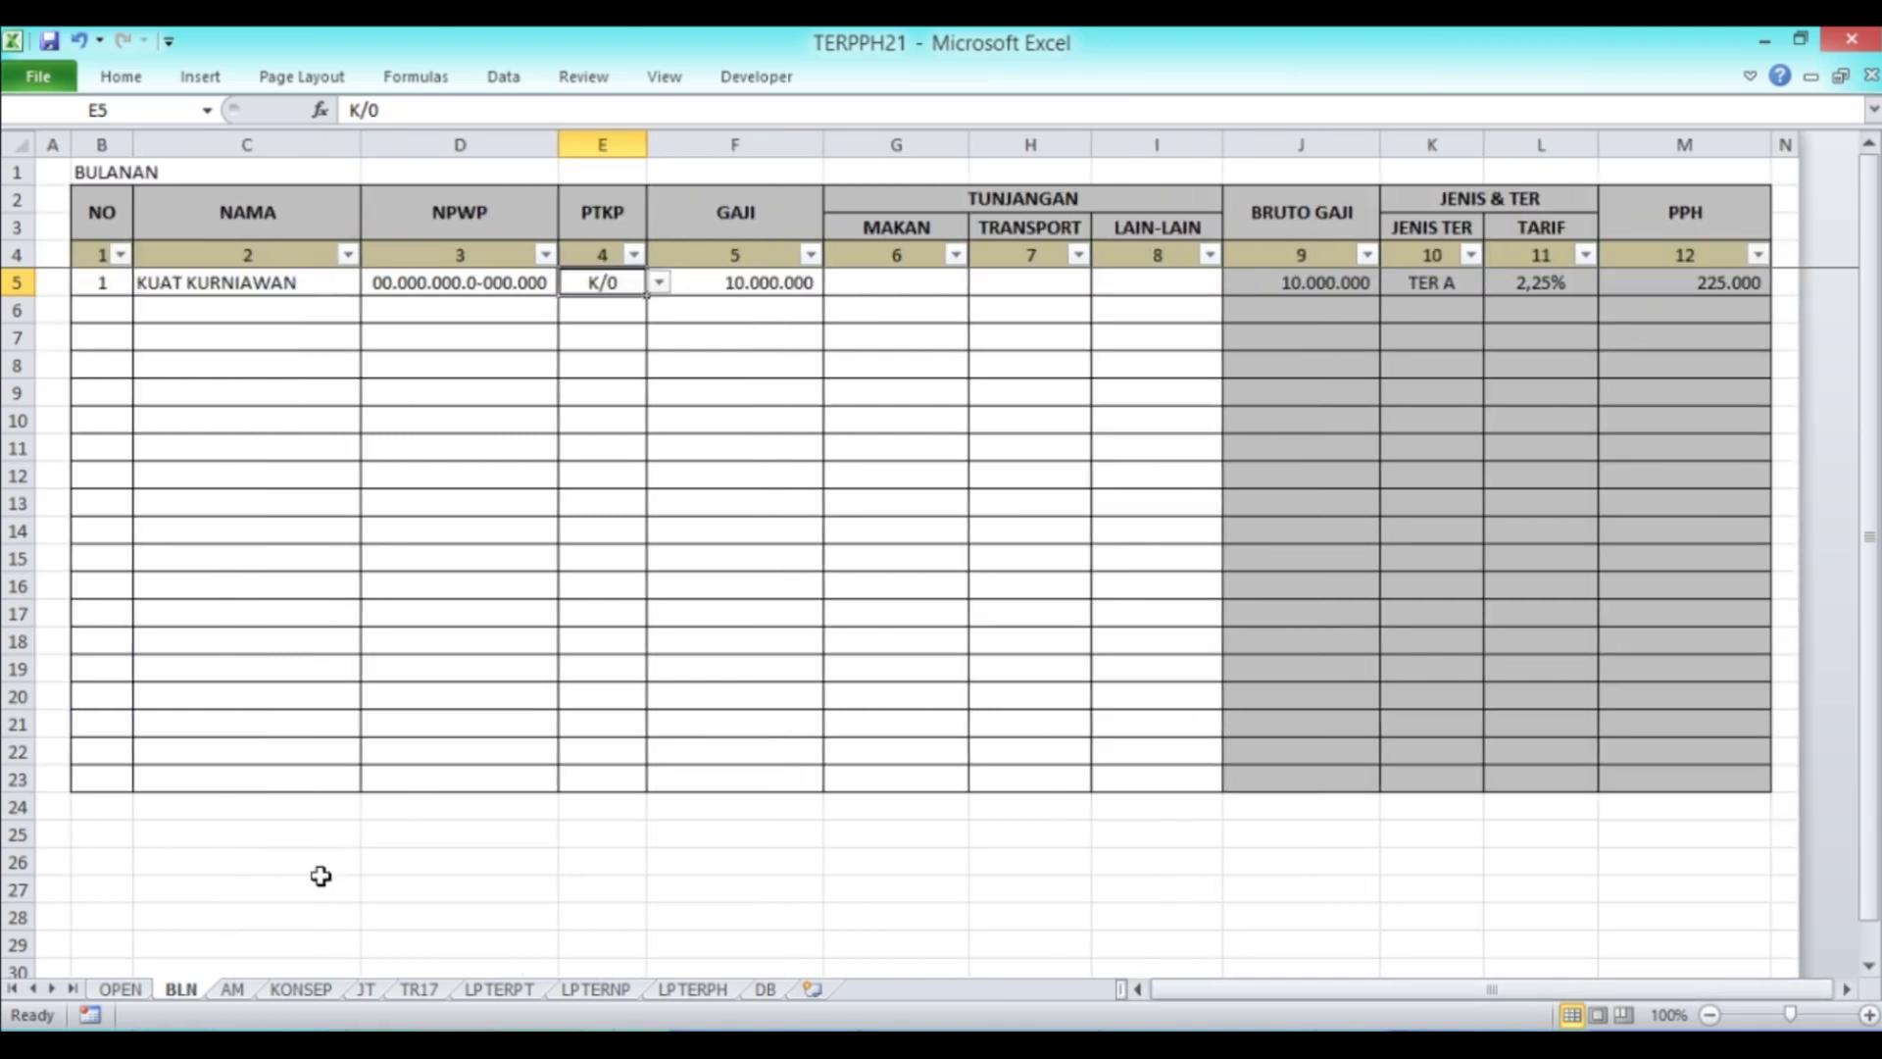
{"action": "left_click", "coordinate": [232, 991]}
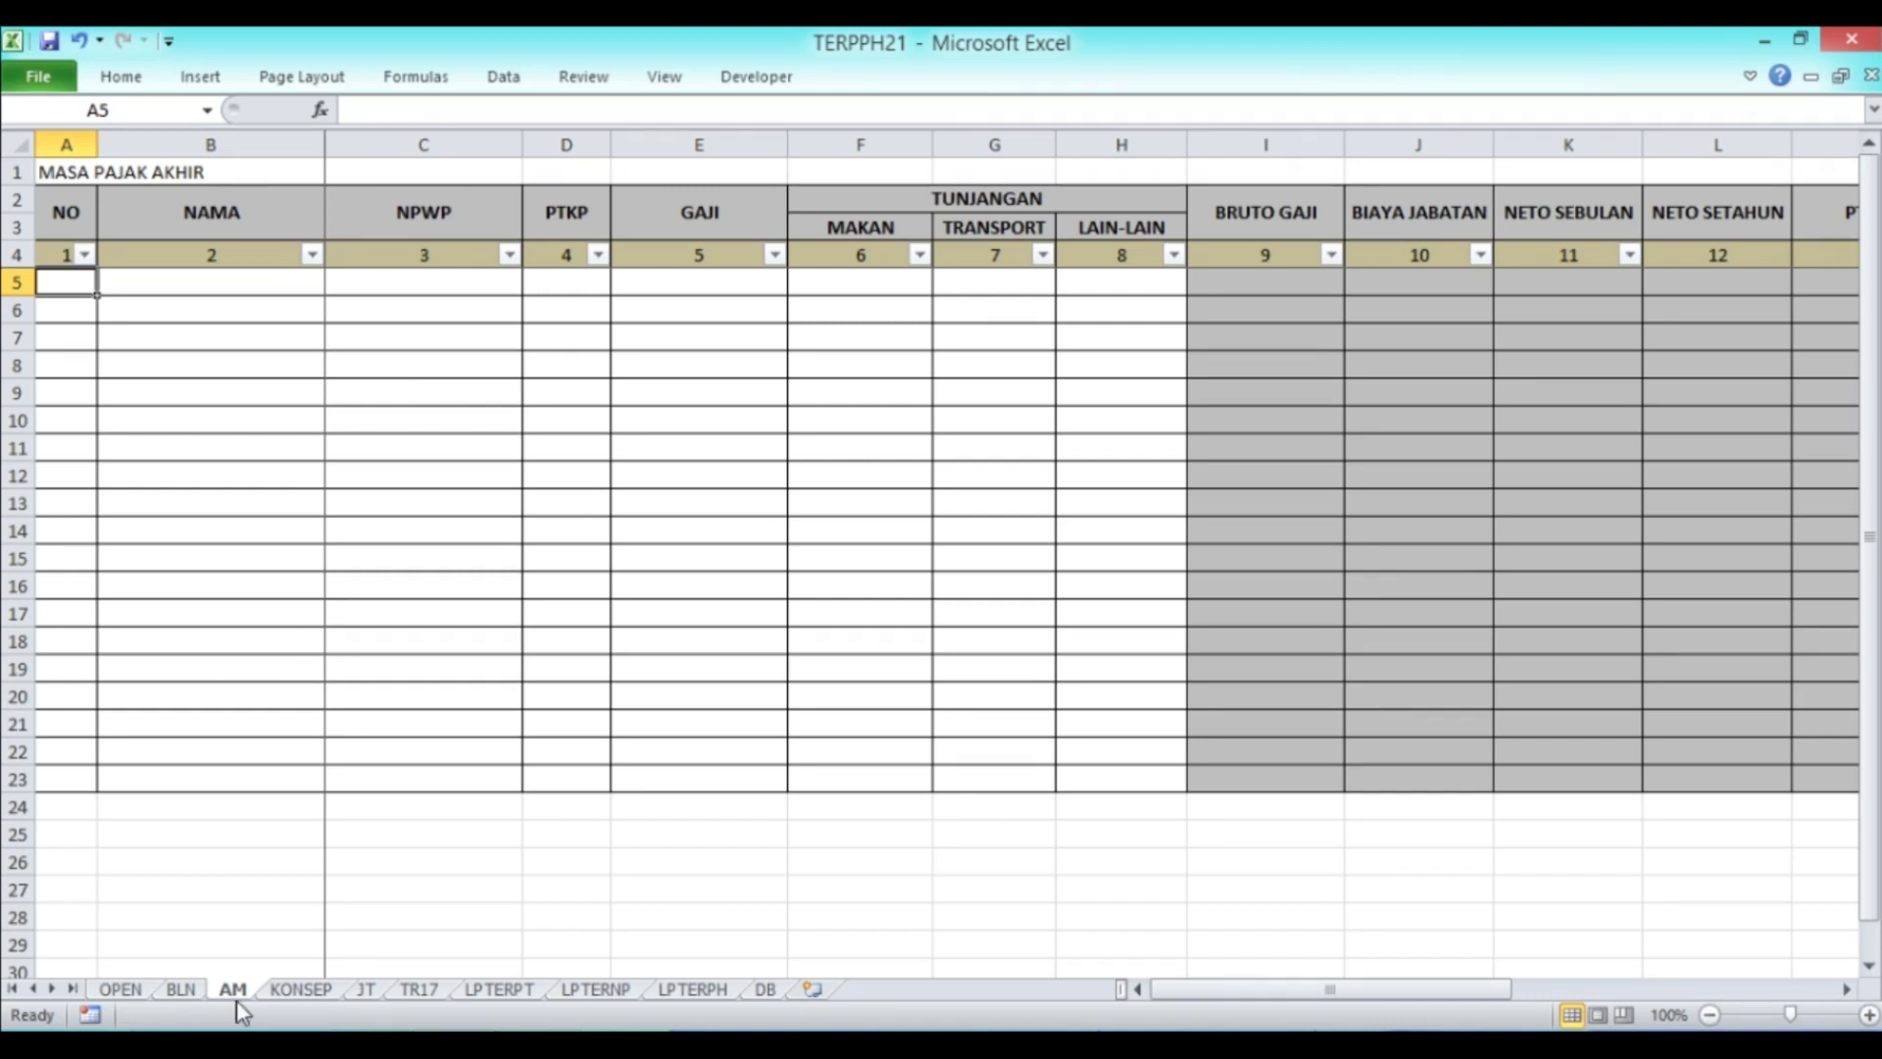
Step: Copy BLN's B5:F5 employee details and paste them into A5:E5 on the AM sheet
{"action": "left_click", "coordinate": [182, 990]}
{"action": "left_click_drag", "start_coordinate": [106, 282], "coordinate": [719, 283]}
{"action": "key", "text": "ctrl+c"}
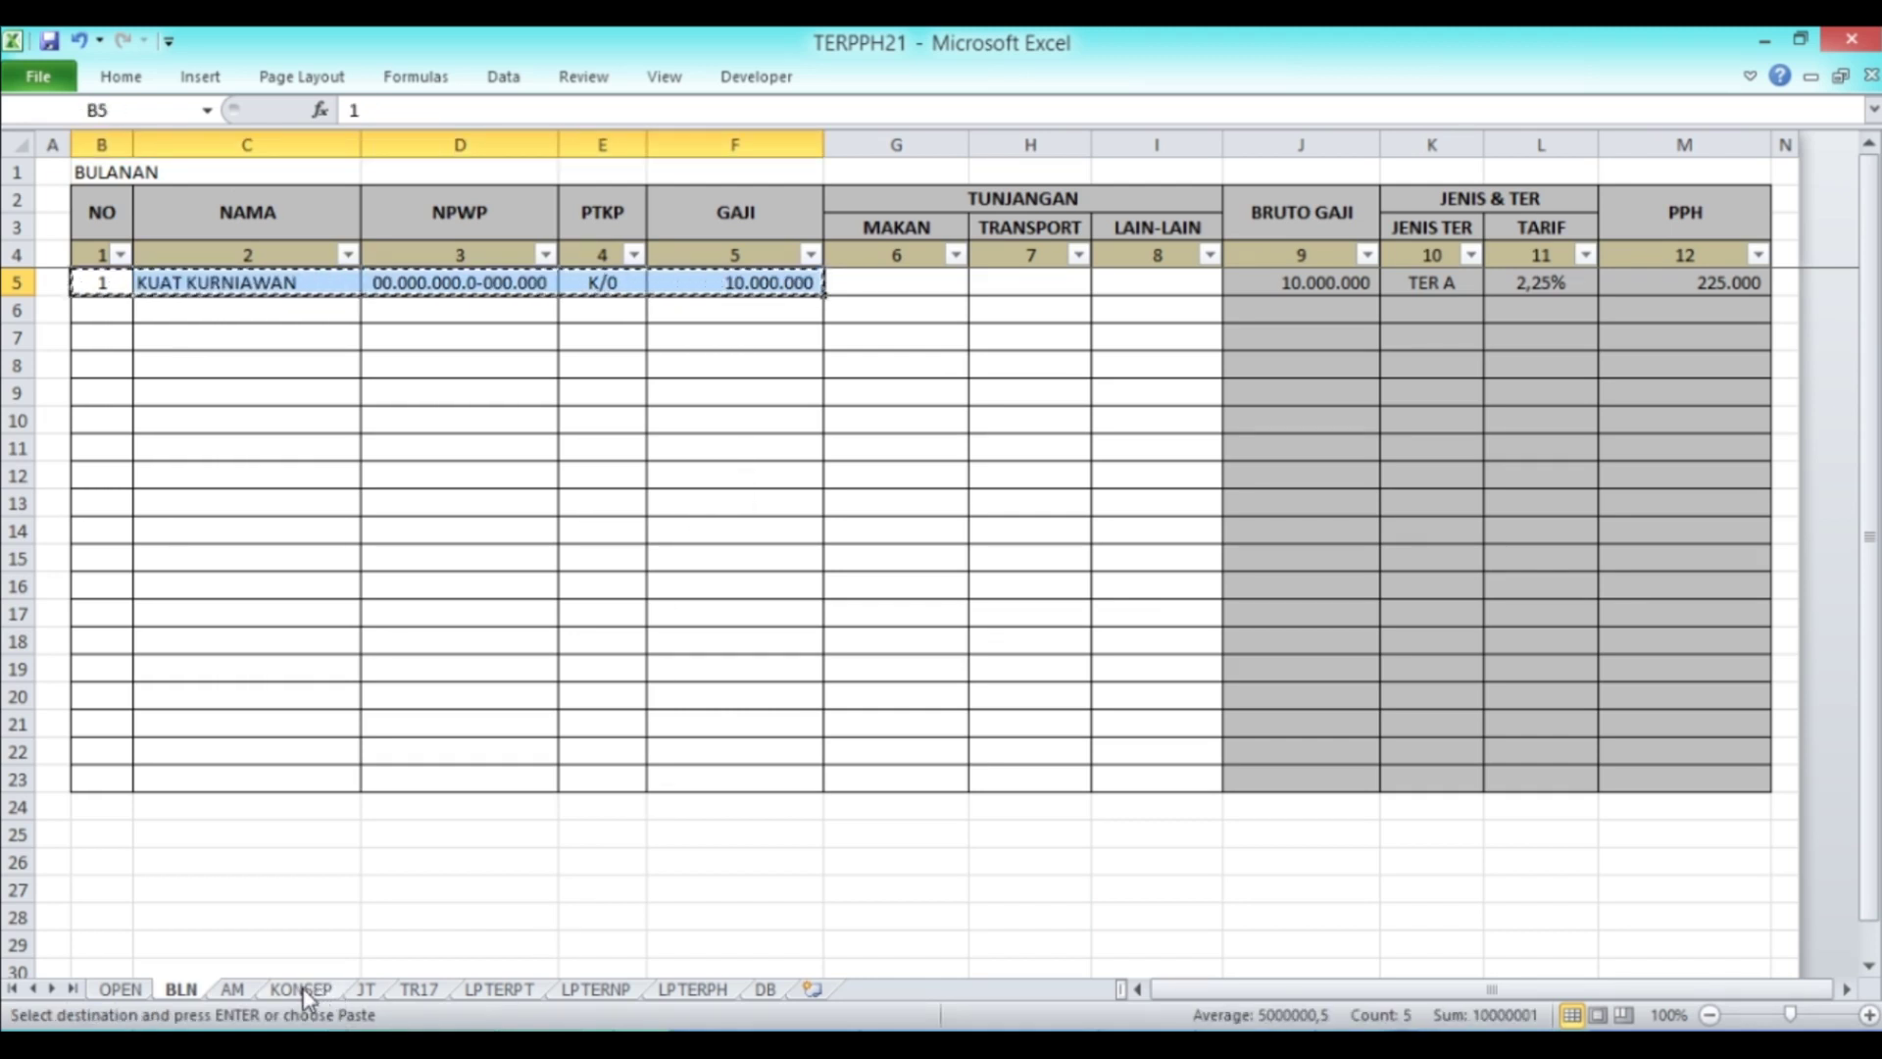
{"action": "left_click", "coordinate": [232, 990]}
{"action": "key", "text": "shift+Right"}
{"action": "key", "text": "shift+Right"}
{"action": "key", "text": "shift+Right"}
{"action": "key", "text": "shift+Right"}
{"action": "key", "text": "Return"}
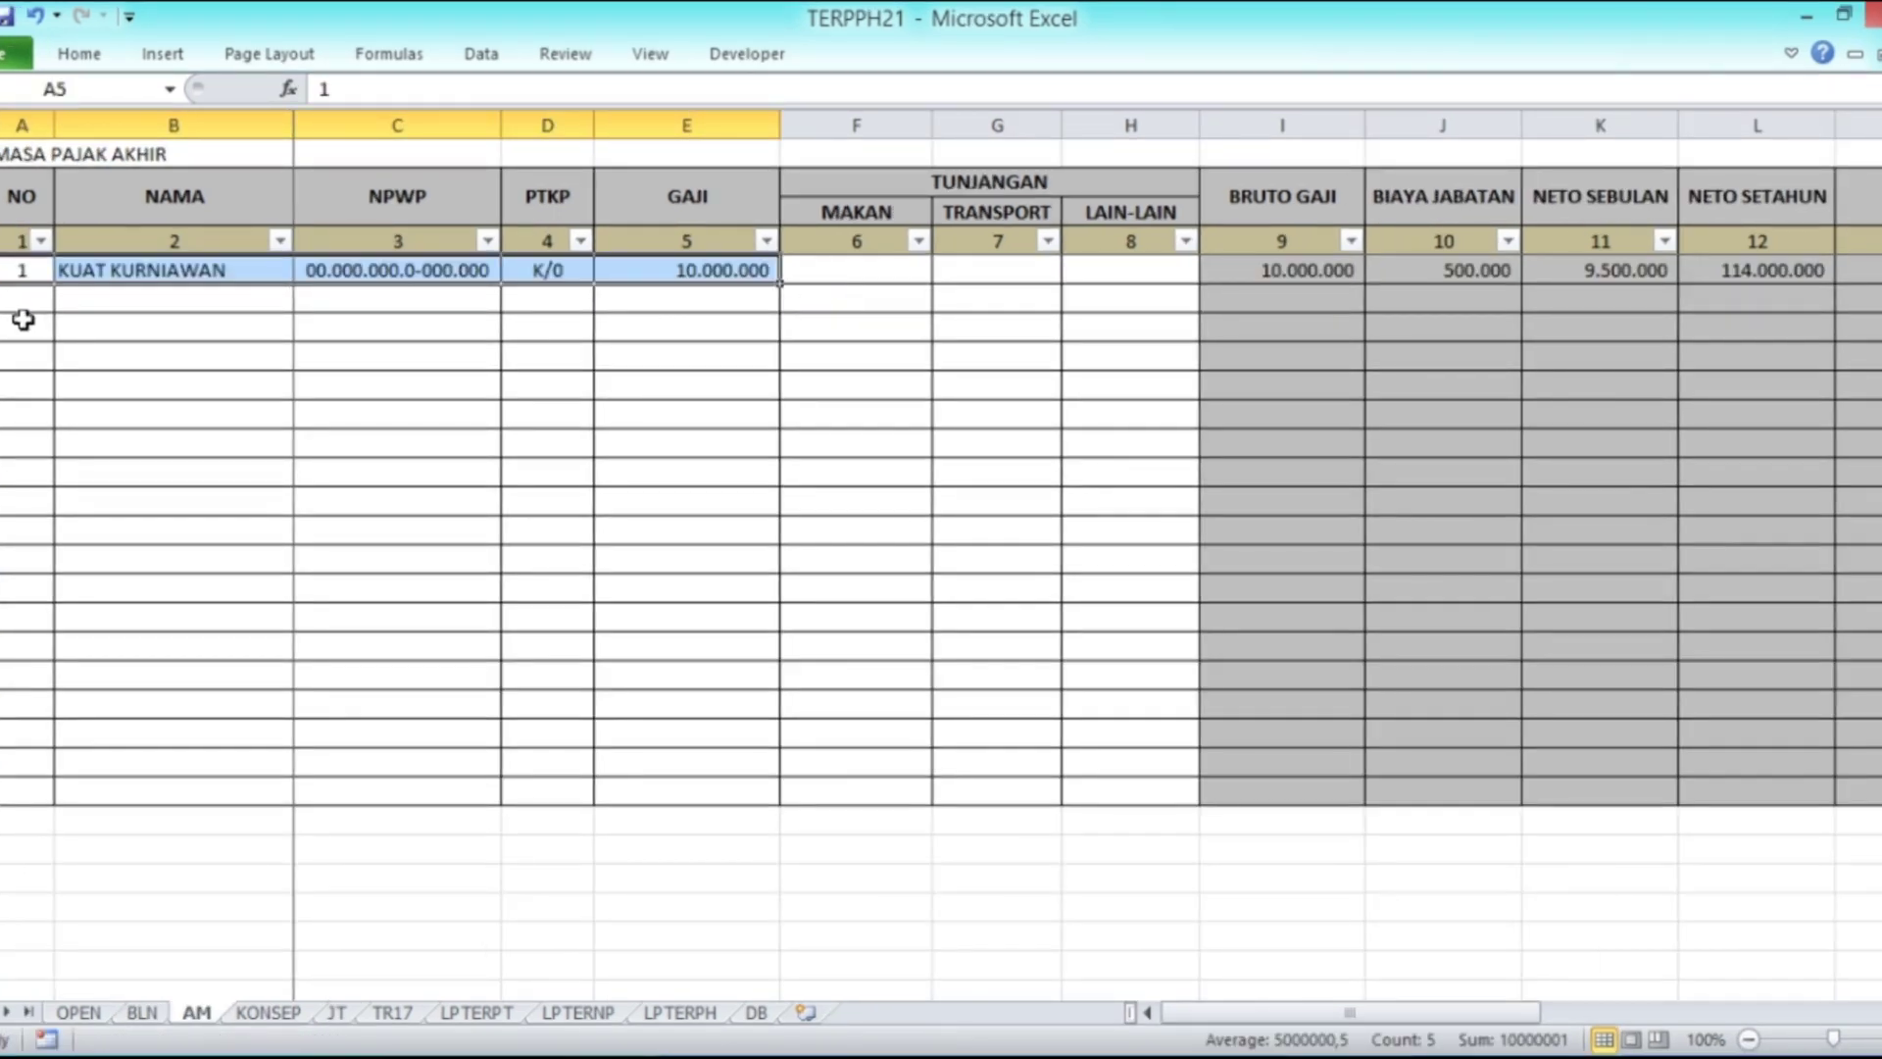
{"action": "key", "text": "Left"}
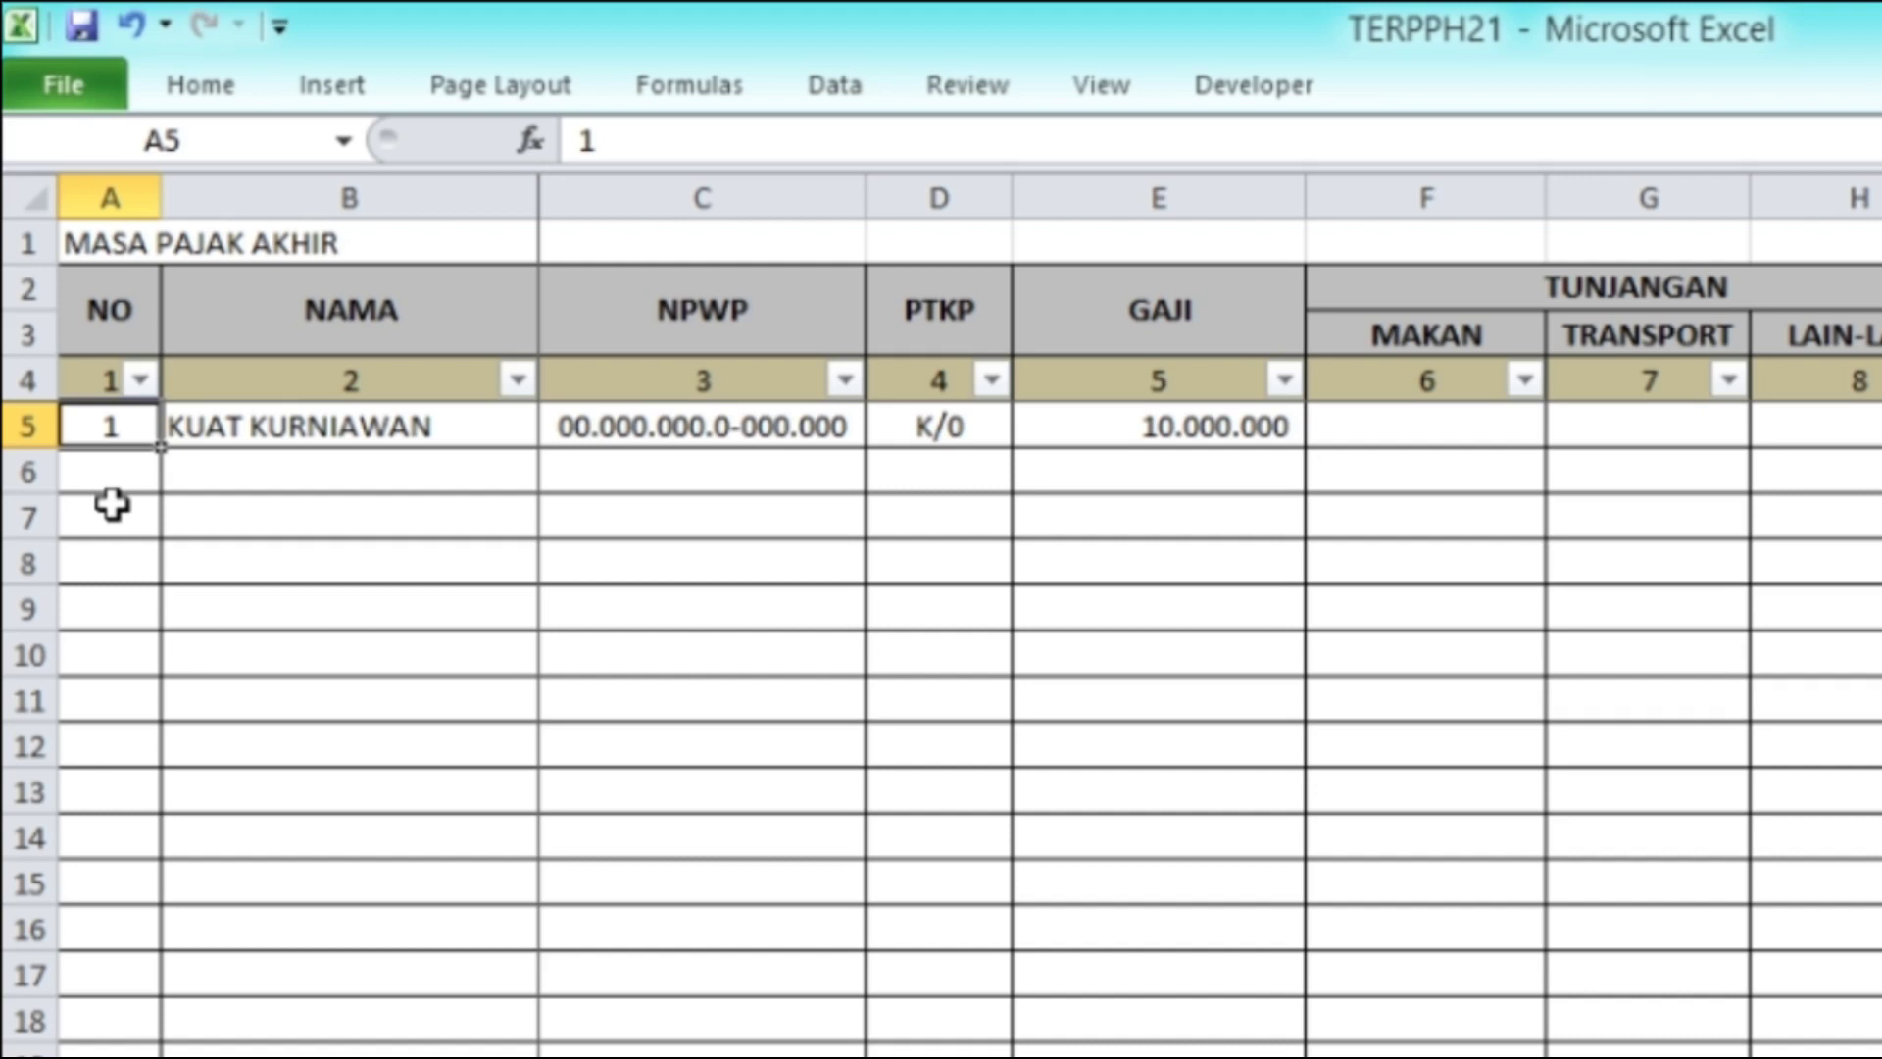
{"action": "key", "text": "Right"}
{"action": "key", "text": "Right"}
{"action": "key", "text": "Right"}
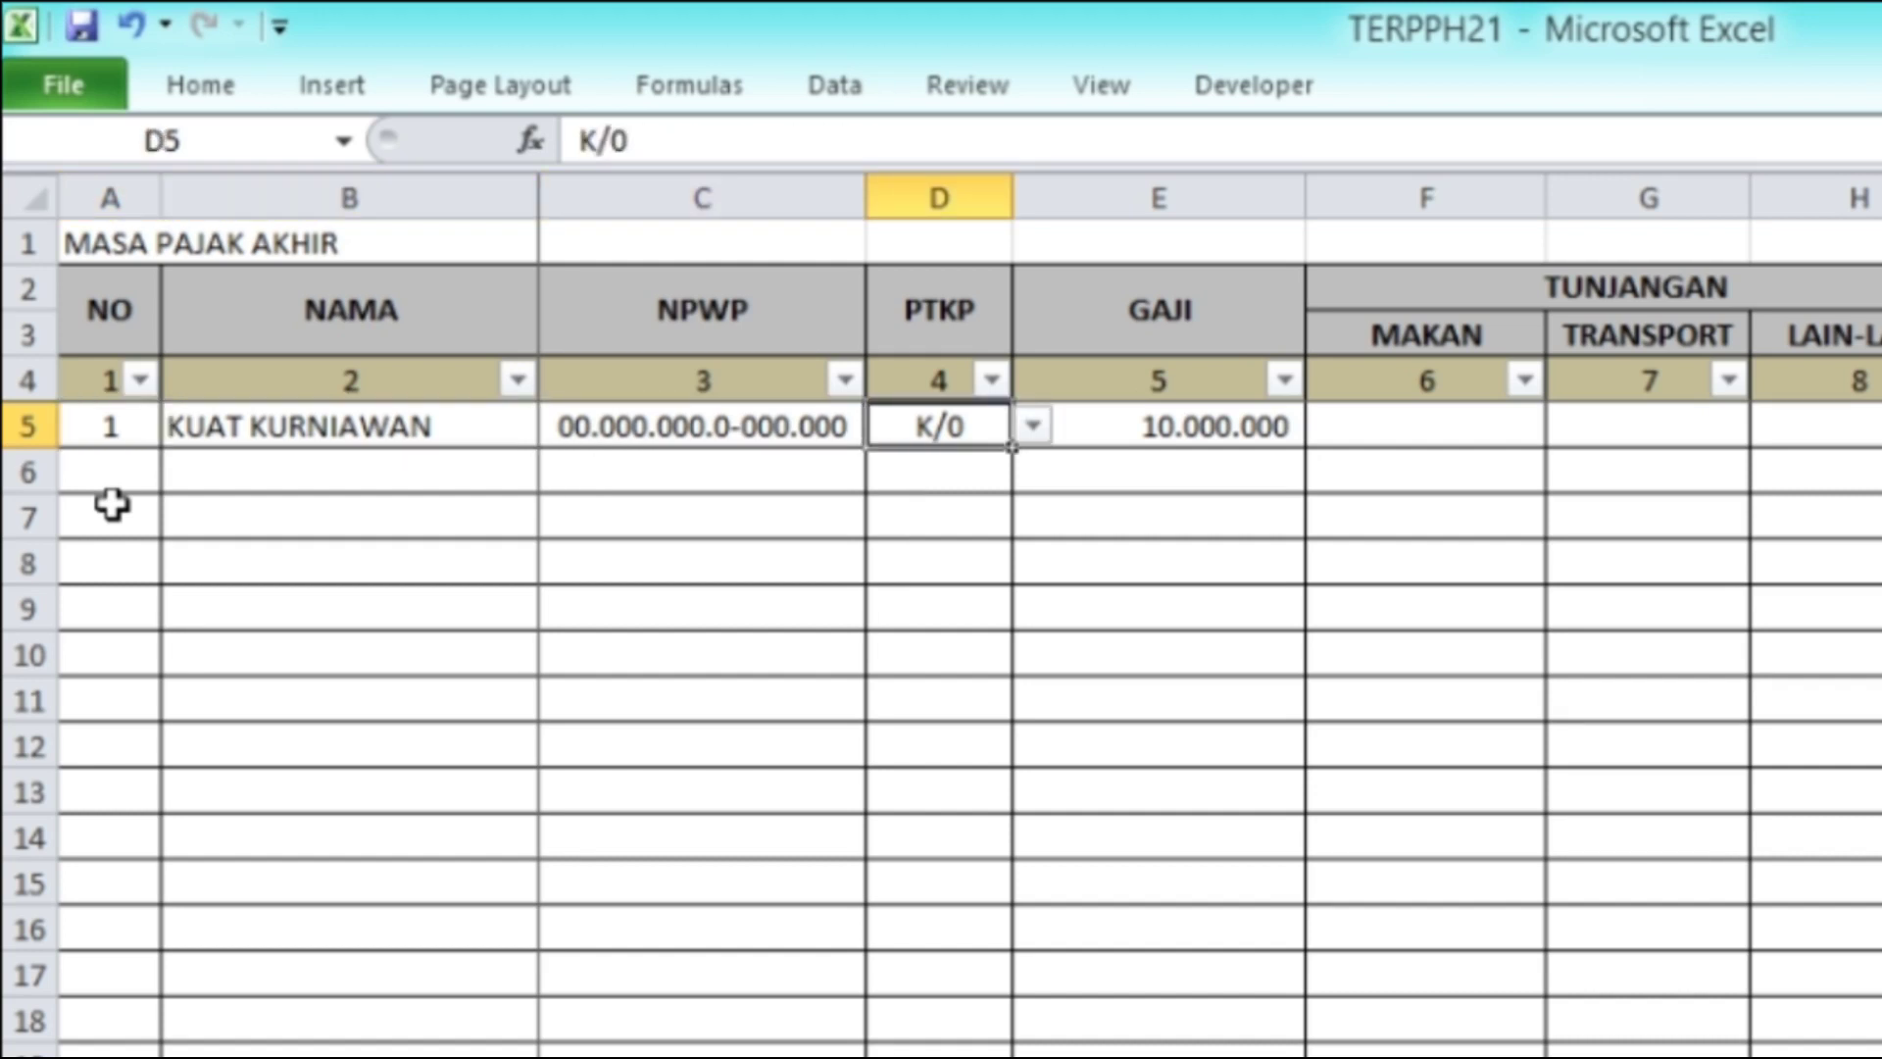
{"action": "key", "text": "Right"}
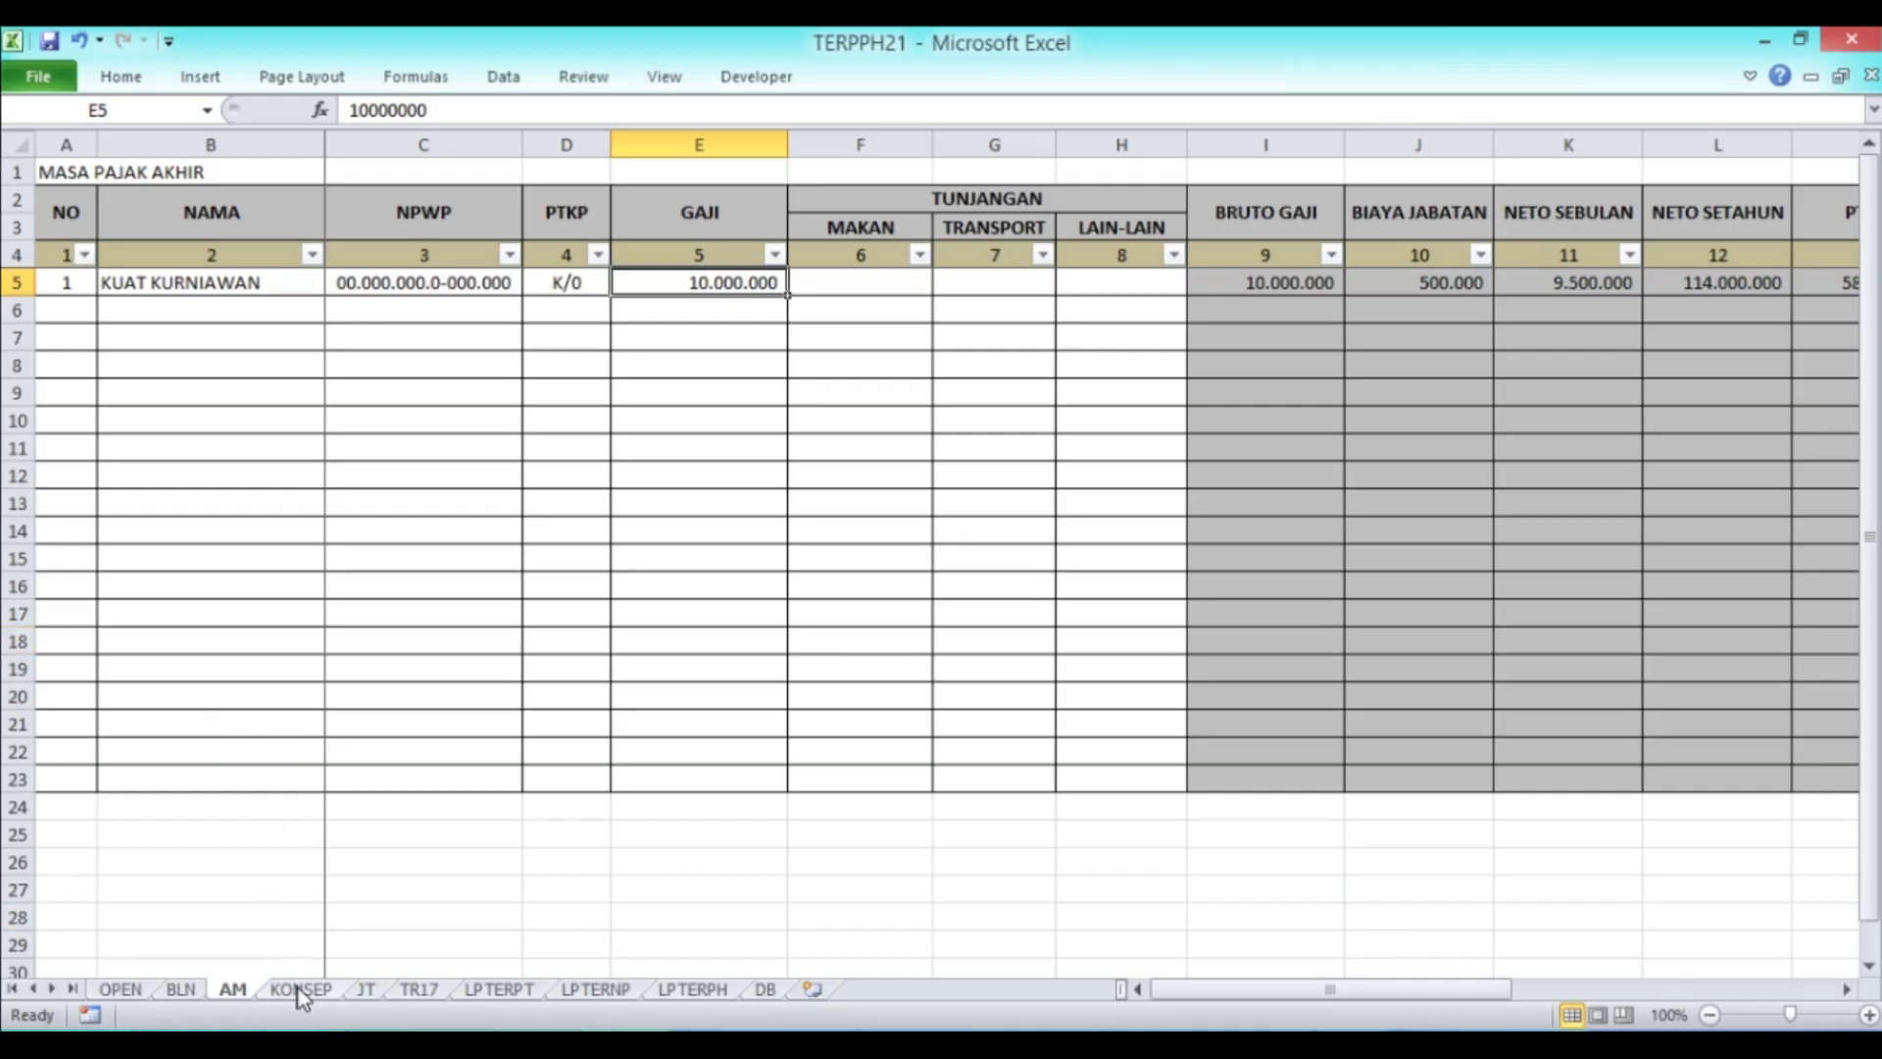
Step: Review the KONSEP sheet's monthly gross-times-TER and final-period calculation descriptions
{"action": "left_click", "coordinate": [301, 990]}
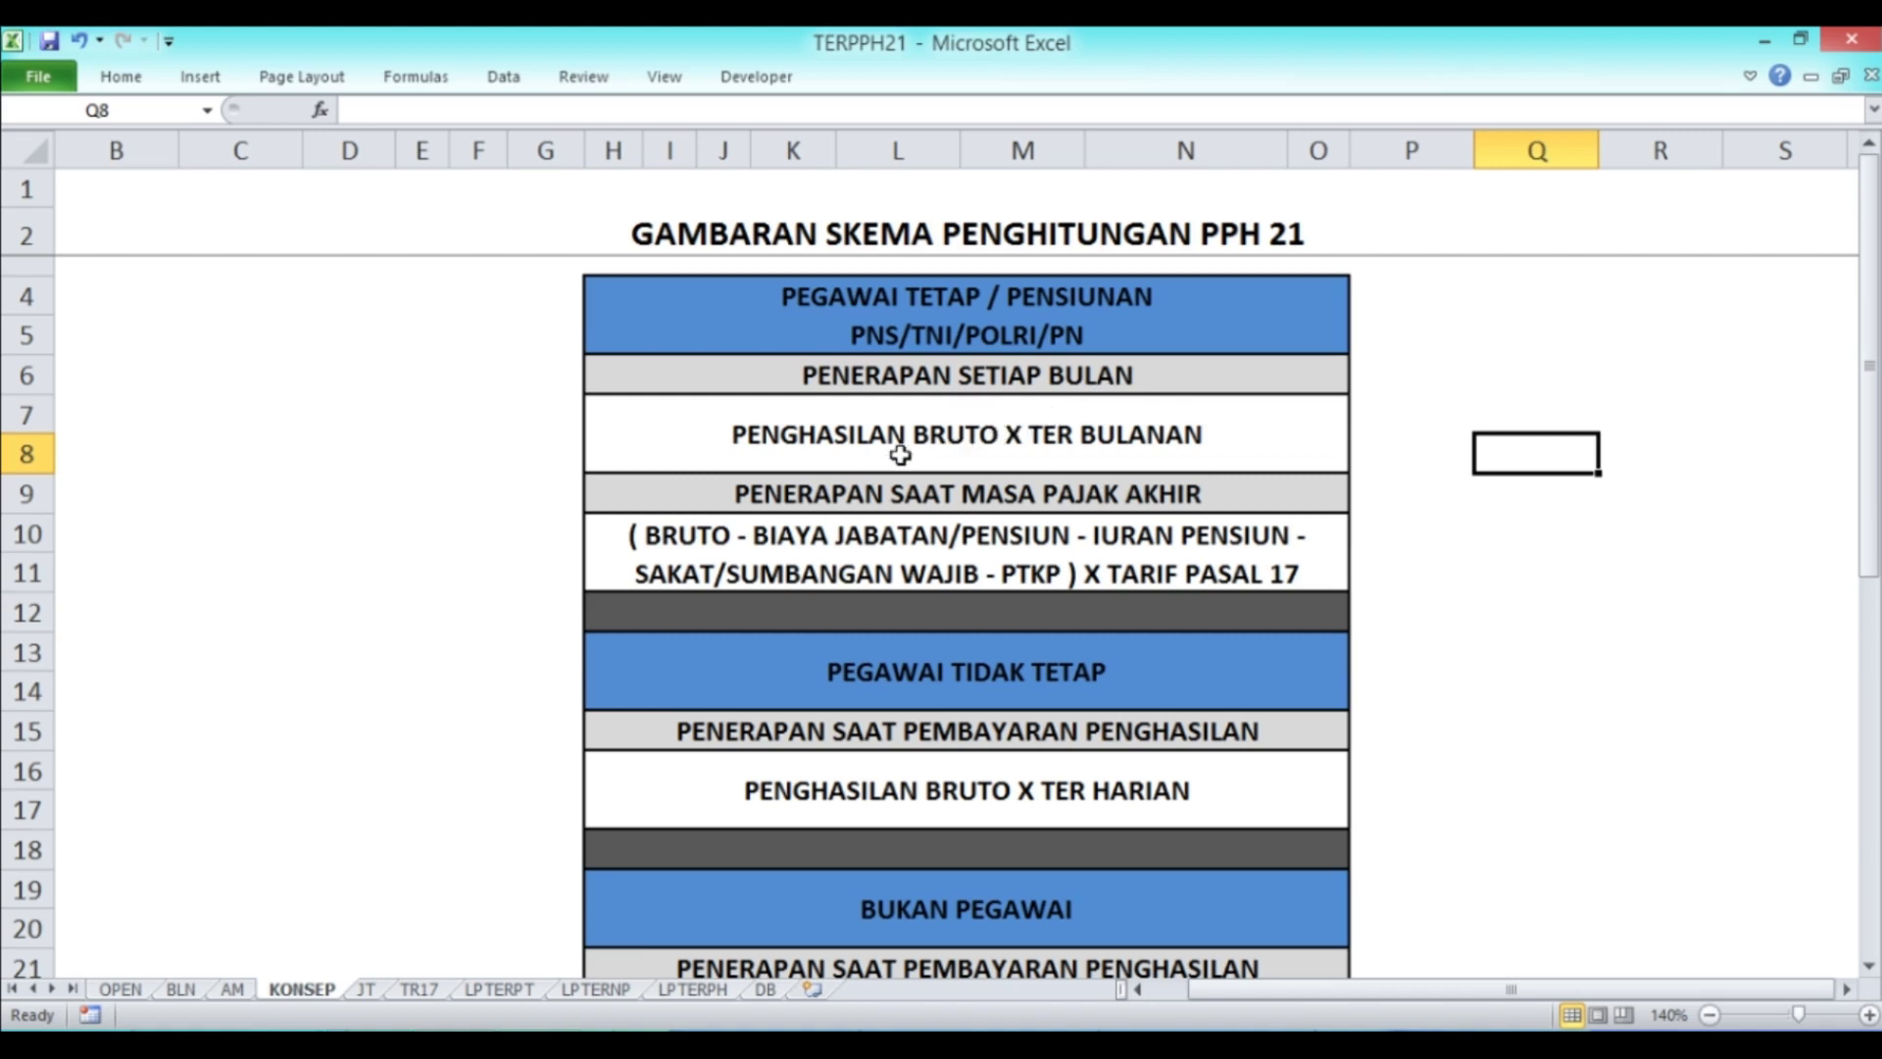
{"action": "left_click", "coordinate": [1102, 444]}
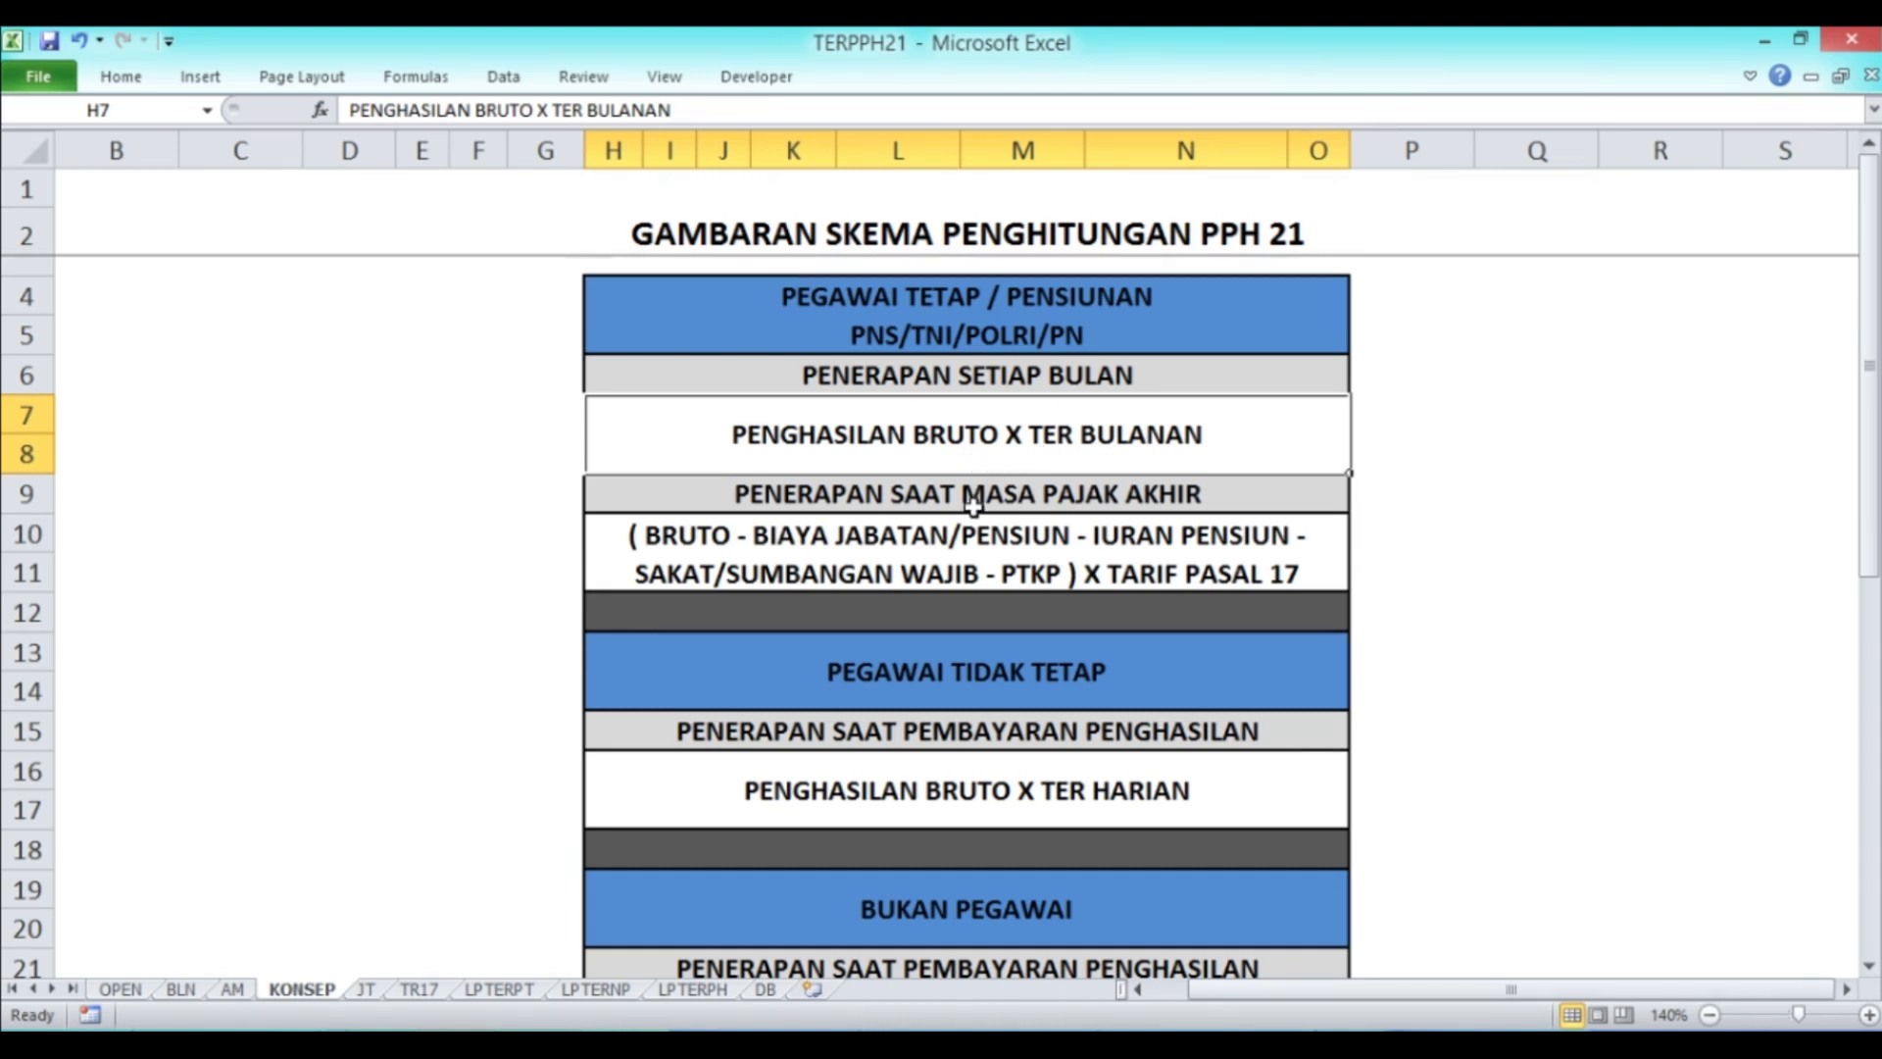
{"action": "left_click", "coordinate": [994, 552]}
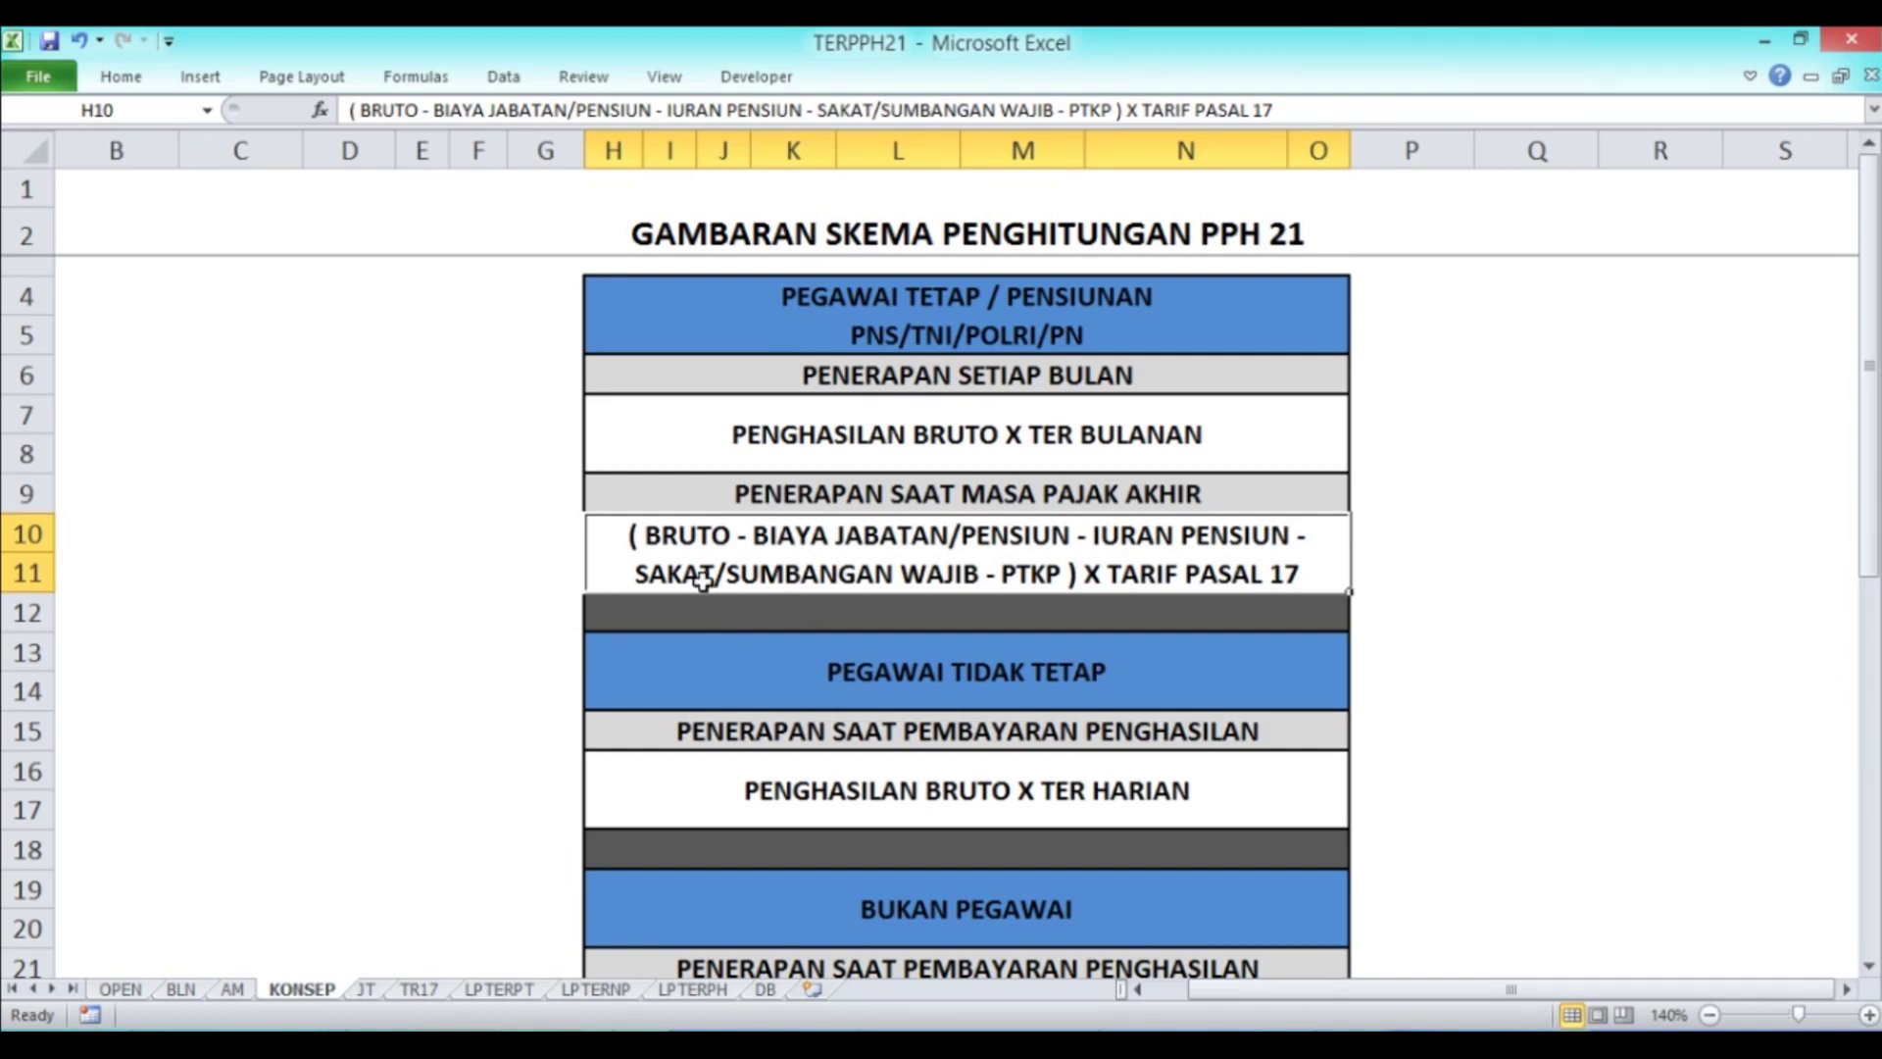
Step: Correct the misspelled SAKAT to ZAKAT in the final-period description text
{"action": "left_click", "coordinate": [828, 110]}
{"action": "key", "text": "BackSpace"}
{"action": "type", "text": "Z"}
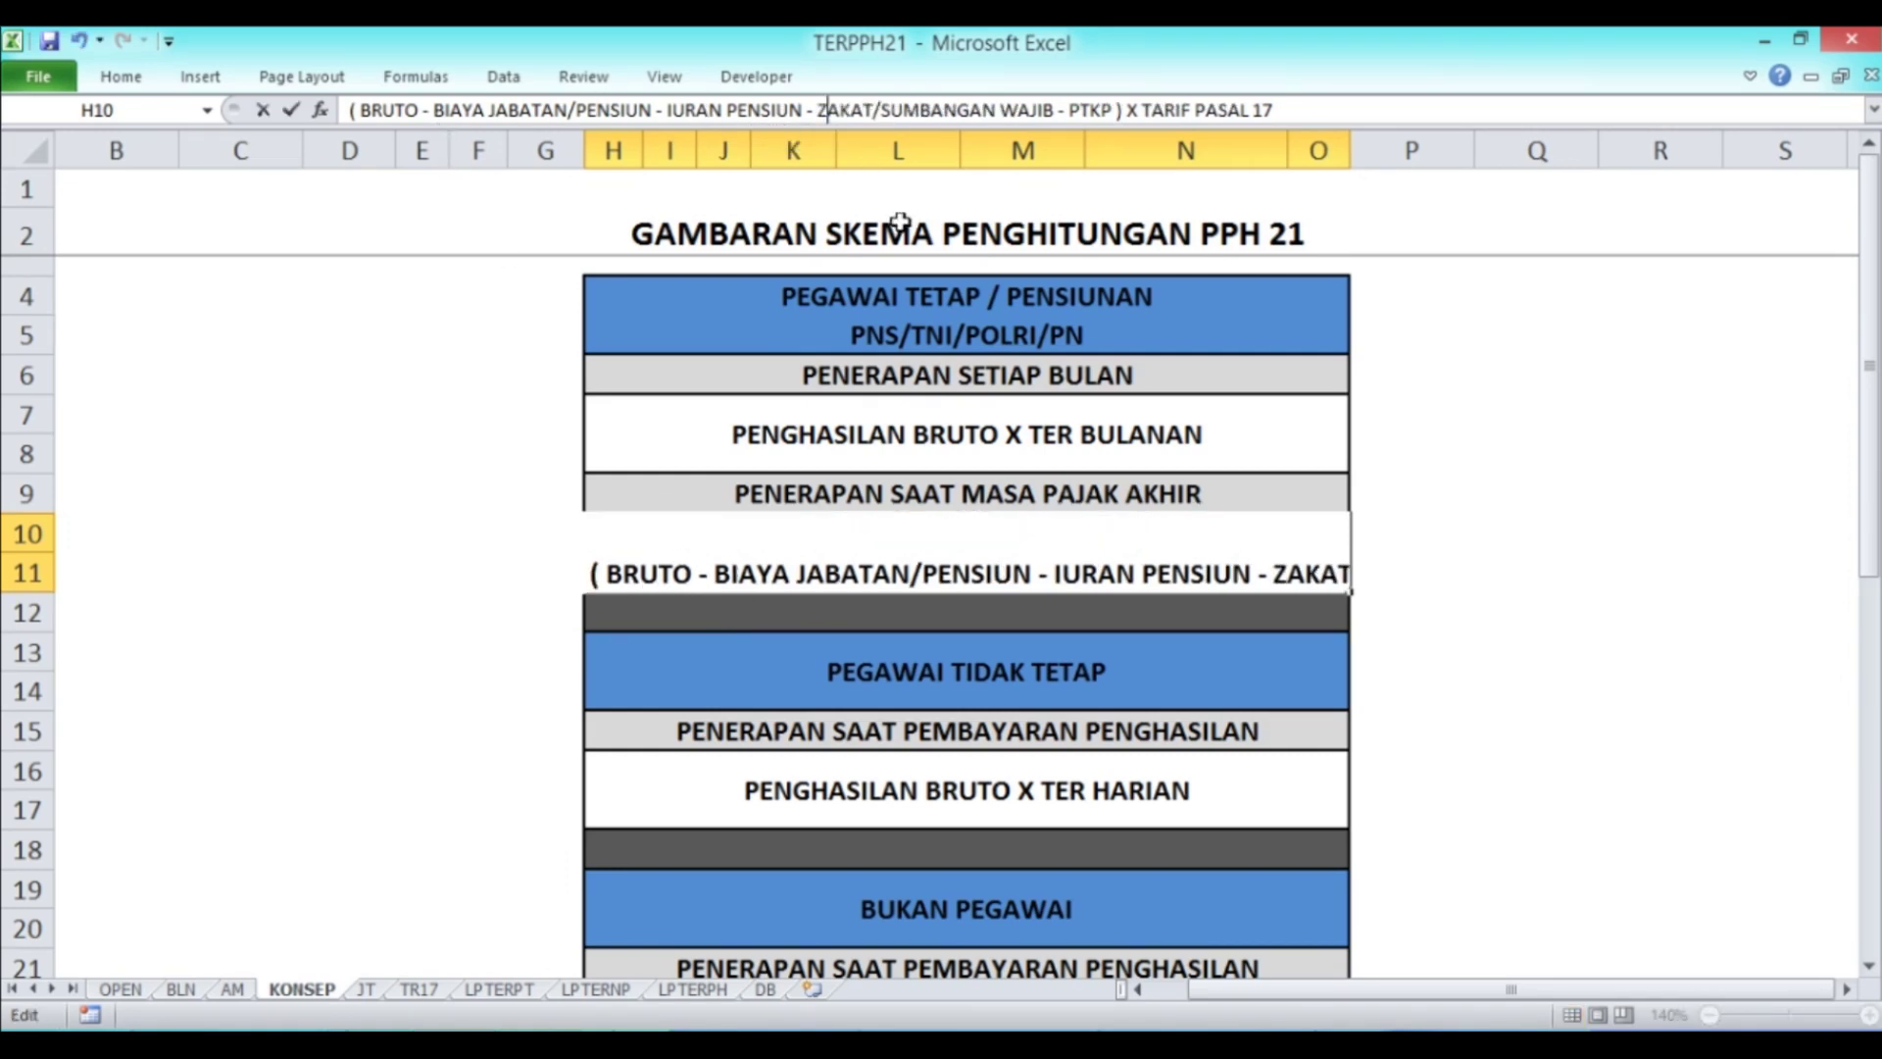
{"action": "key", "text": "Return"}
{"action": "key", "text": "Up"}
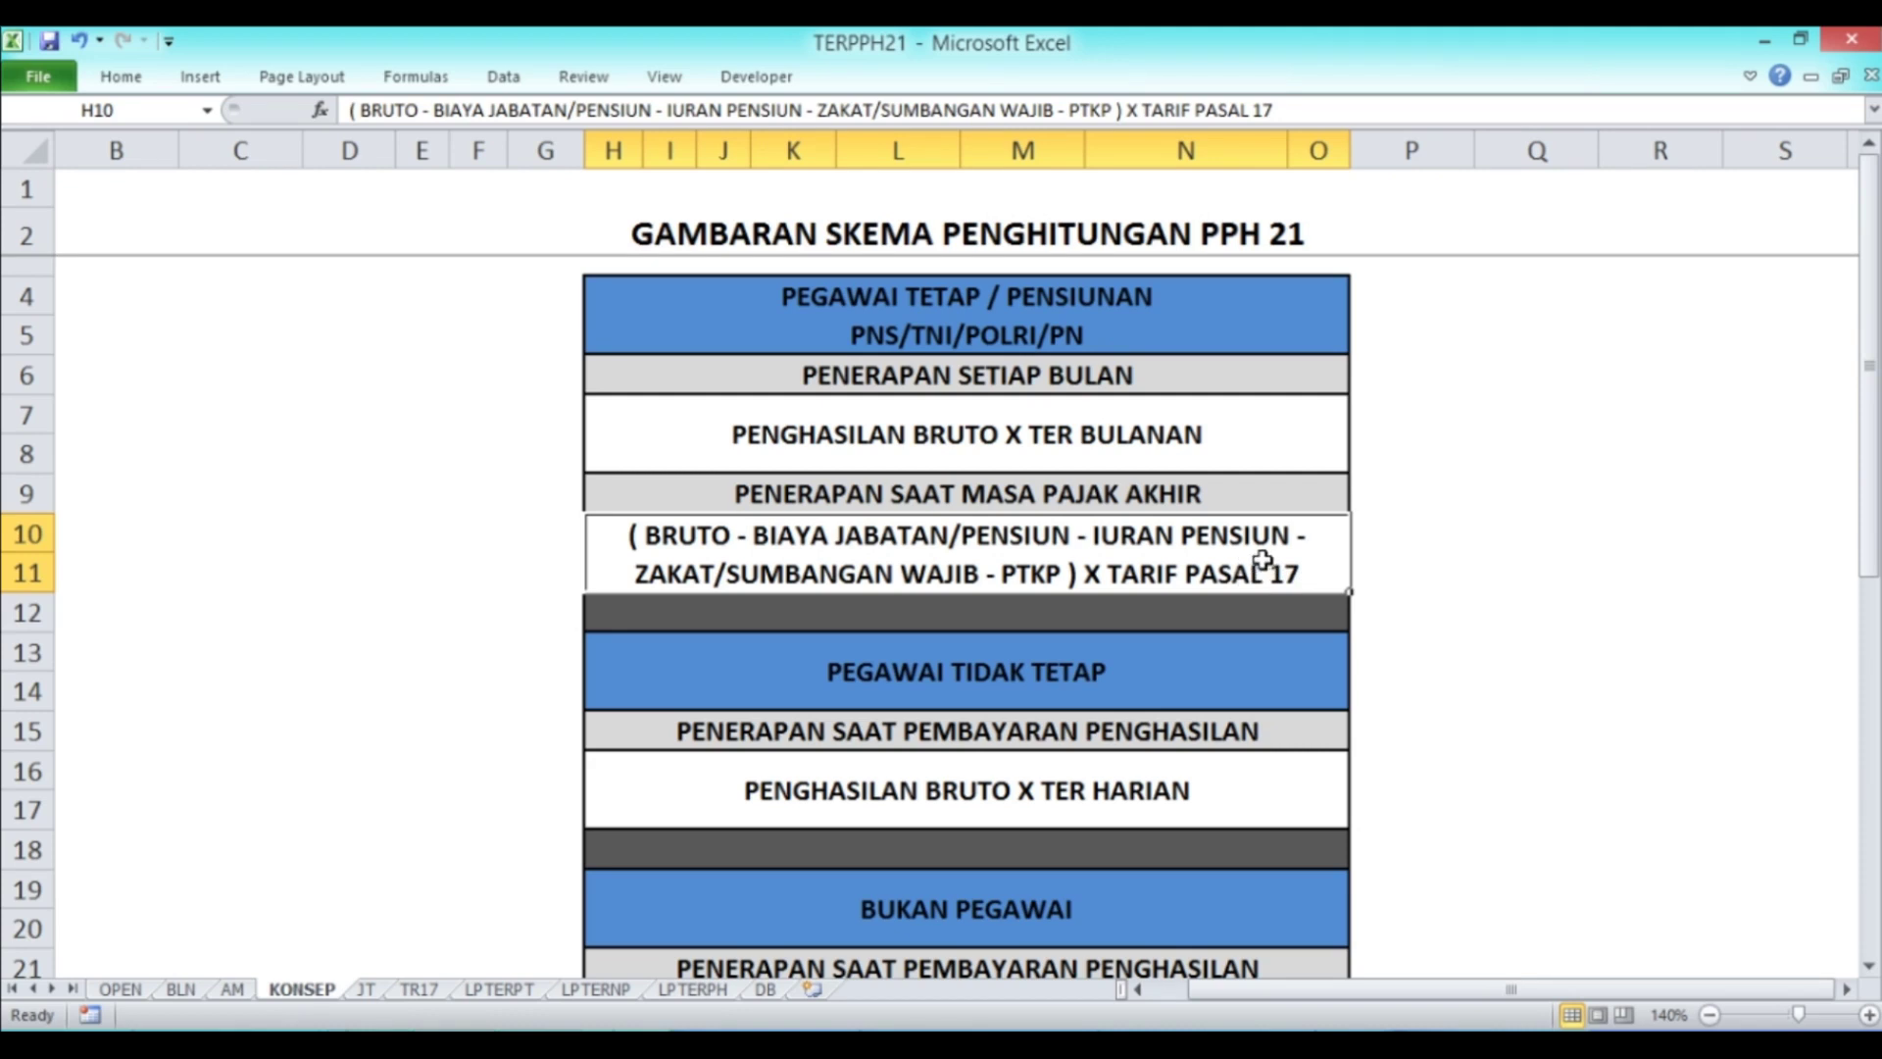
Step: Review the TARIF PASAL 17 bracket rates on the TR17 sheet, then return to AM
{"action": "left_click", "coordinate": [418, 989]}
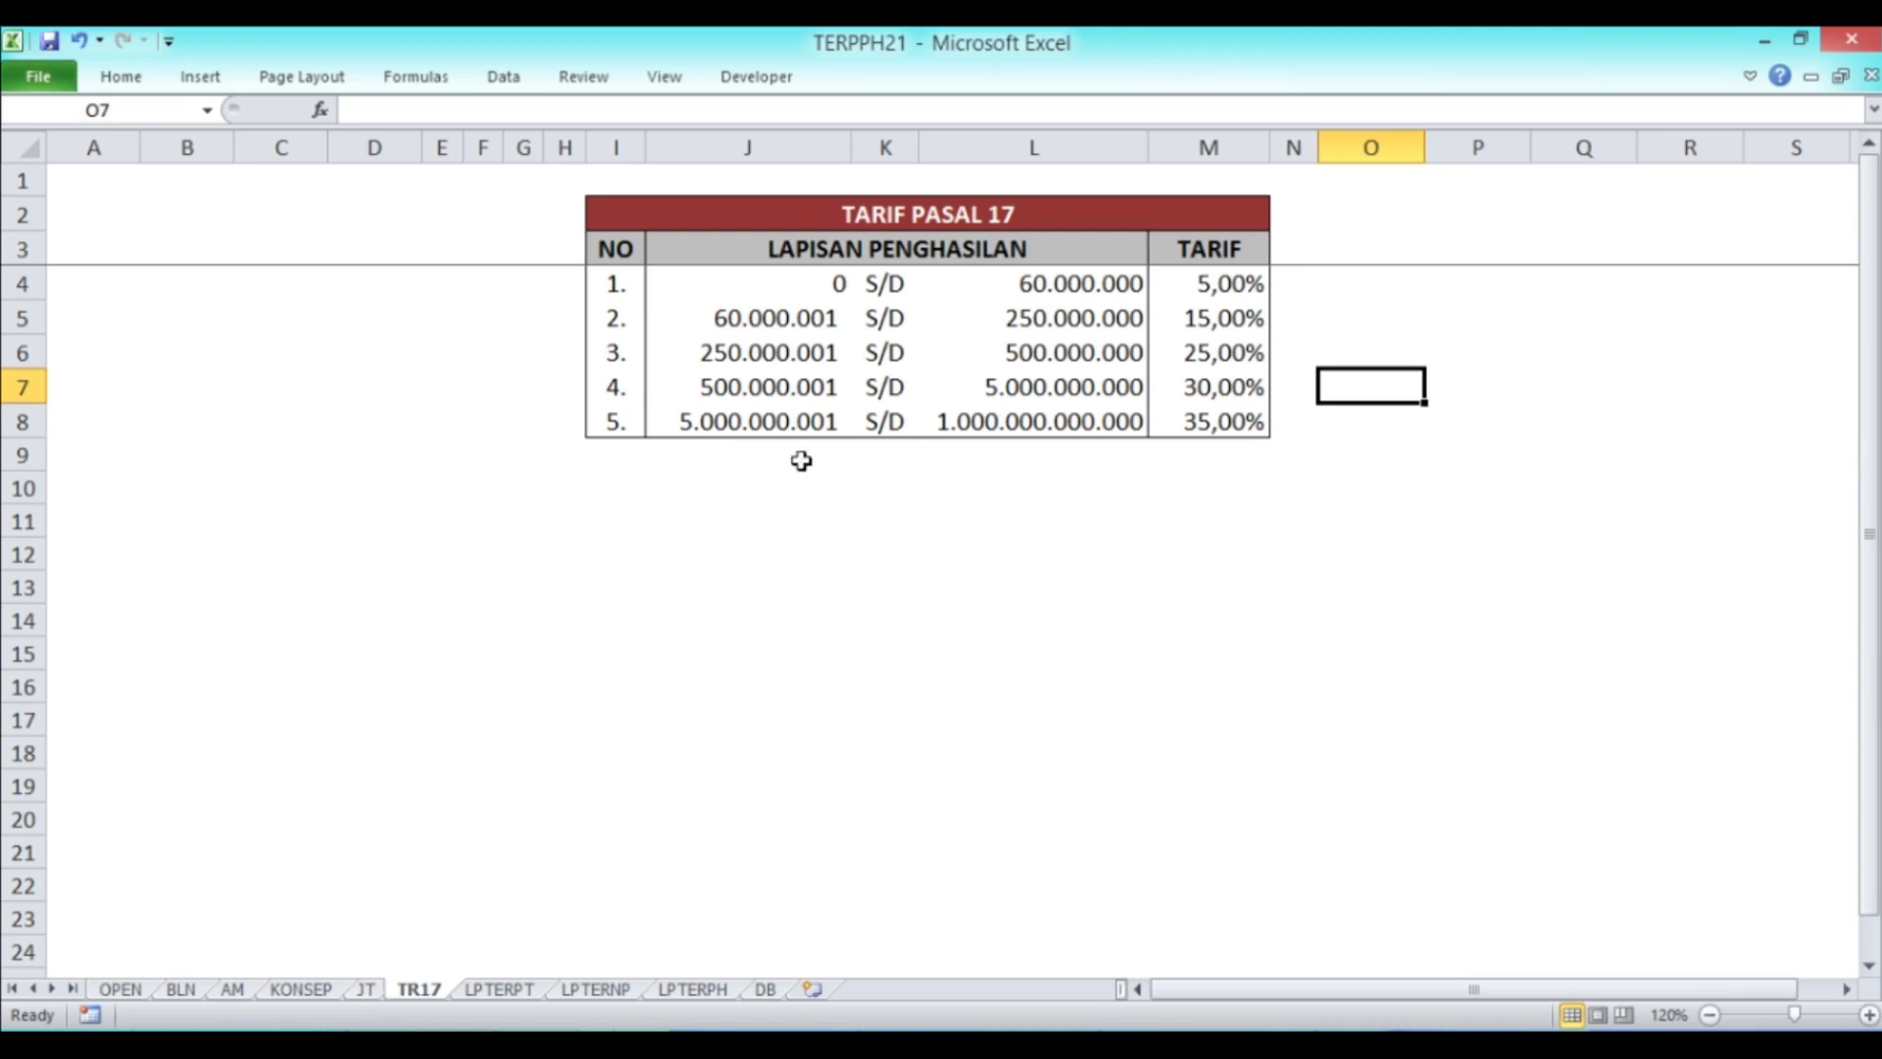
{"action": "left_click", "coordinate": [234, 991]}
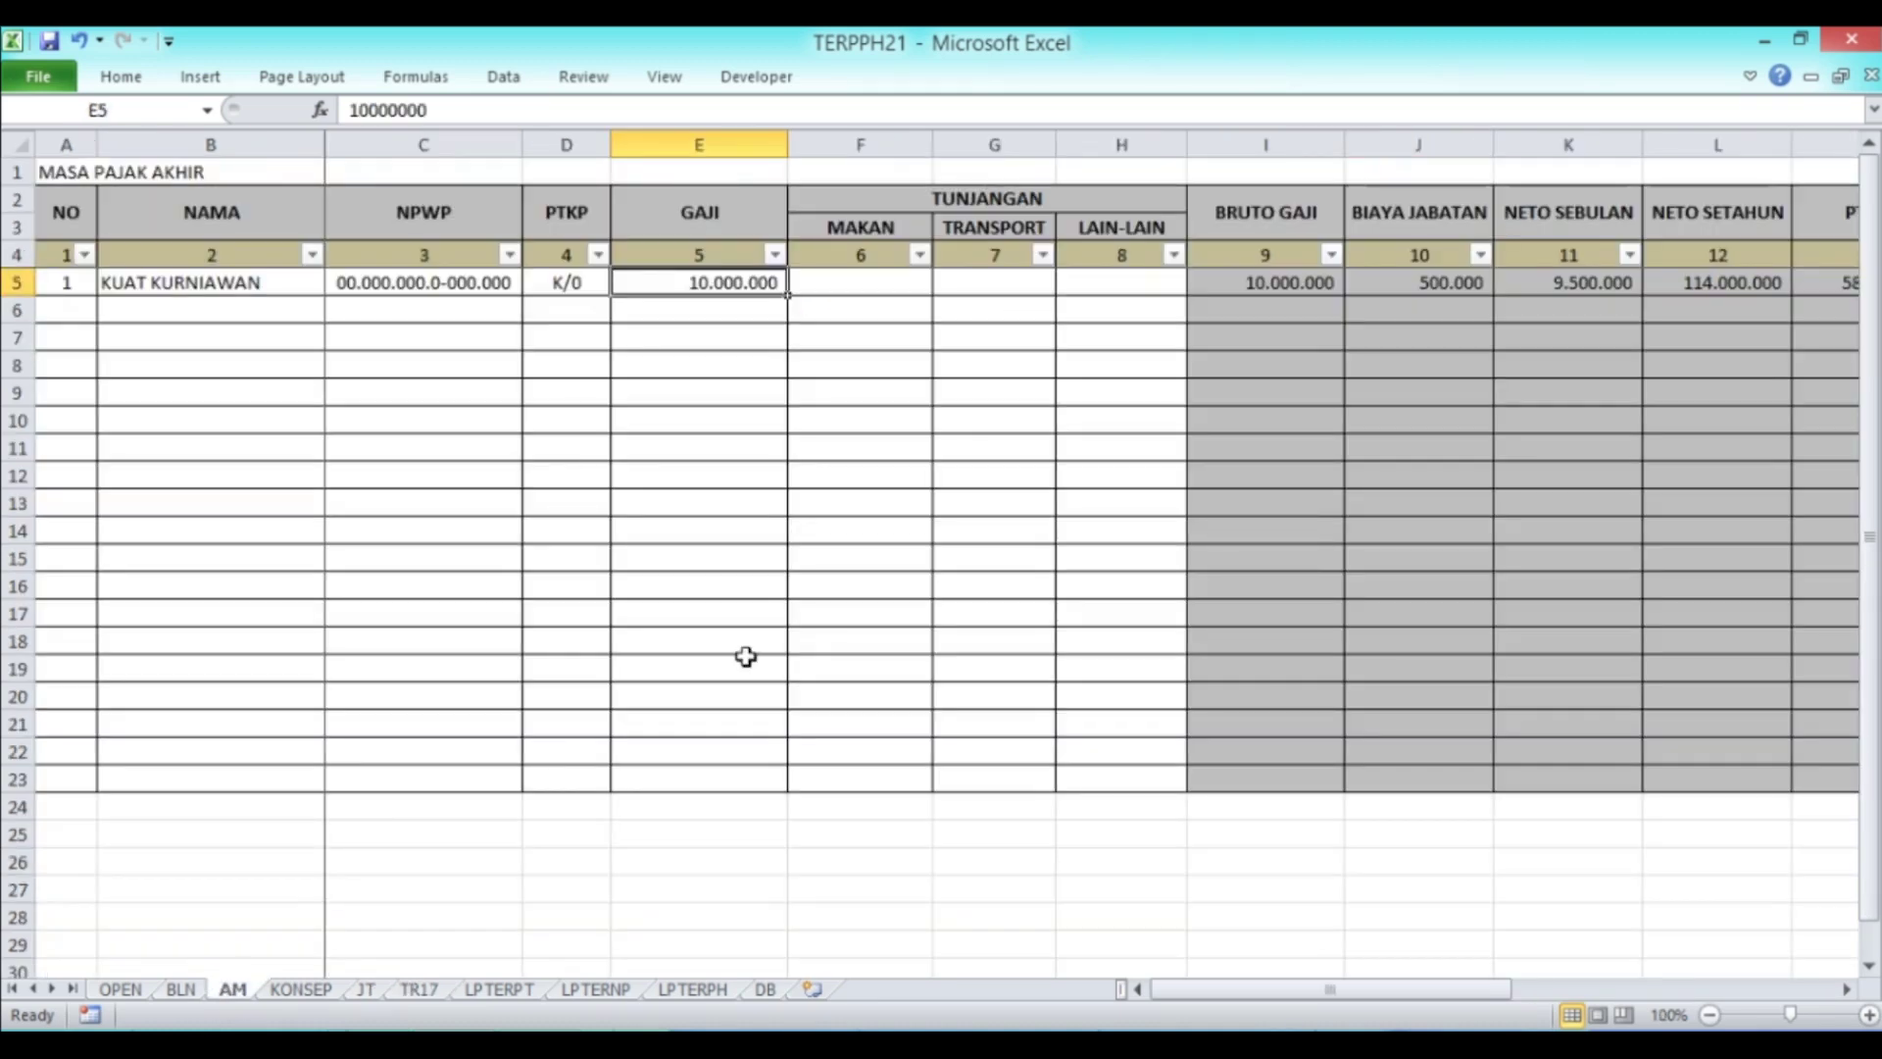
{"action": "key", "text": "Right"}
{"action": "key", "text": "Right"}
{"action": "key", "text": "Right"}
{"action": "key", "text": "Right"}
{"action": "key", "text": "Right"}
{"action": "key", "text": "Right"}
{"action": "key", "text": "Right"}
{"action": "key", "text": "Right"}
{"action": "key", "text": "Right"}
{"action": "key", "text": "Right"}
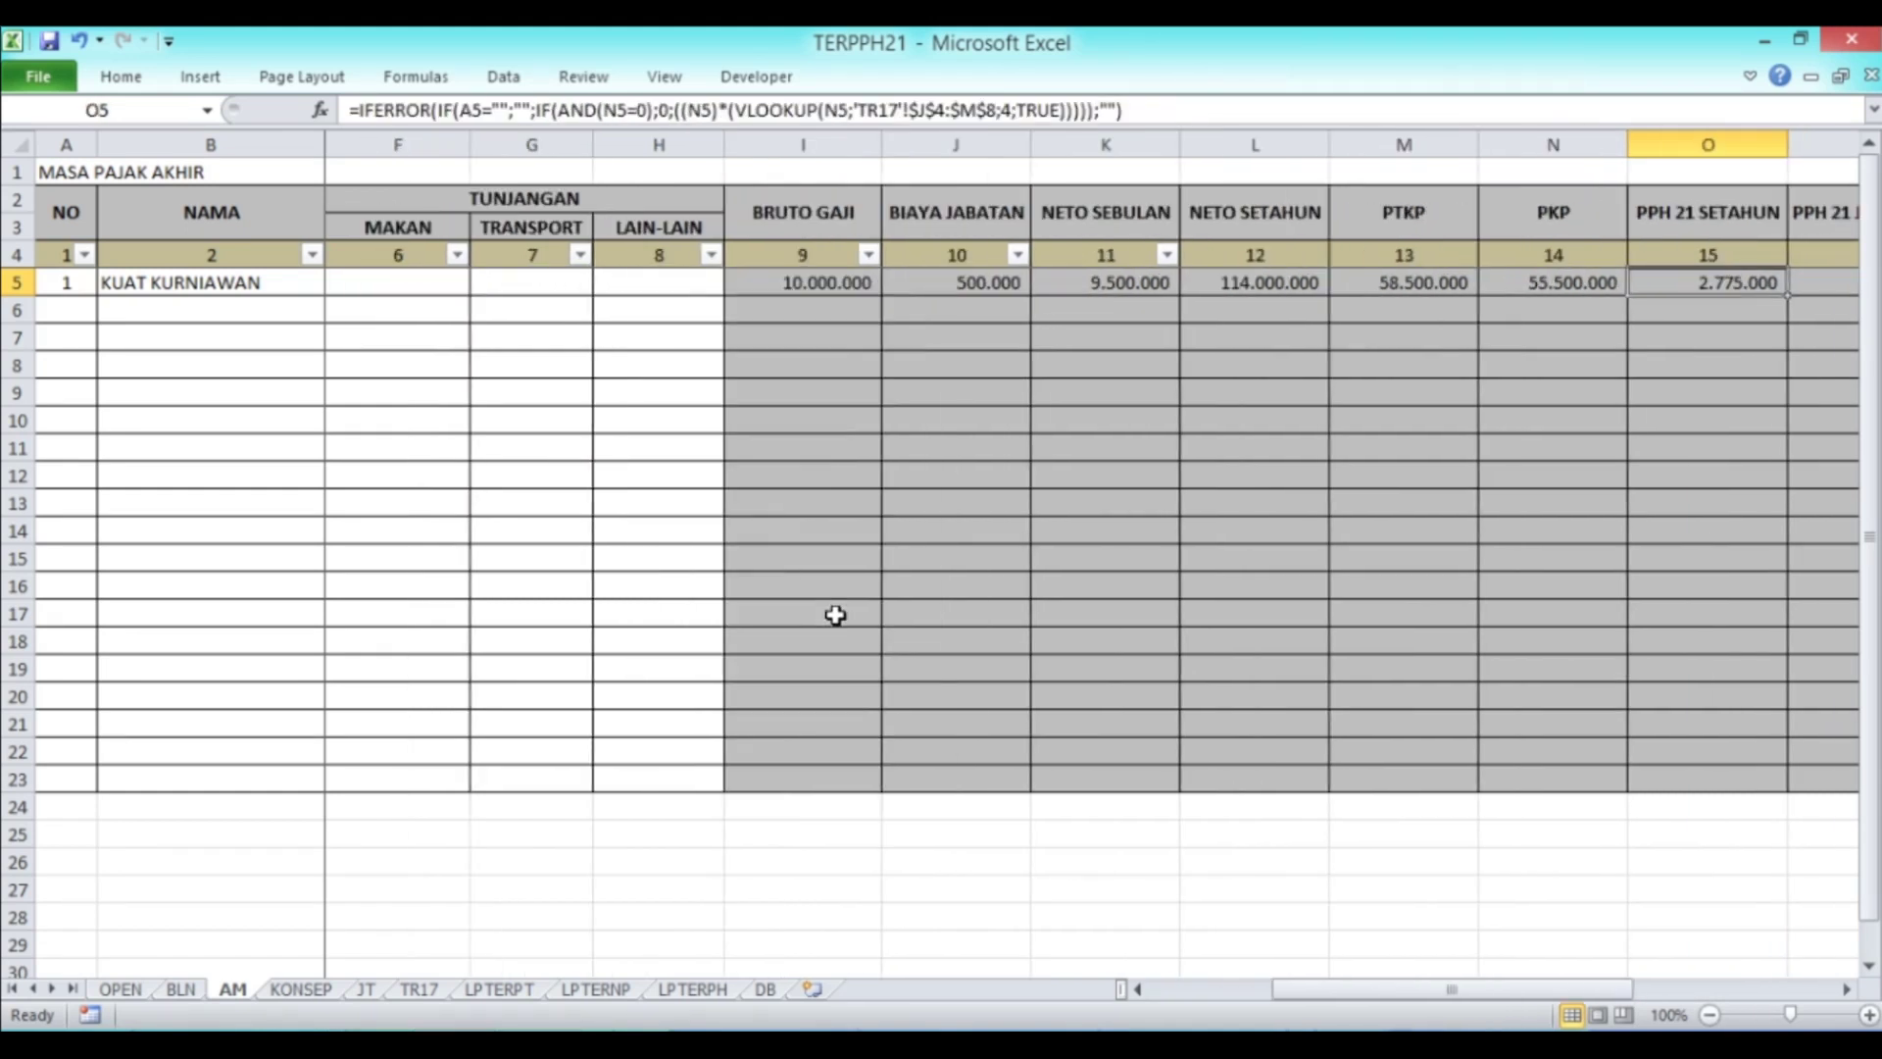
{"action": "key", "text": "Right"}
{"action": "key", "text": "Right"}
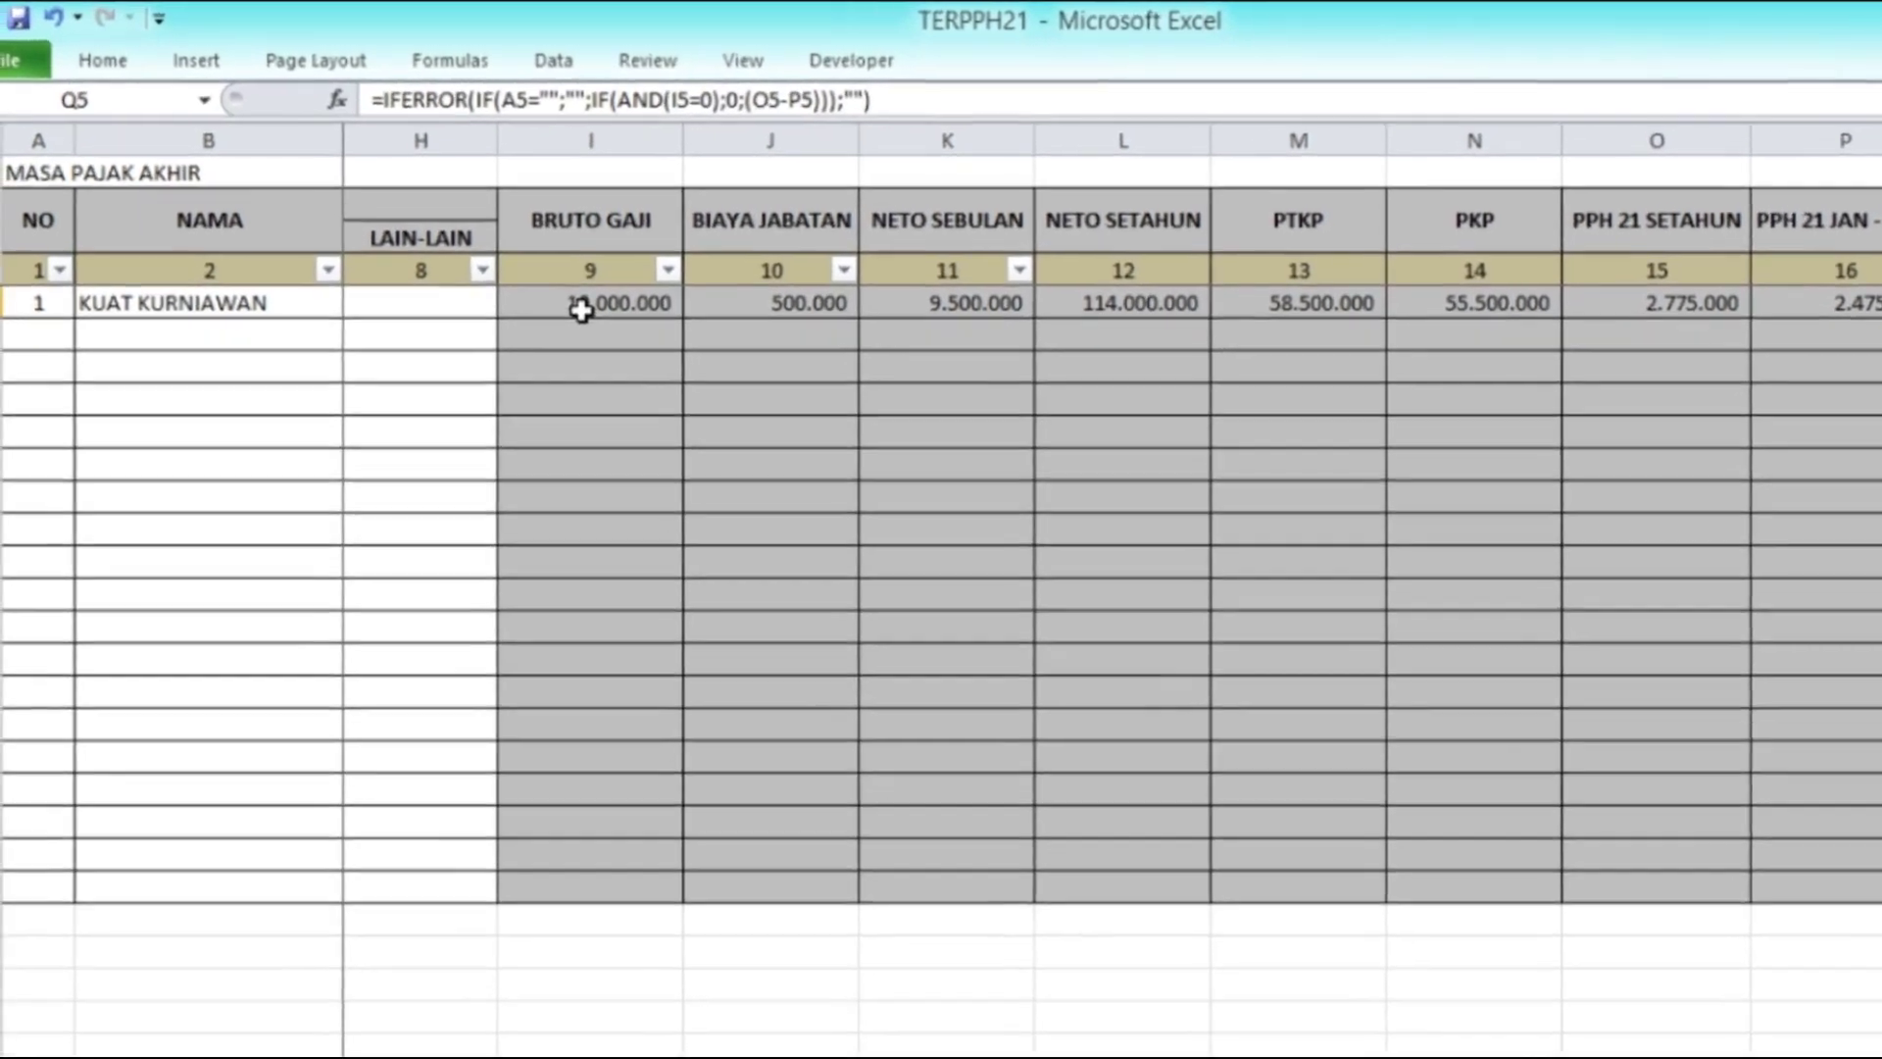
{"action": "left_click", "coordinate": [511, 273]}
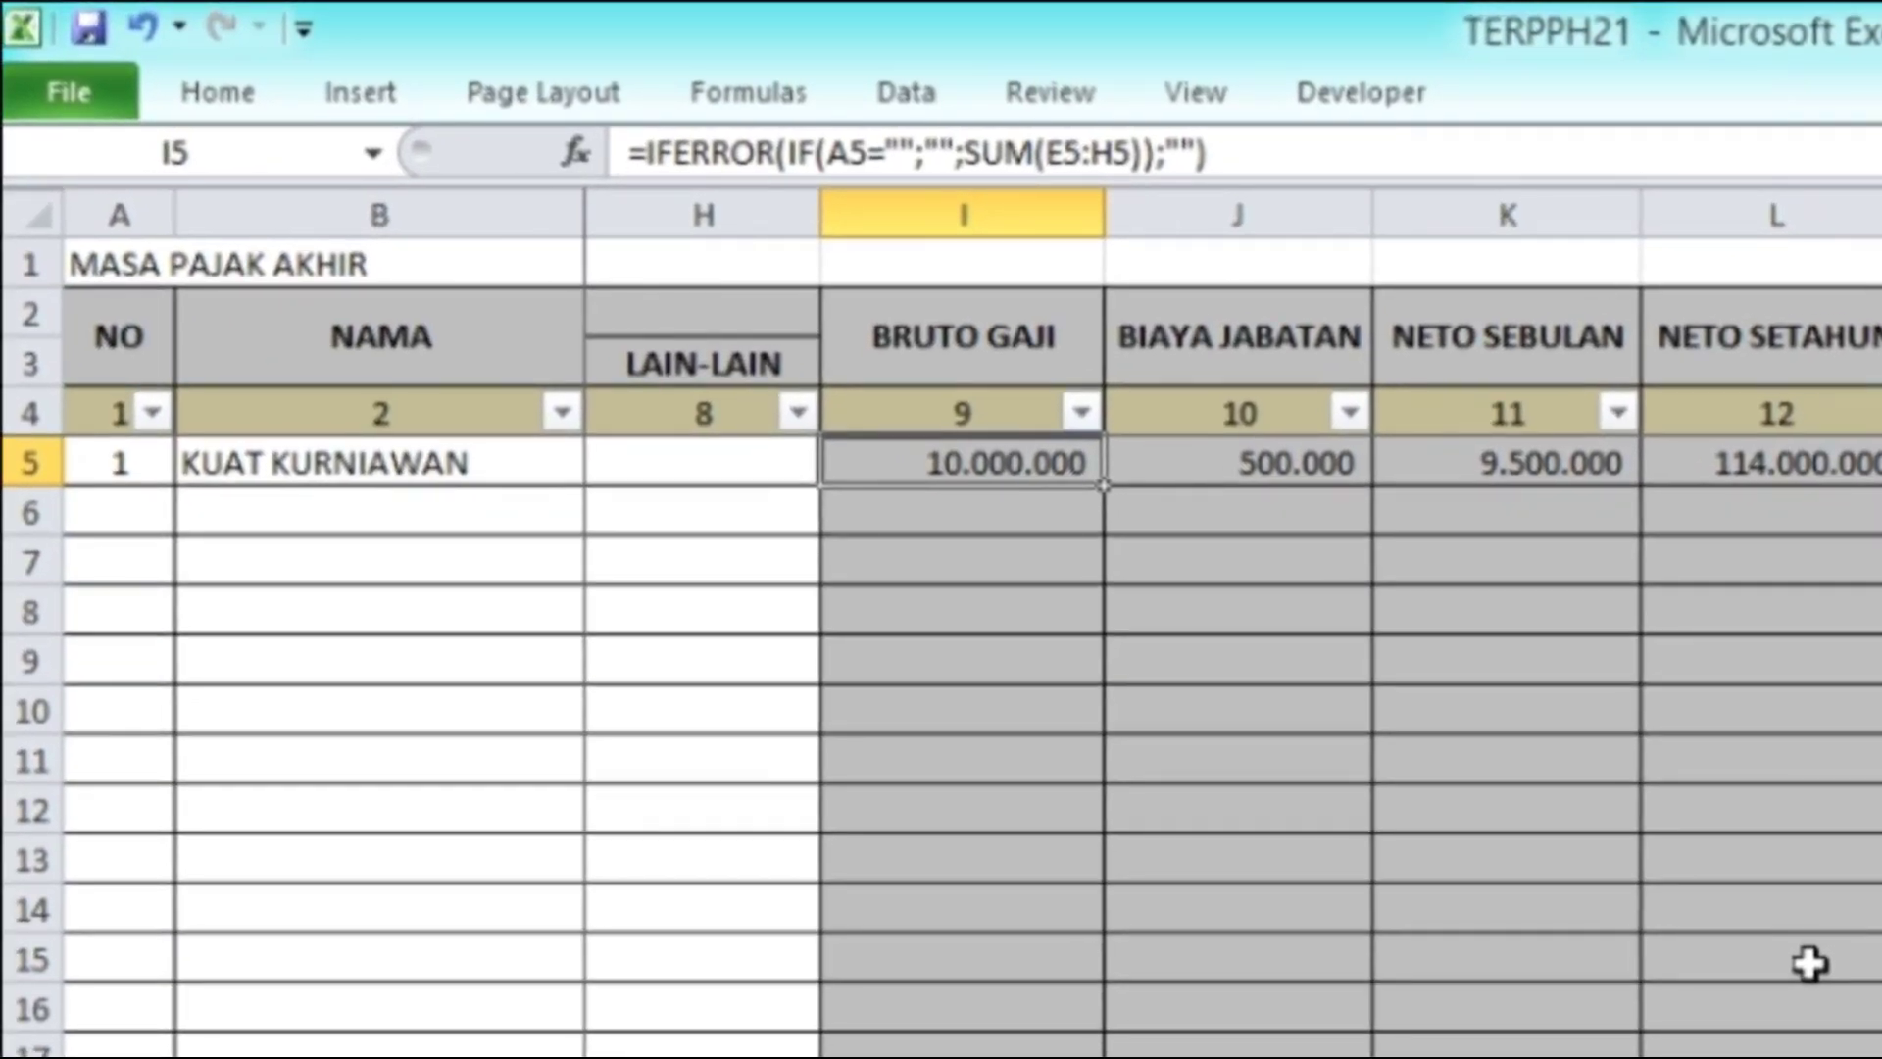
{"action": "key", "text": "Right"}
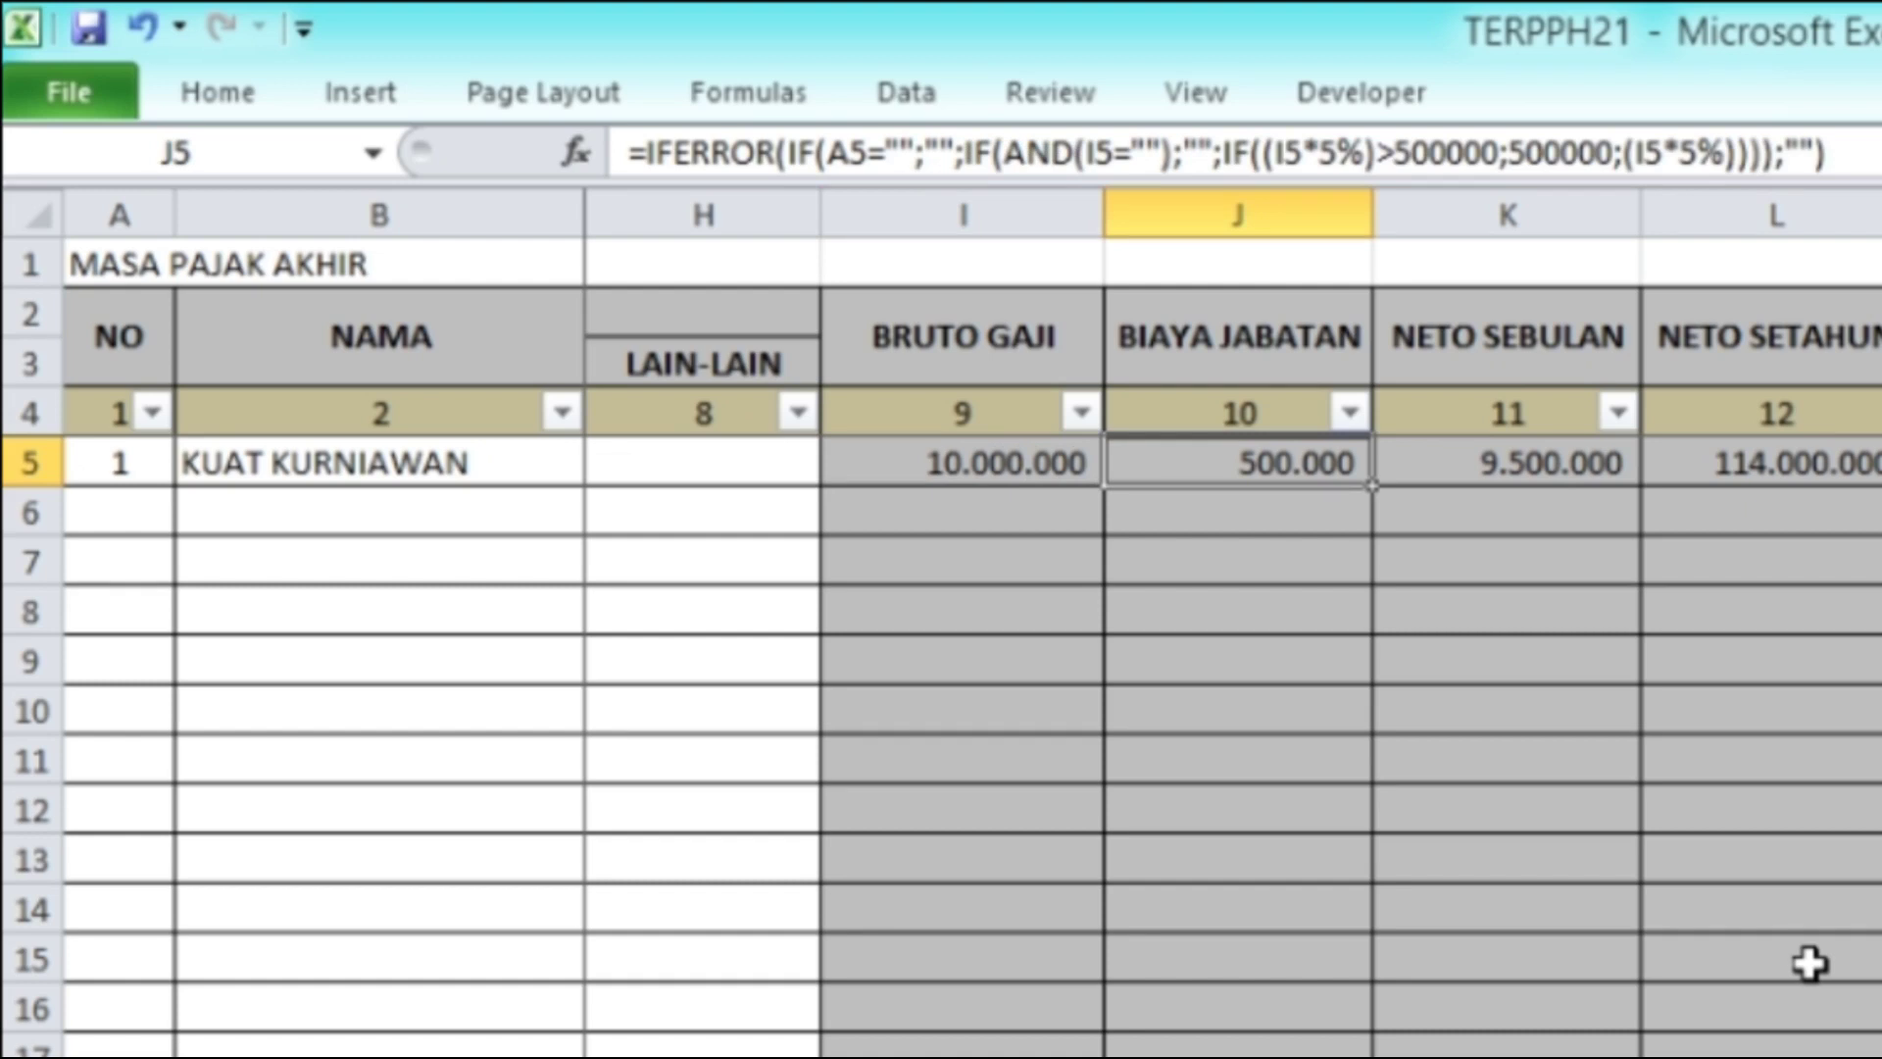
{"action": "key", "text": "Right"}
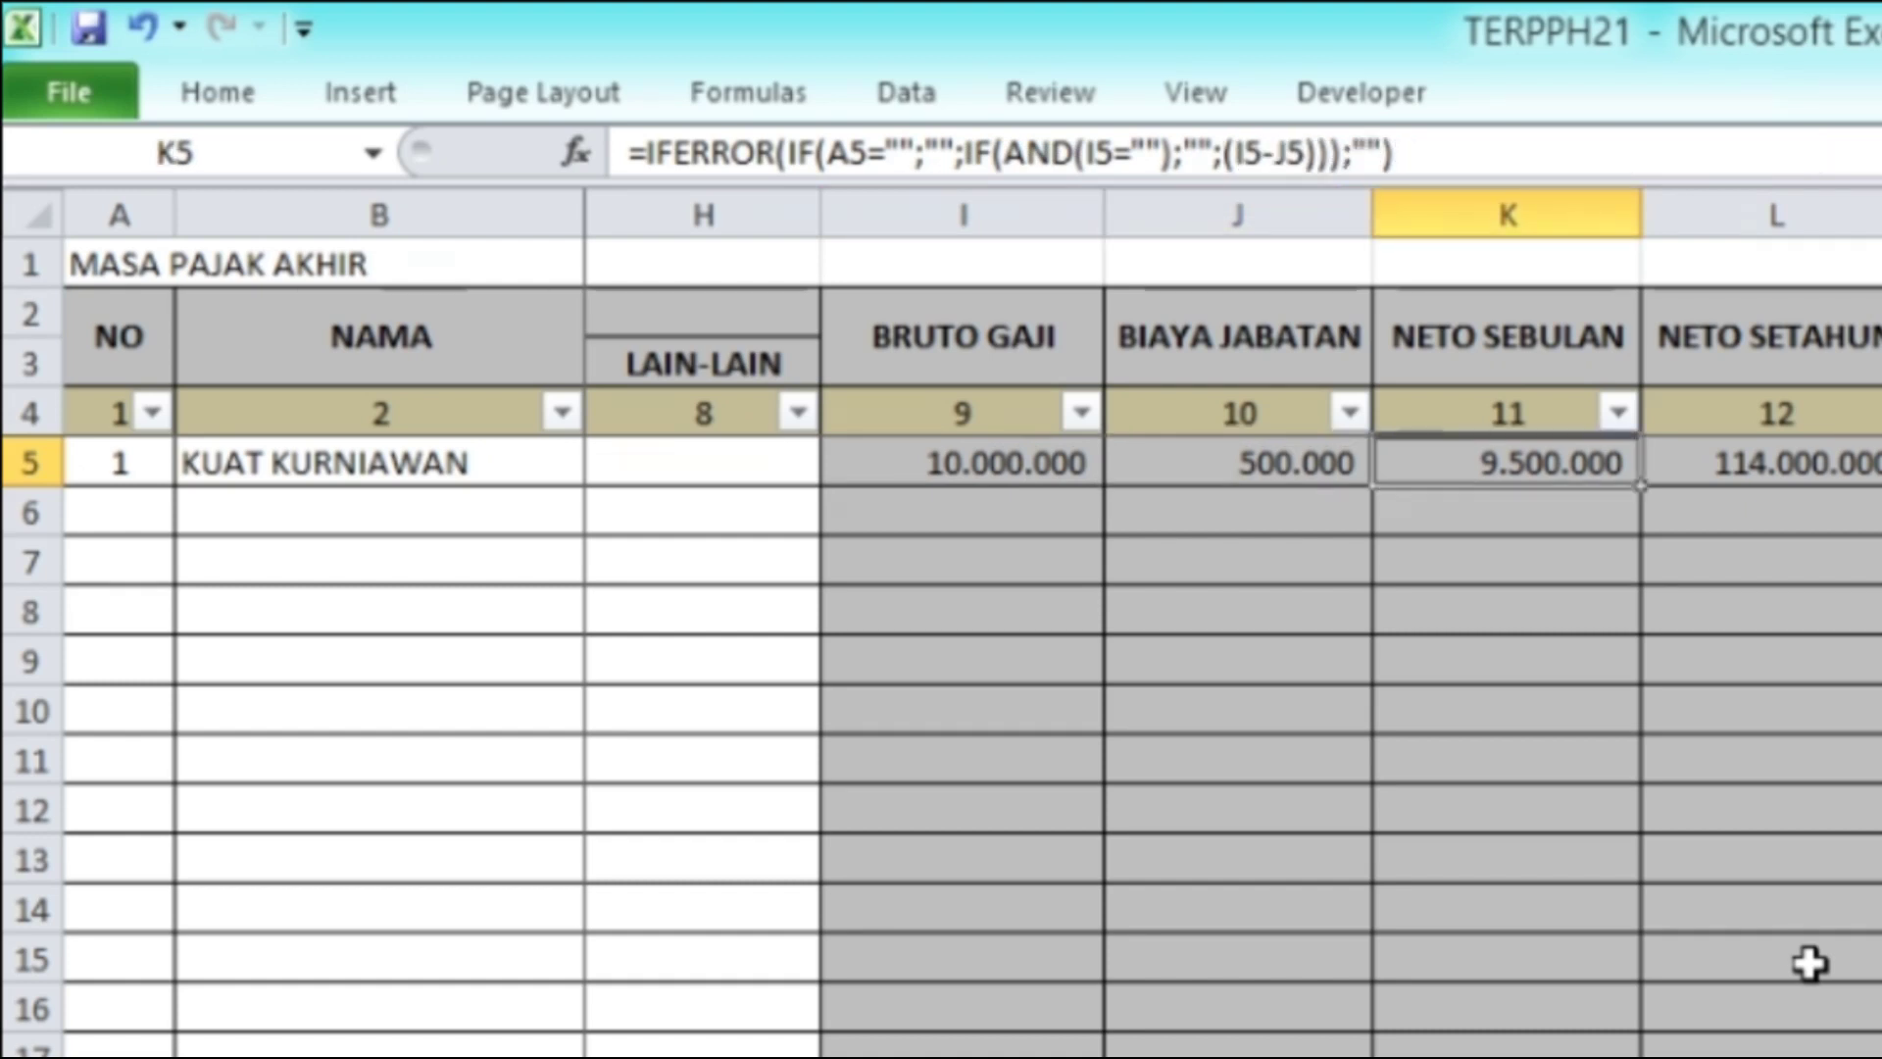
{"action": "key", "text": "Right"}
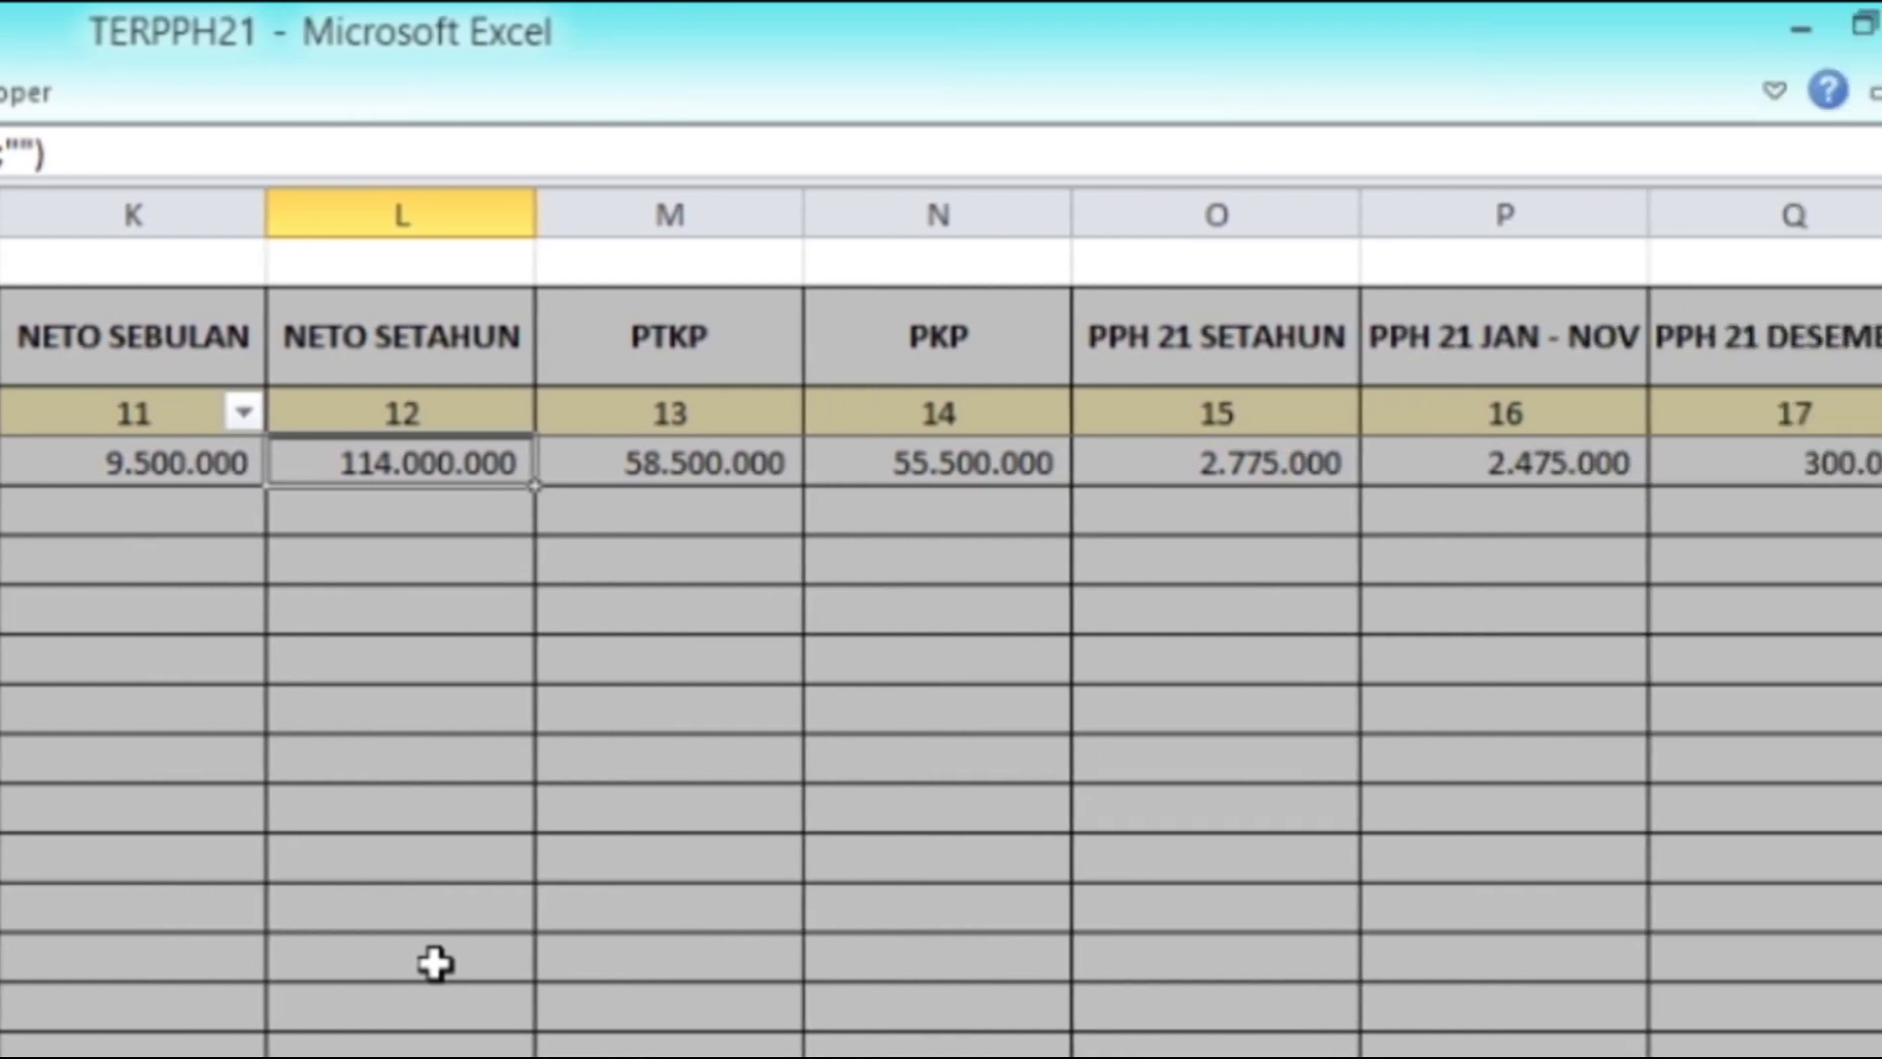
{"action": "key", "text": "Right"}
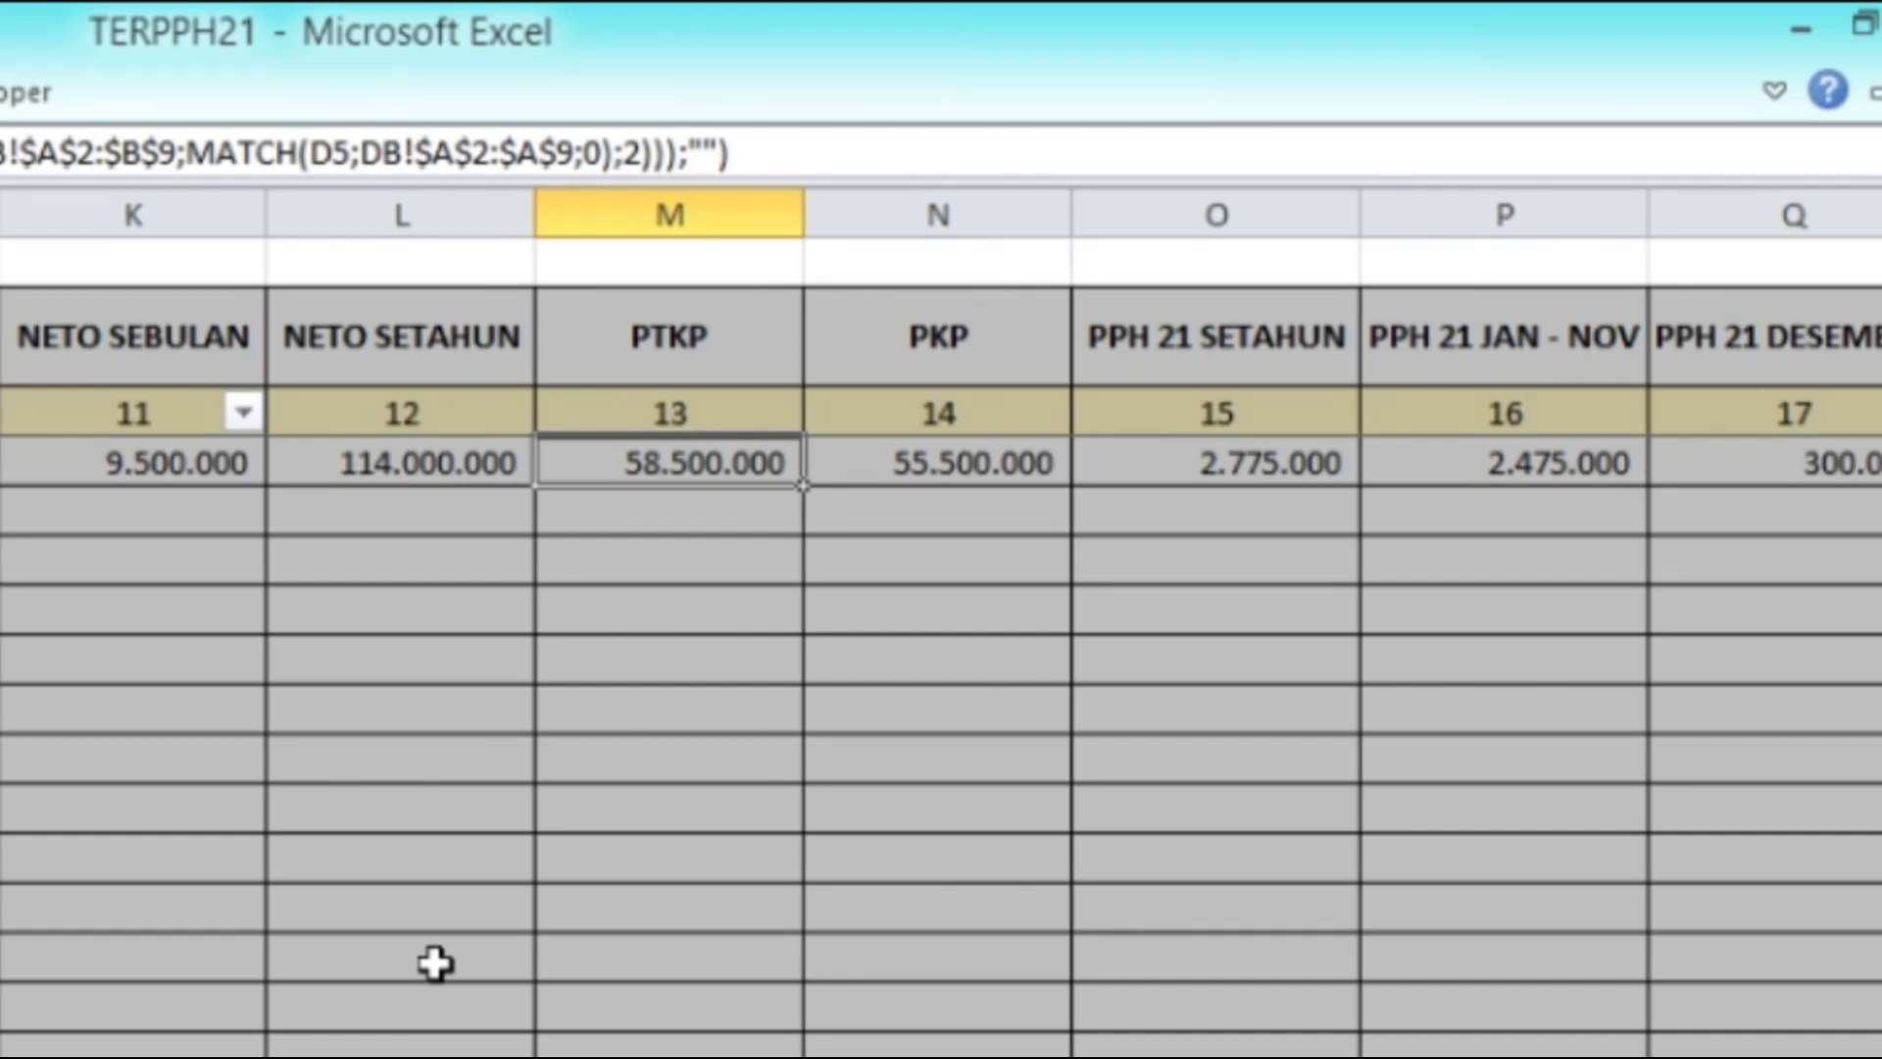
{"action": "key", "text": "Right"}
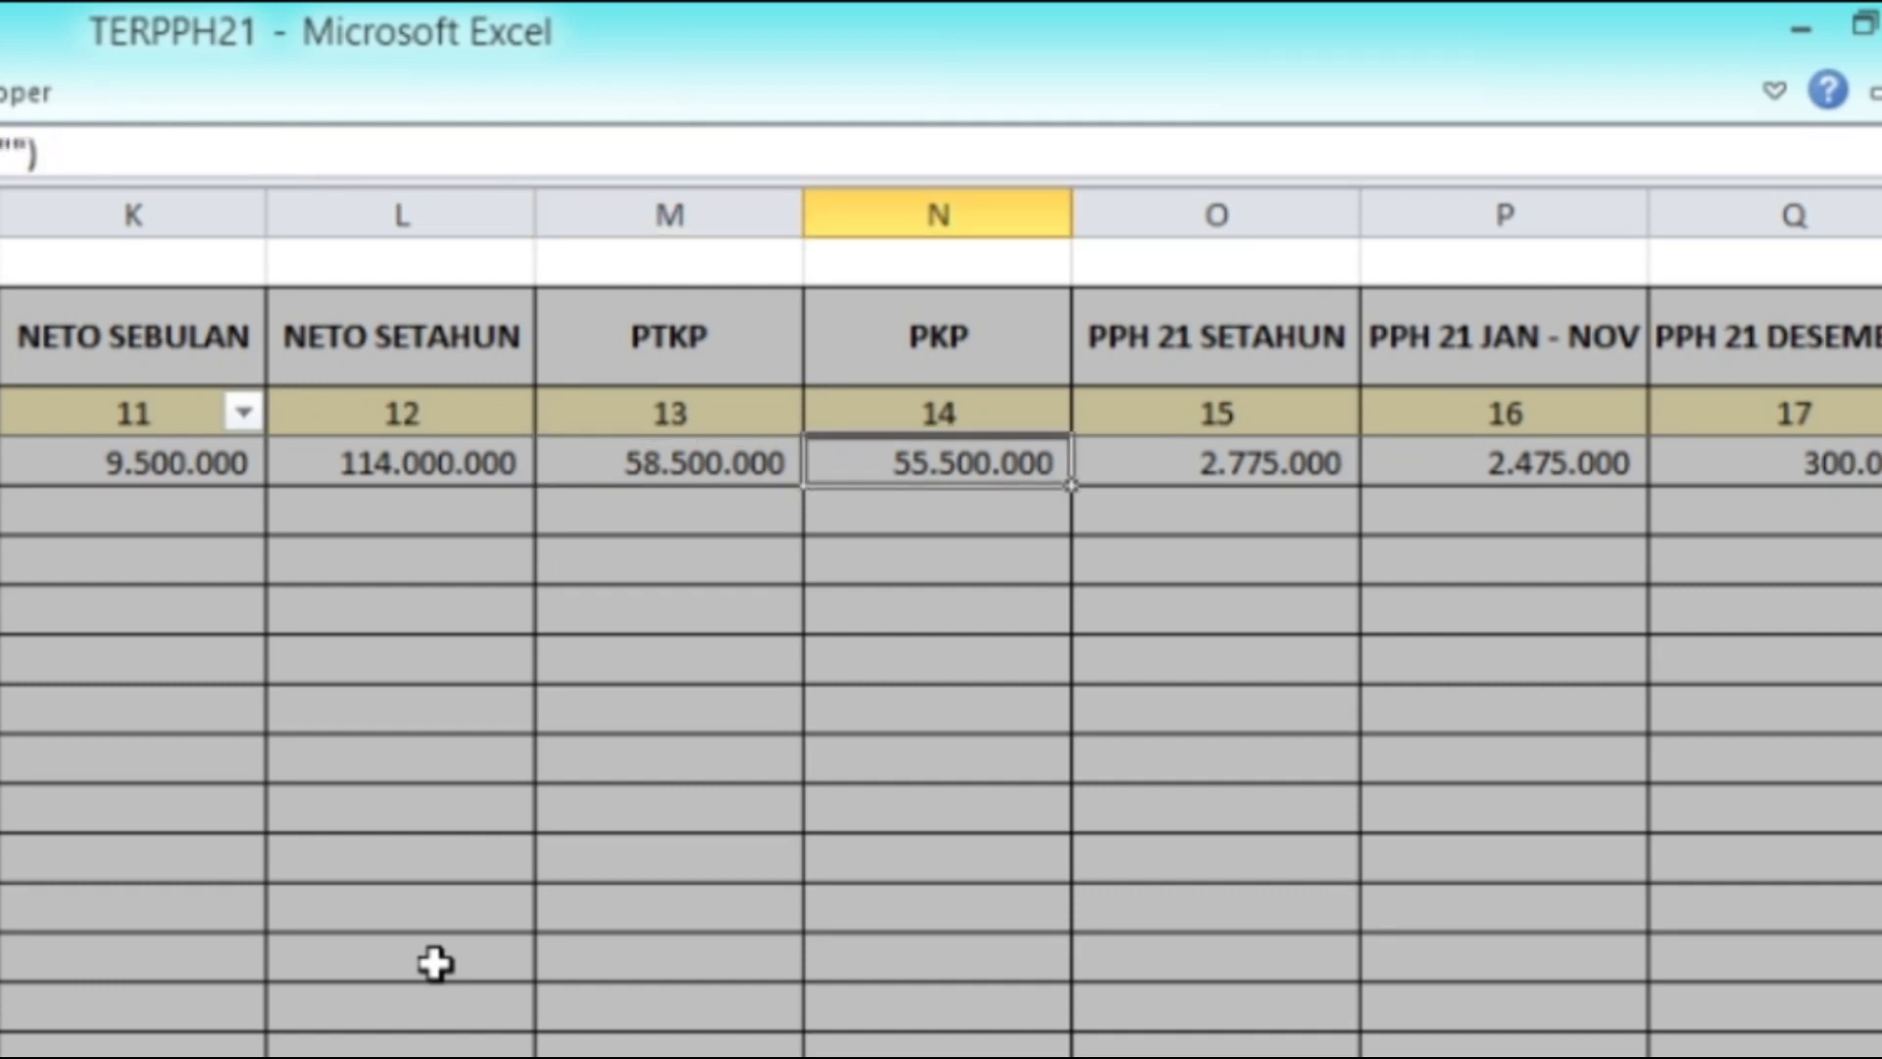
{"action": "key", "text": "Left"}
{"action": "key", "text": "Left"}
{"action": "key", "text": "Right"}
{"action": "key", "text": "Right"}
{"action": "key", "text": "Left"}
{"action": "key", "text": "Left"}
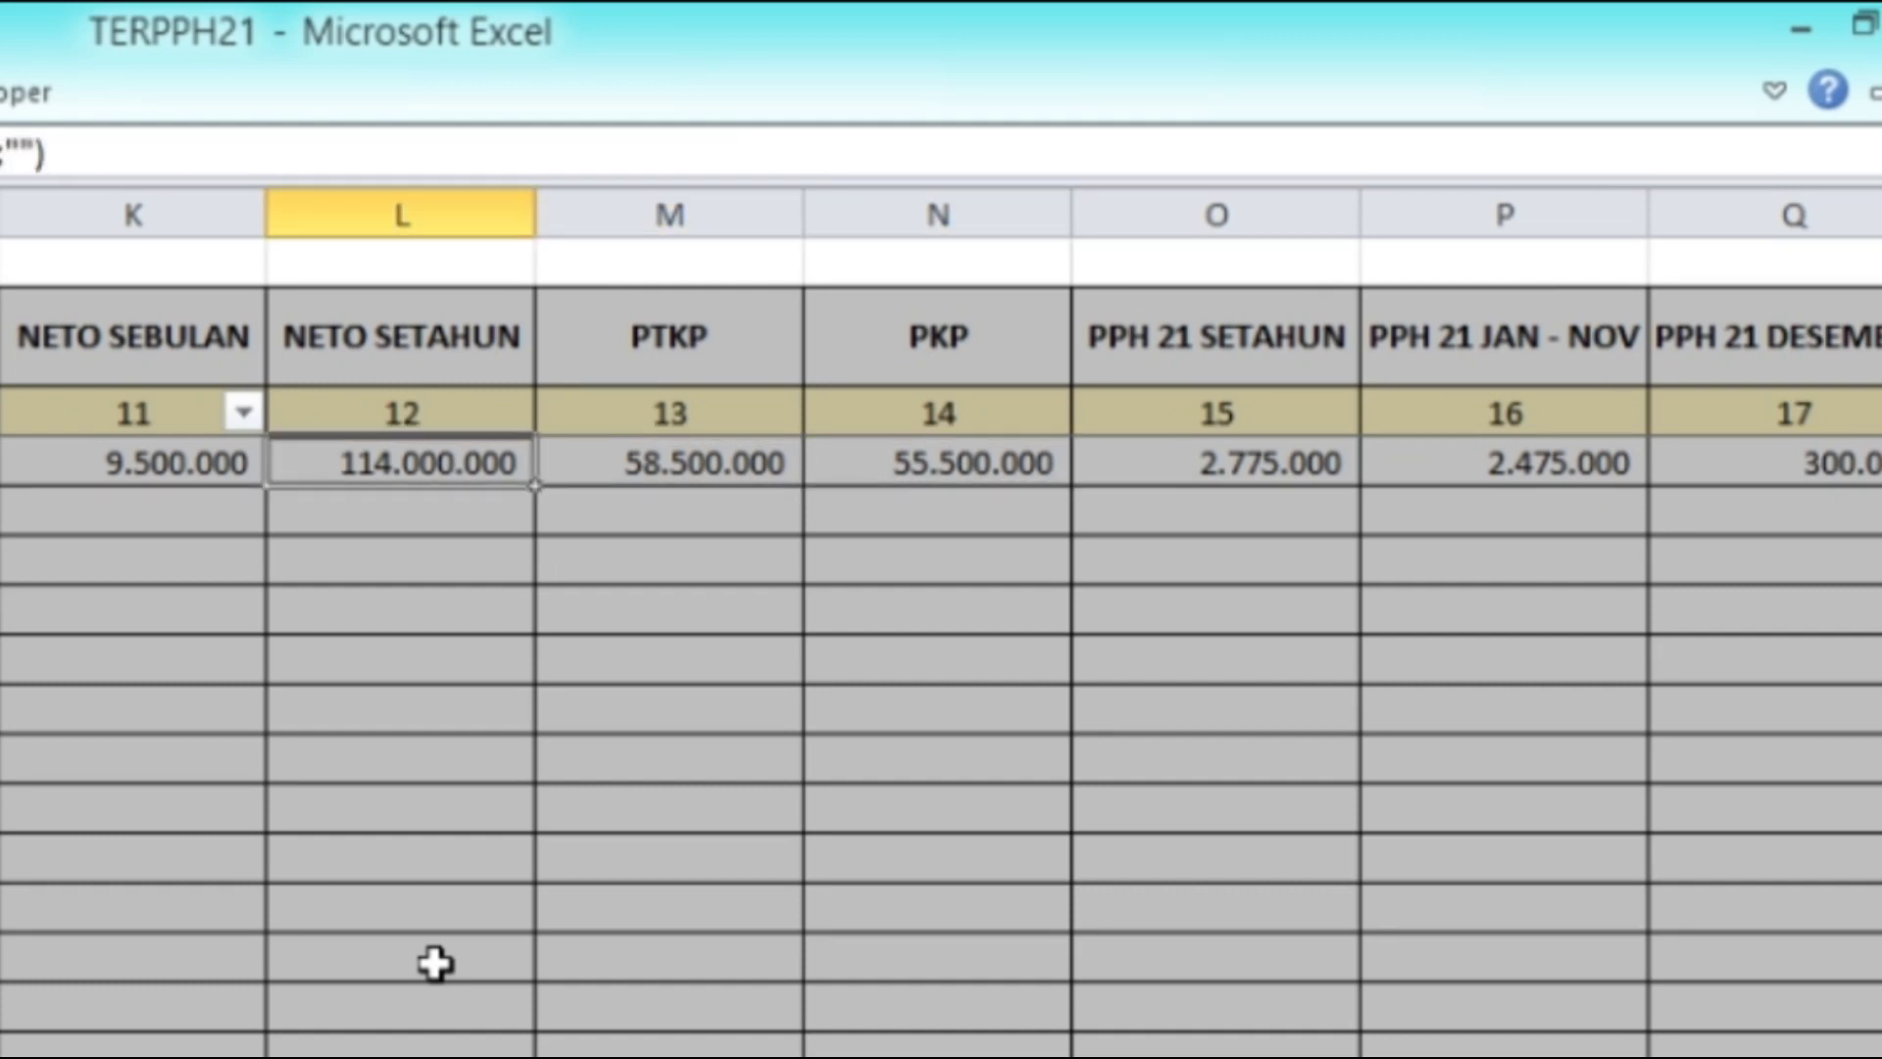
{"action": "key", "text": "Right"}
{"action": "key", "text": "Right"}
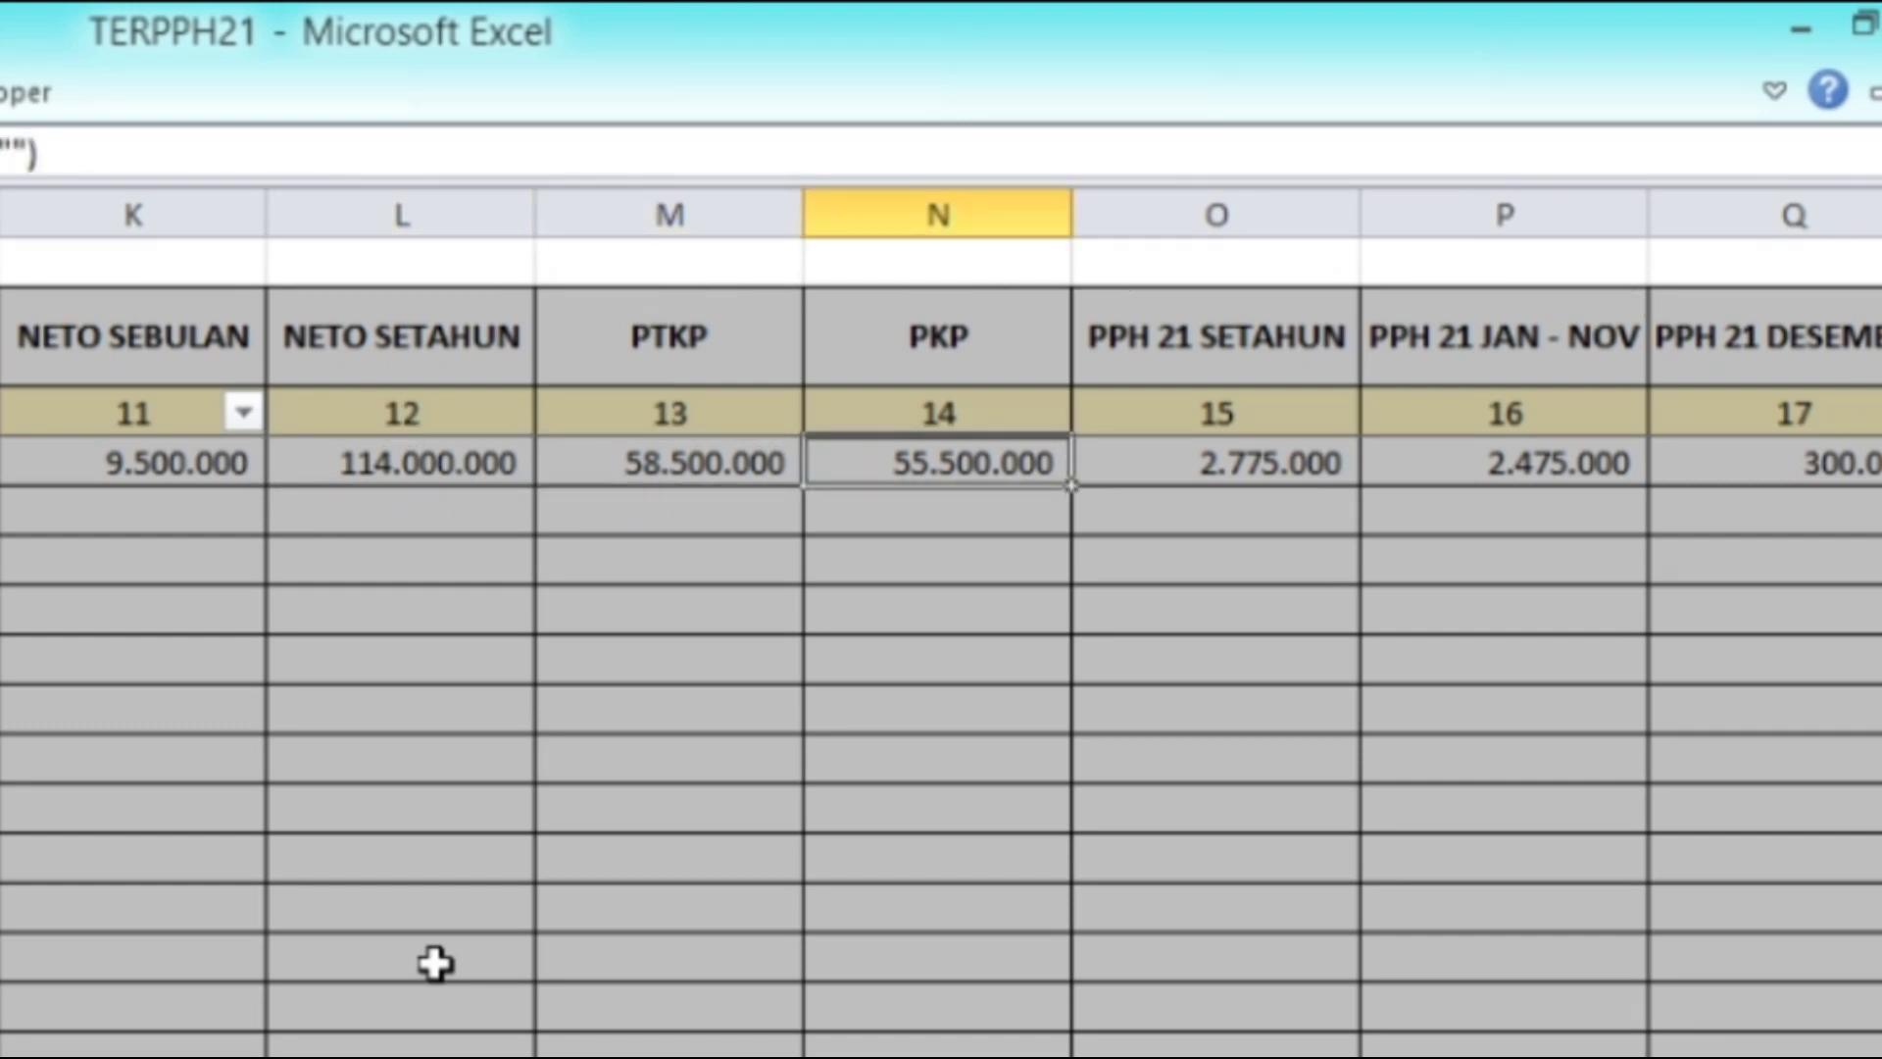
{"action": "key", "text": "Right"}
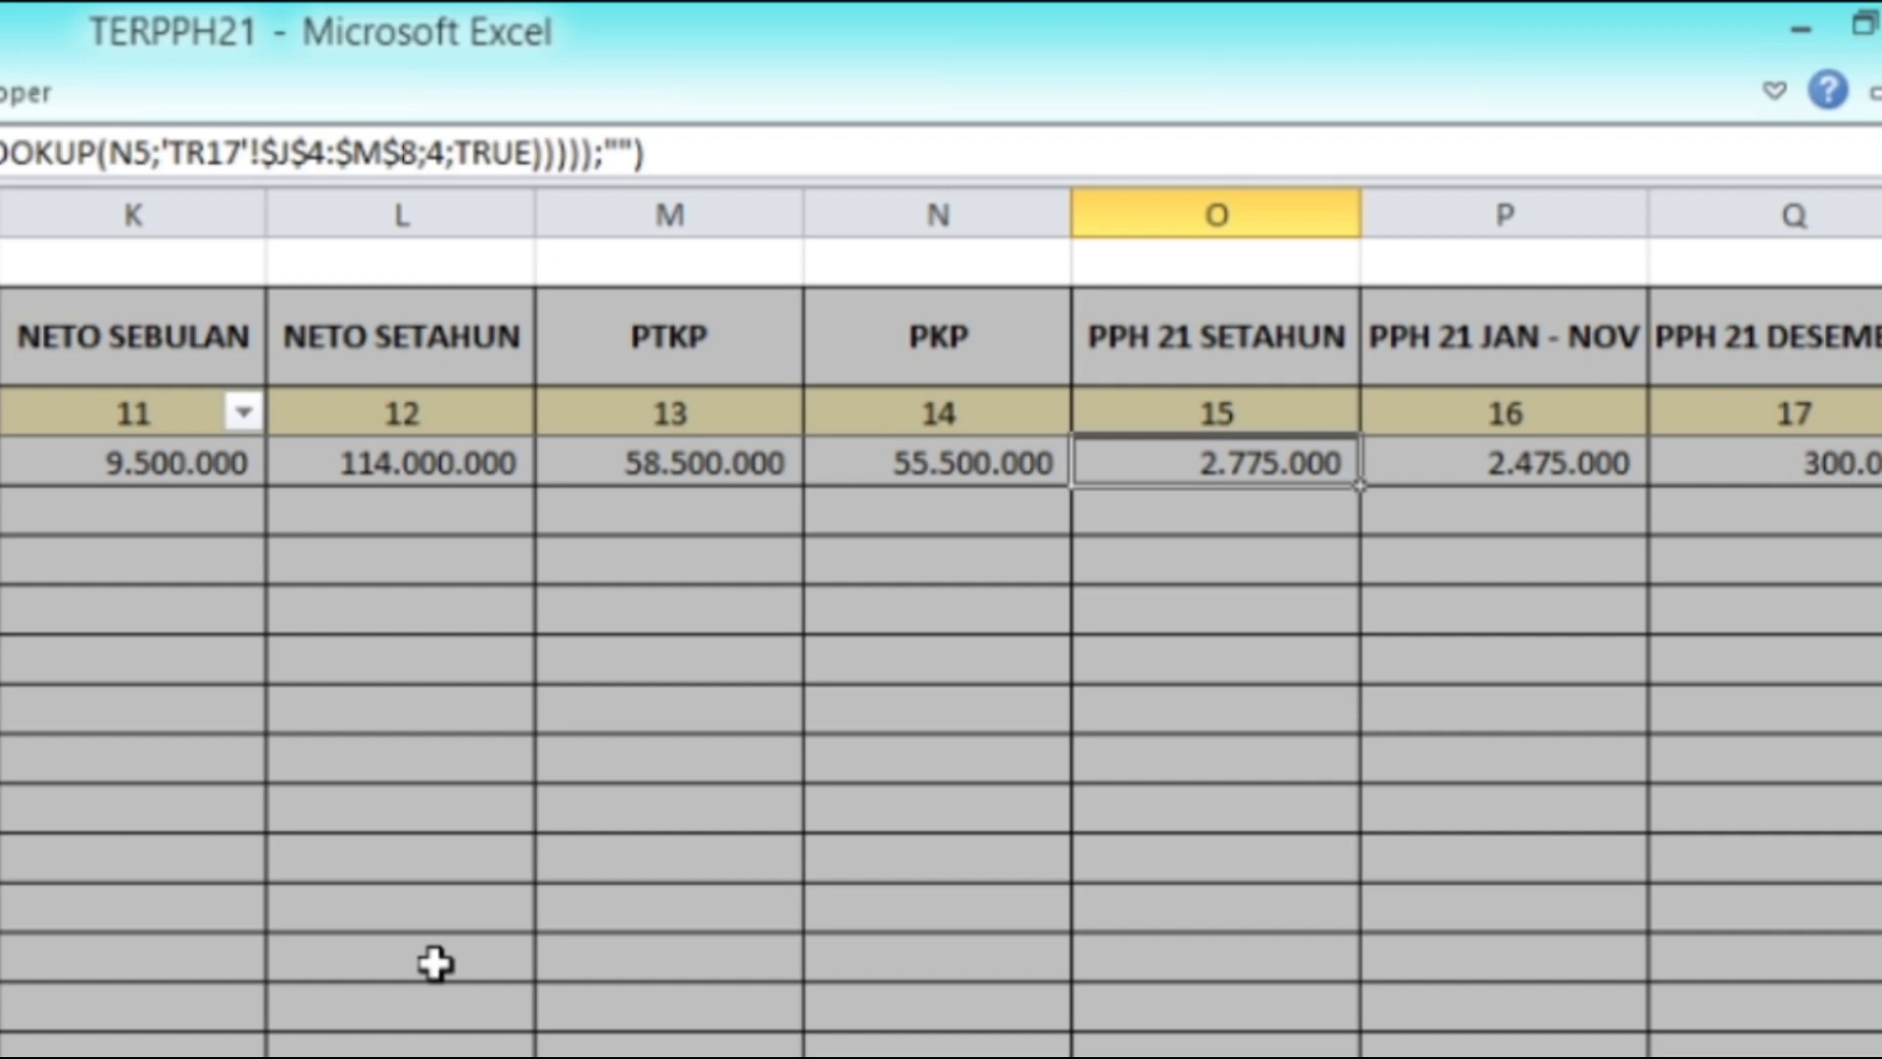
{"action": "key", "text": "Right"}
{"action": "key", "text": "Right"}
{"action": "key", "text": "Right"}
{"action": "key", "text": "Right"}
{"action": "key", "text": "Right"}
{"action": "key", "text": "Right"}
{"action": "key", "text": "Right"}
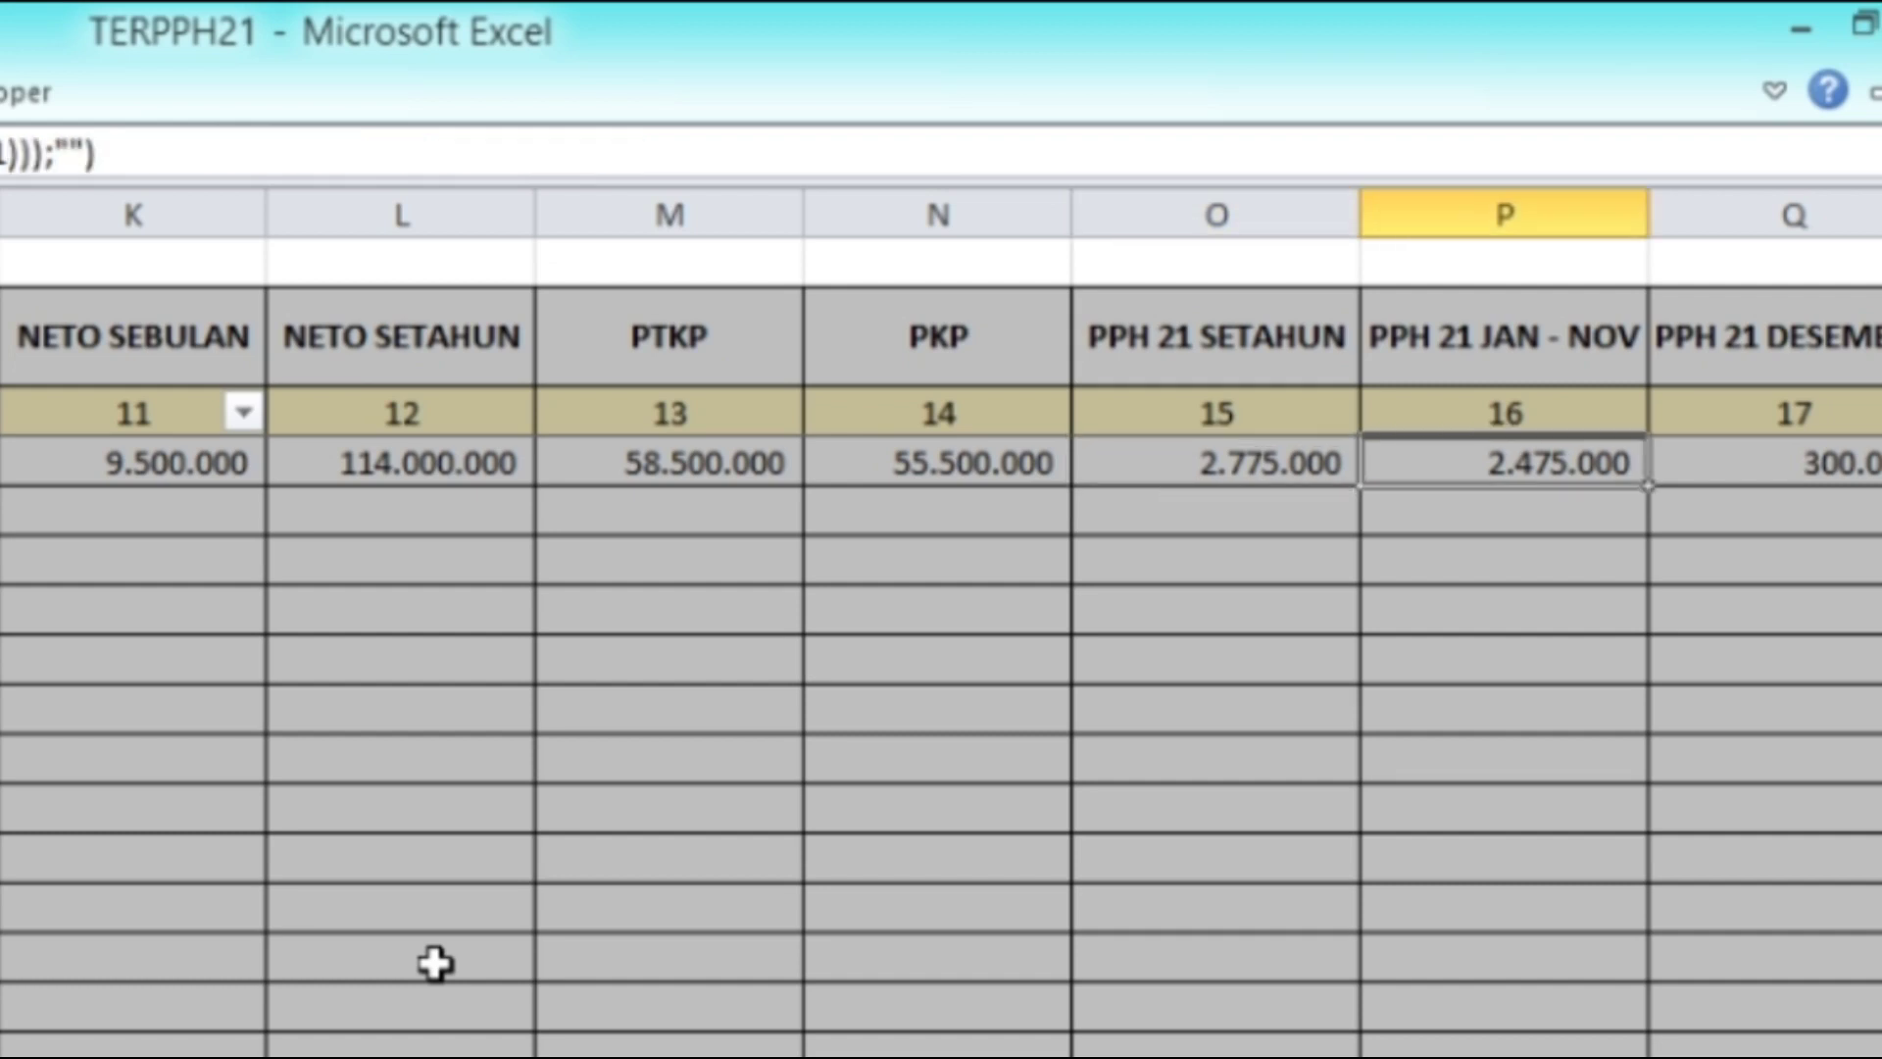
{"action": "key", "text": "Left"}
{"action": "key", "text": "Left"}
{"action": "key", "text": "Left"}
{"action": "key", "text": "Left"}
{"action": "key", "text": "Left"}
{"action": "key", "text": "Left"}
{"action": "key", "text": "Left"}
{"action": "key", "text": "Left"}
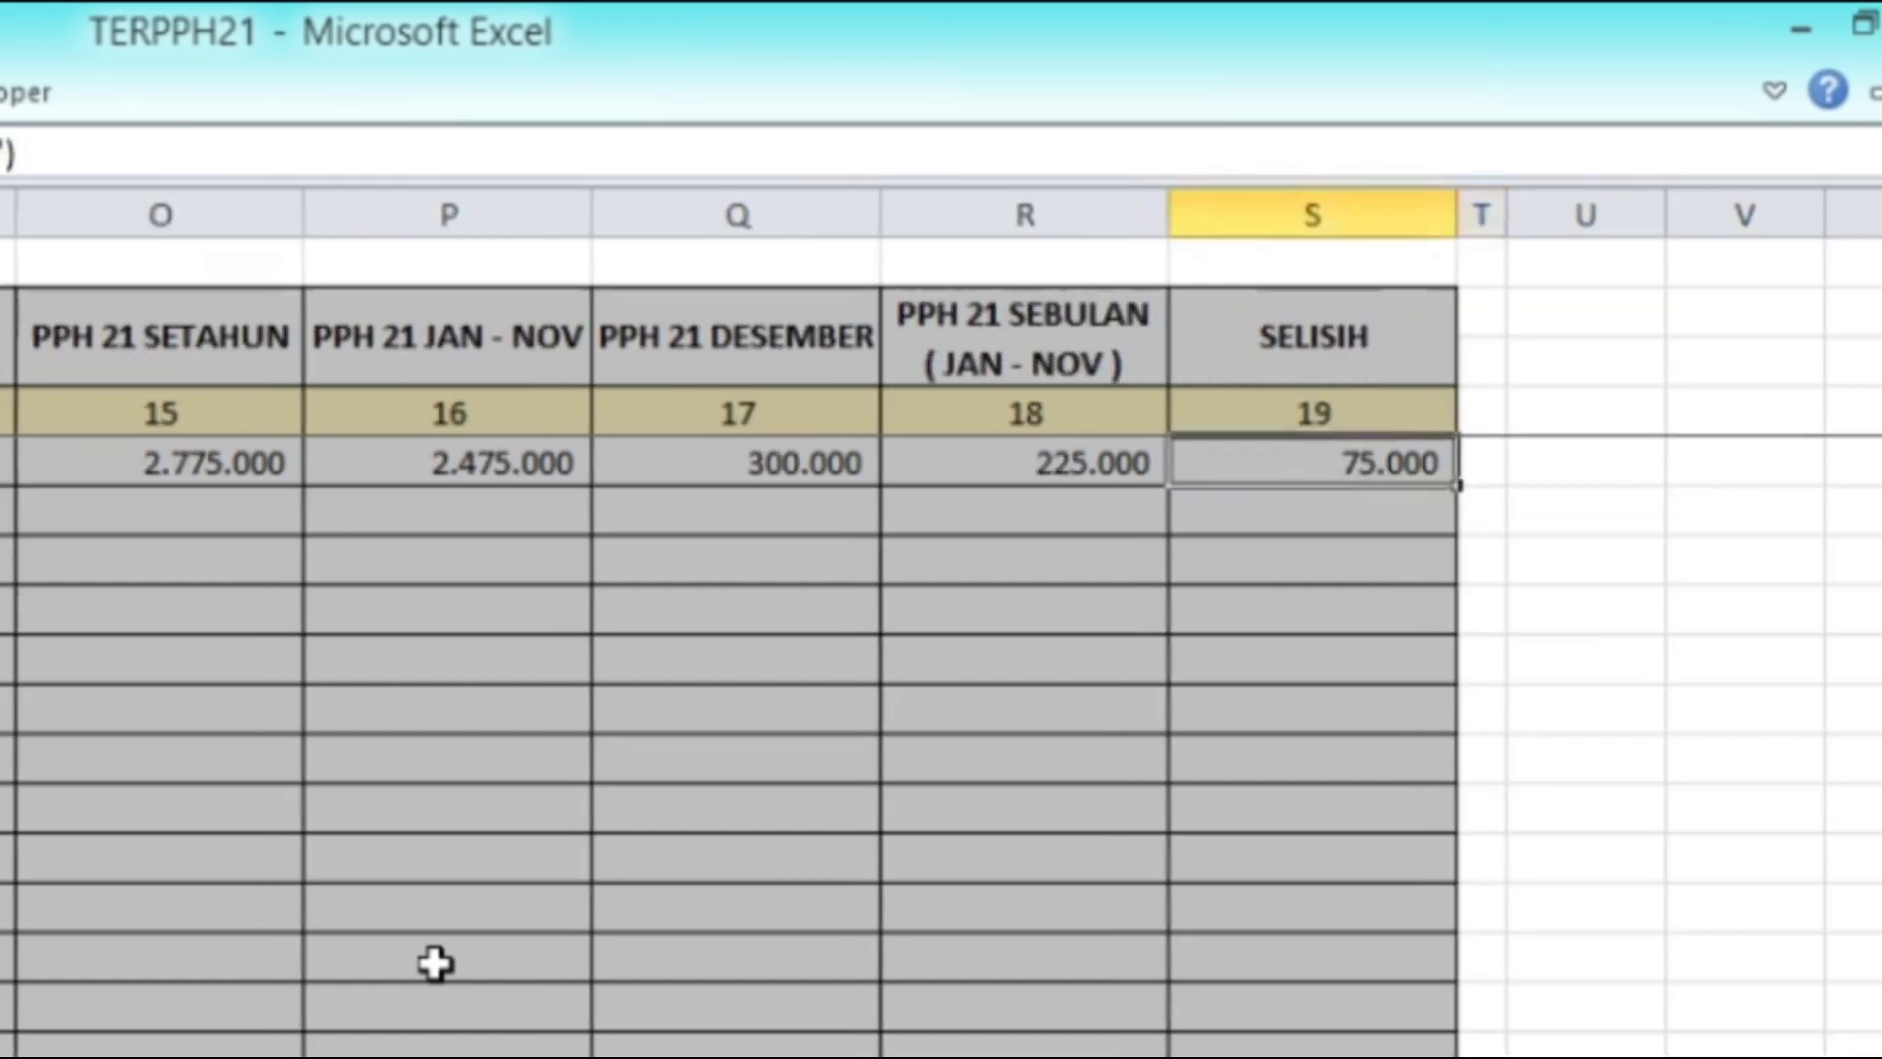
{"action": "key", "text": "Right"}
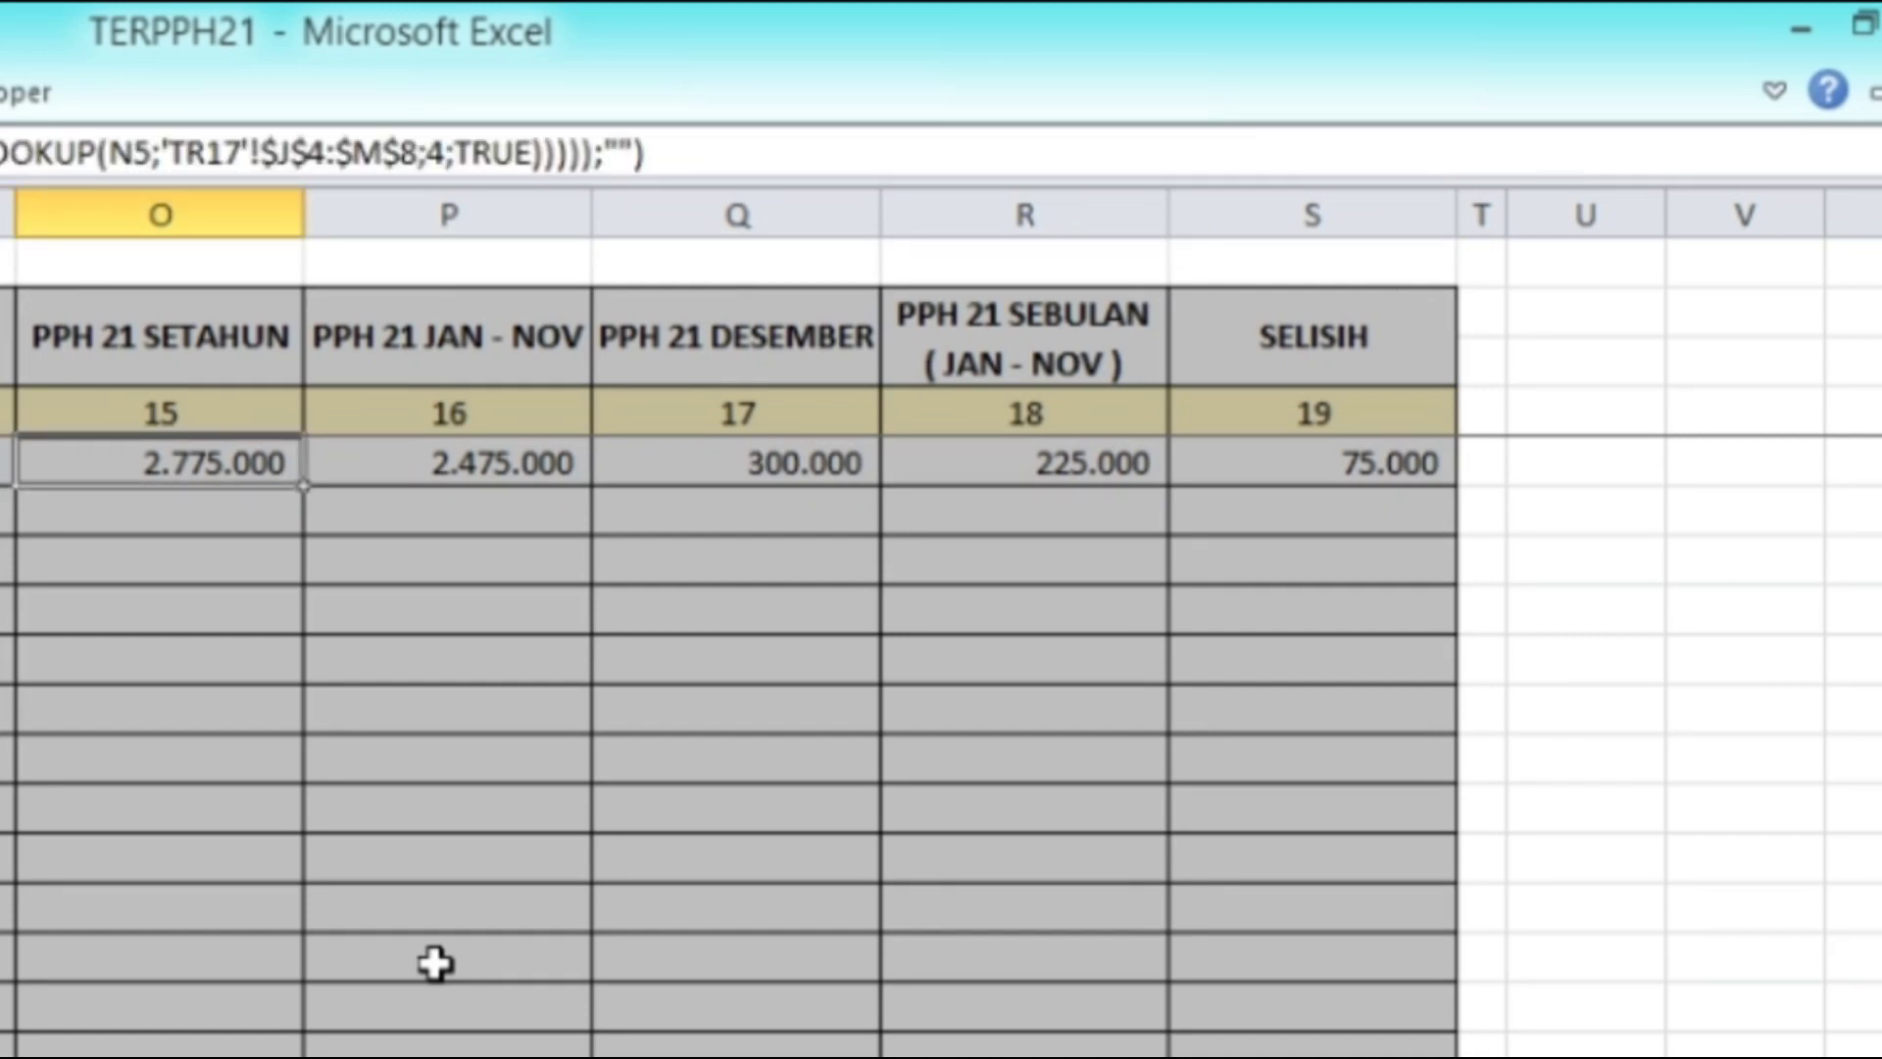
{"action": "key", "text": "Right"}
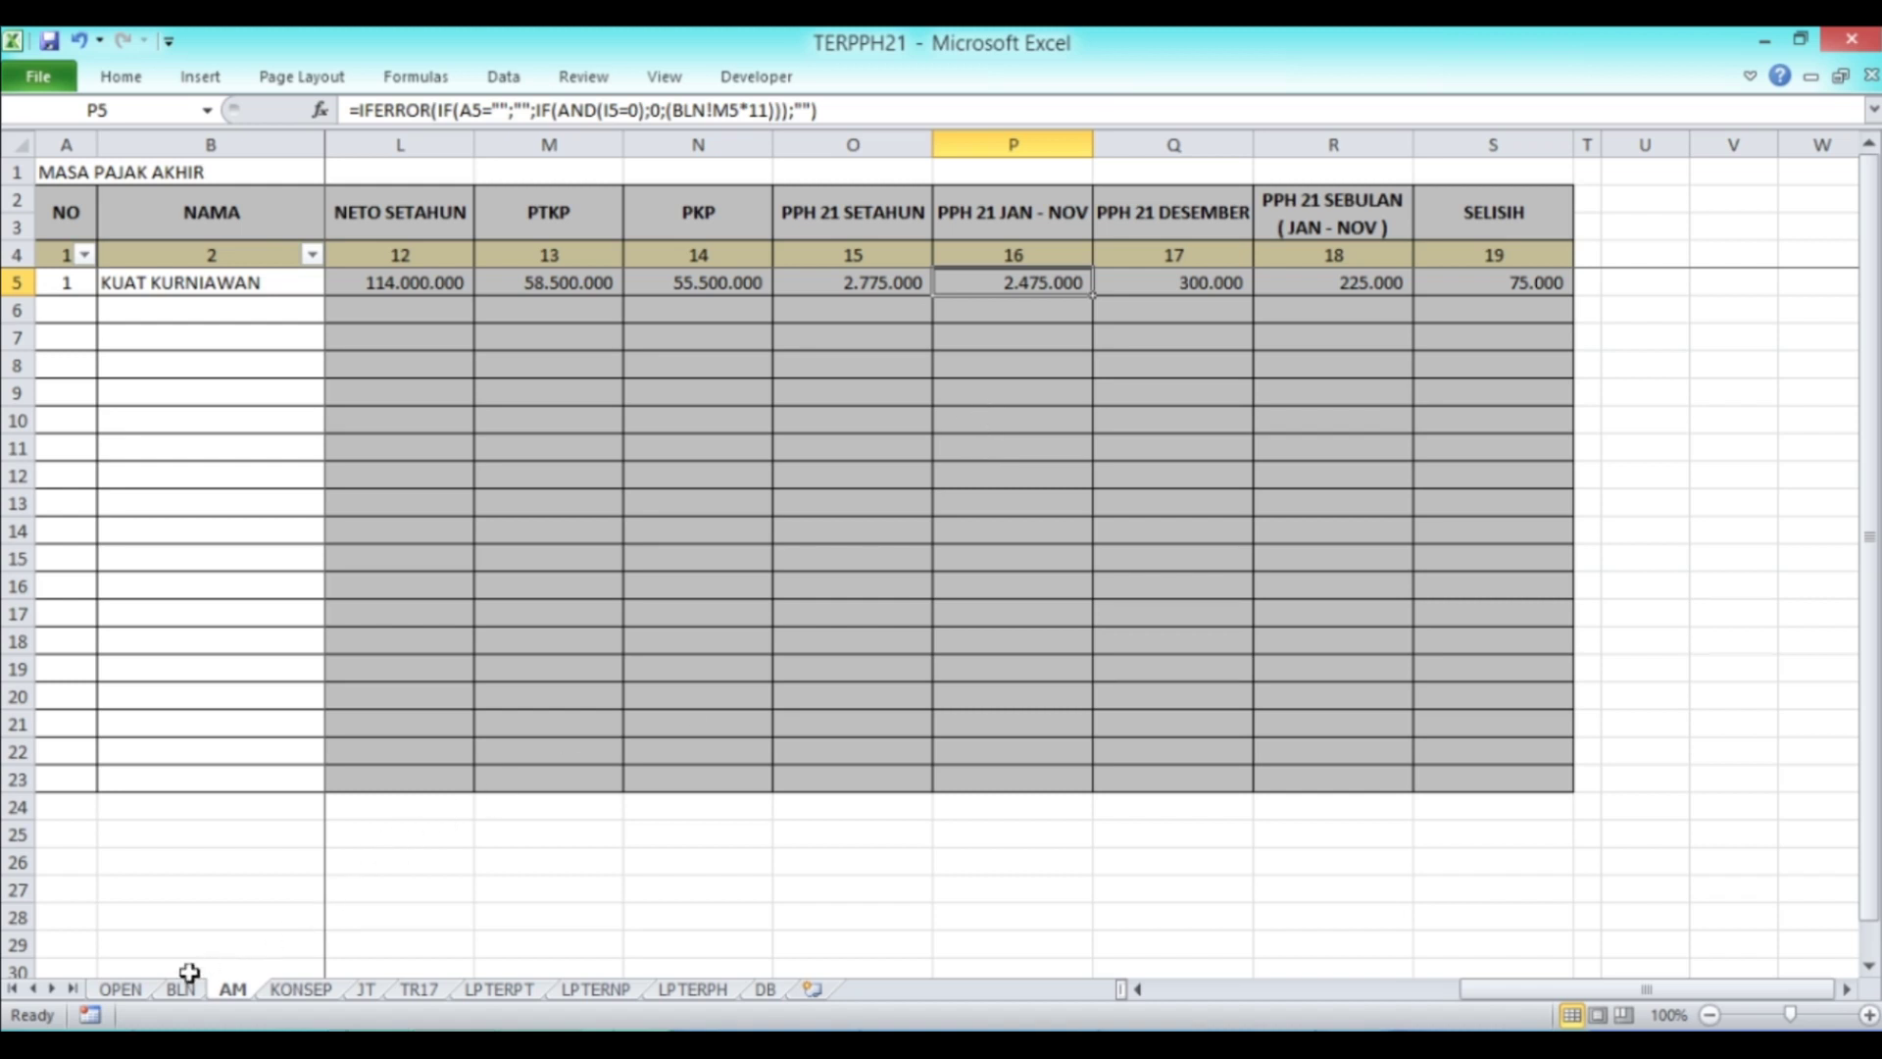
{"action": "left_click", "coordinate": [186, 987]}
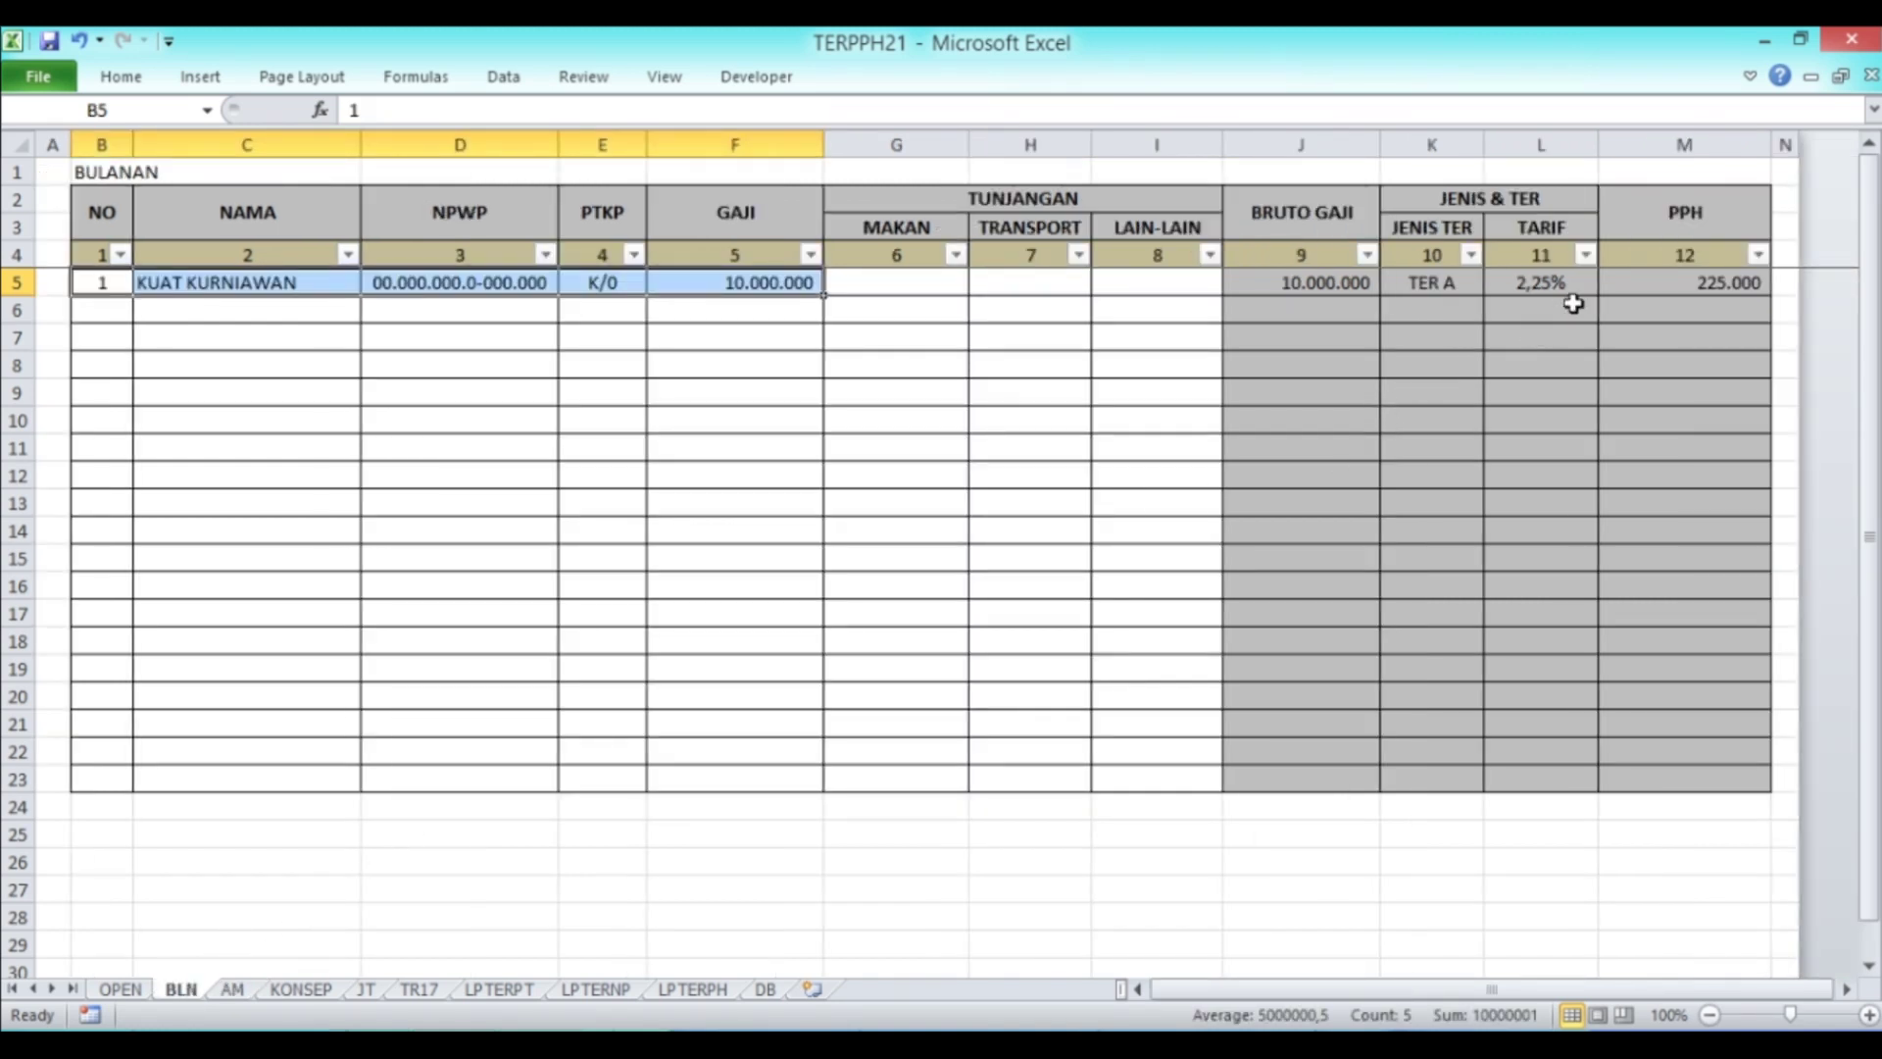
{"action": "left_click", "coordinate": [1629, 288]}
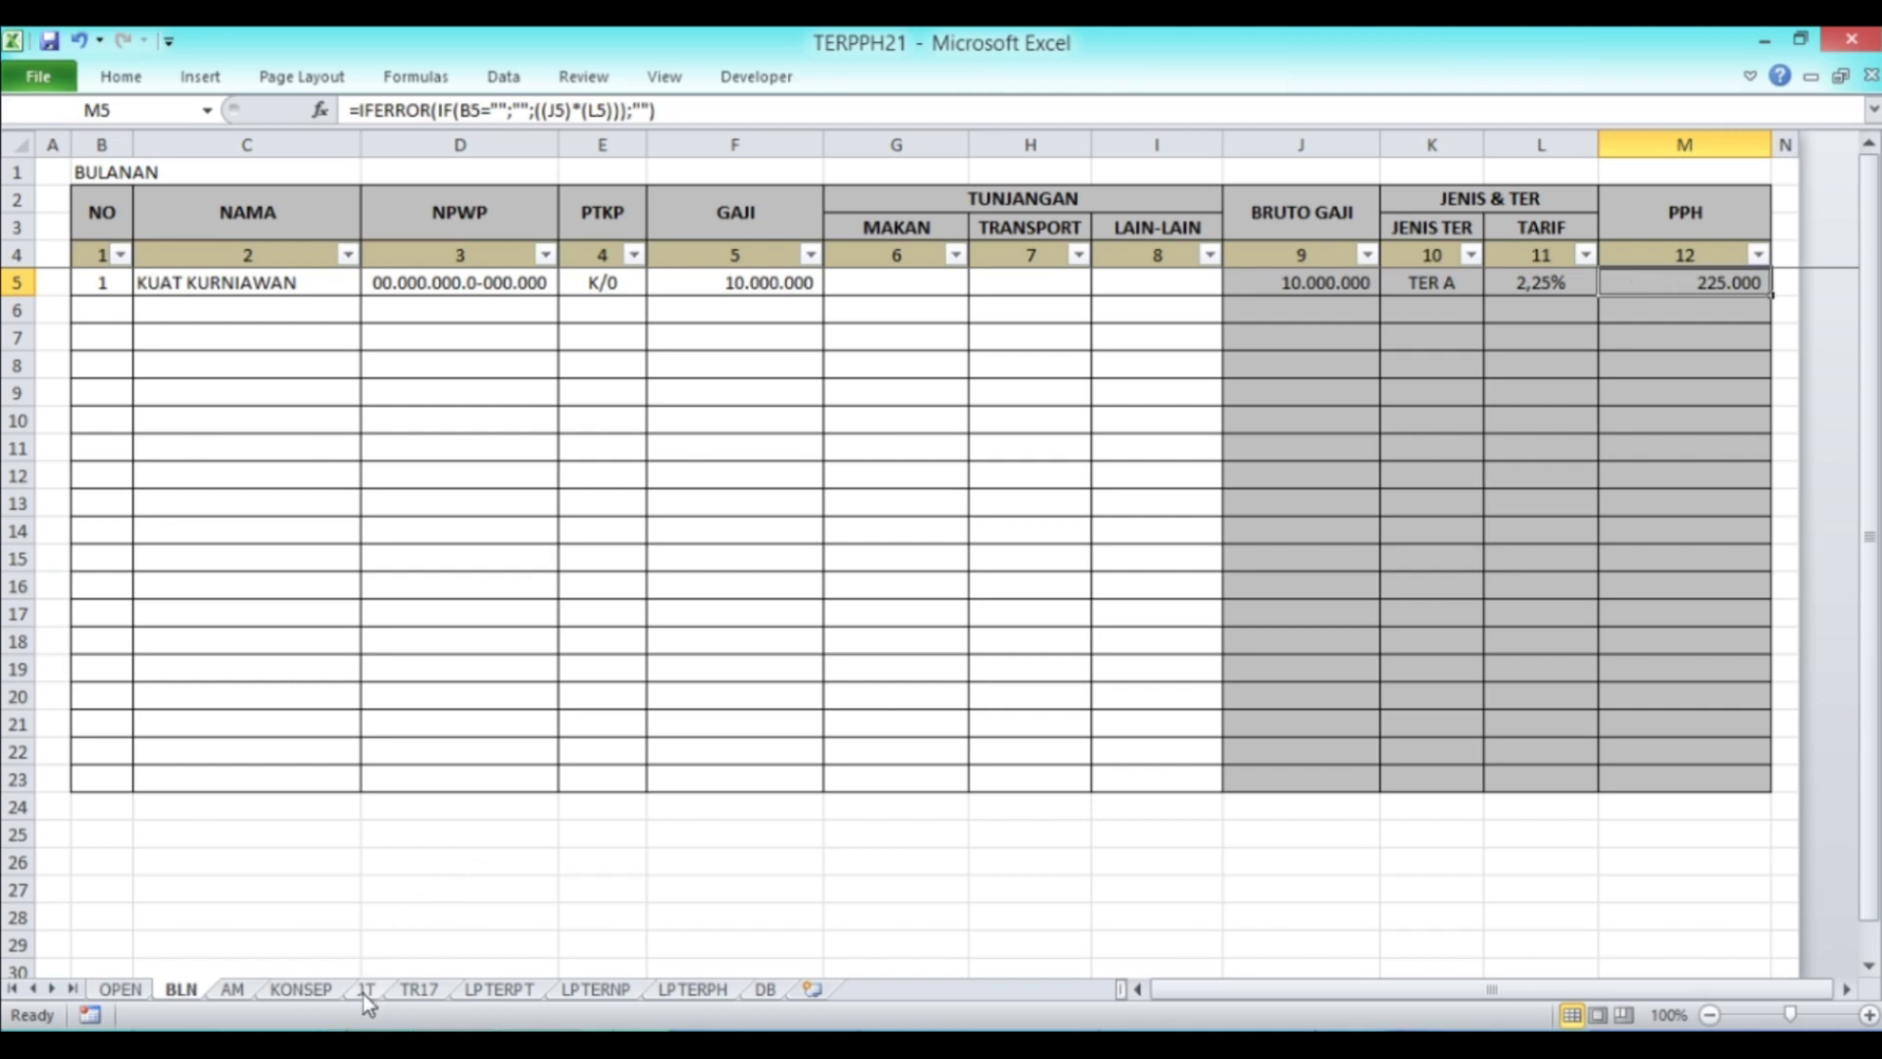
{"action": "left_click", "coordinate": [226, 990]}
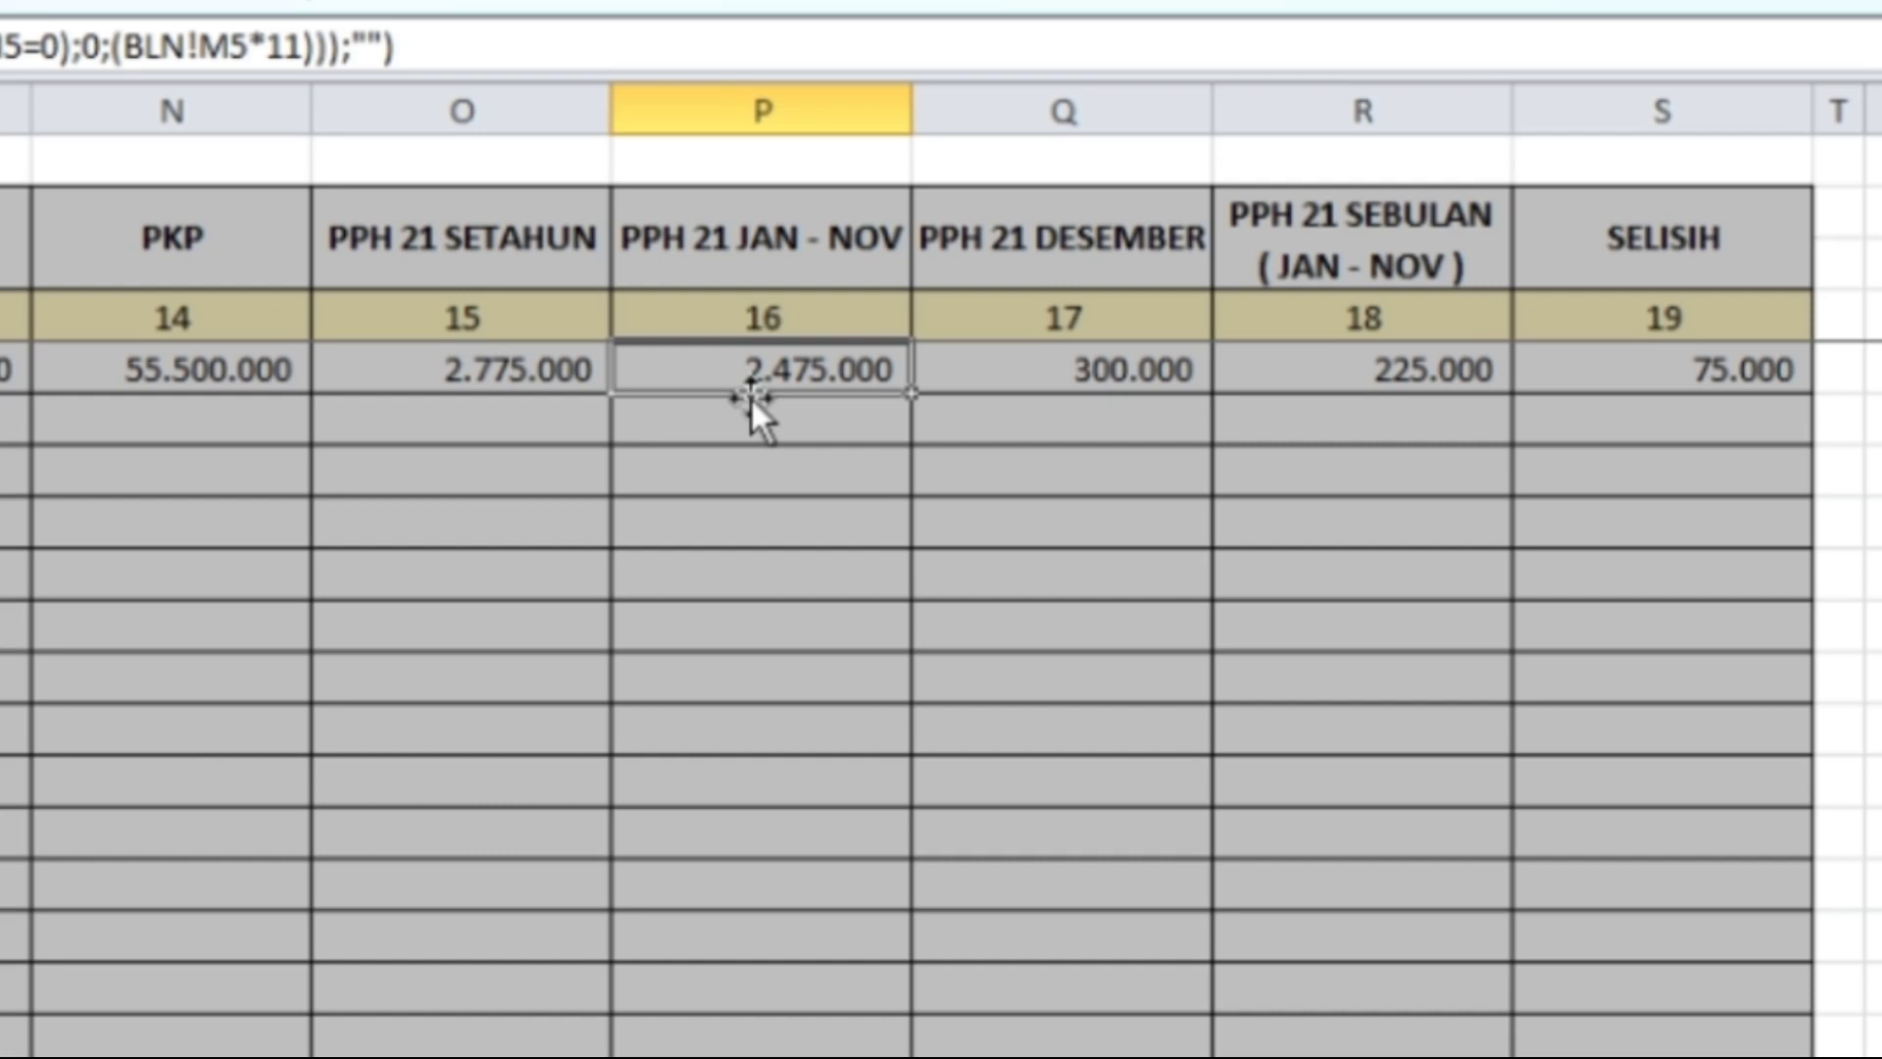
{"action": "key", "text": "Right"}
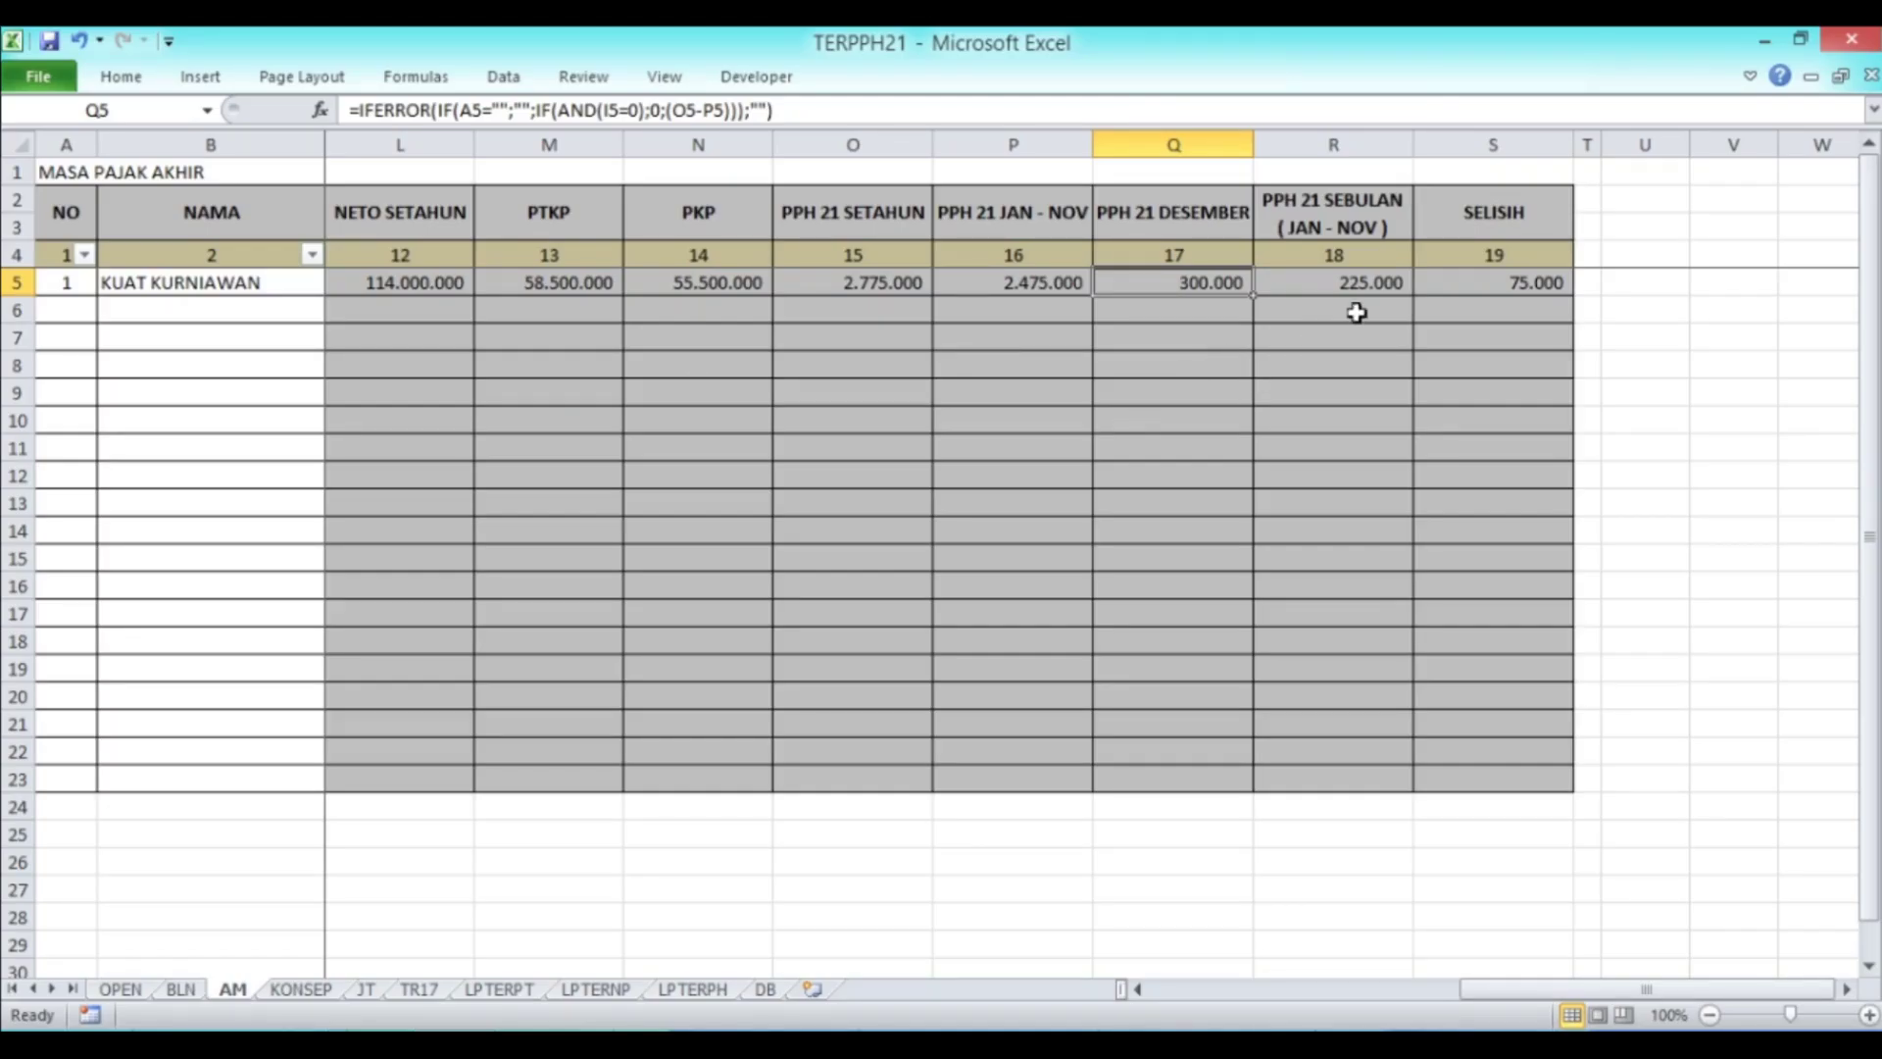
Step: Check the SELISIH formula in AM cell S5, then switch to the BLN monthly sheet
{"action": "left_click", "coordinate": [1445, 288]}
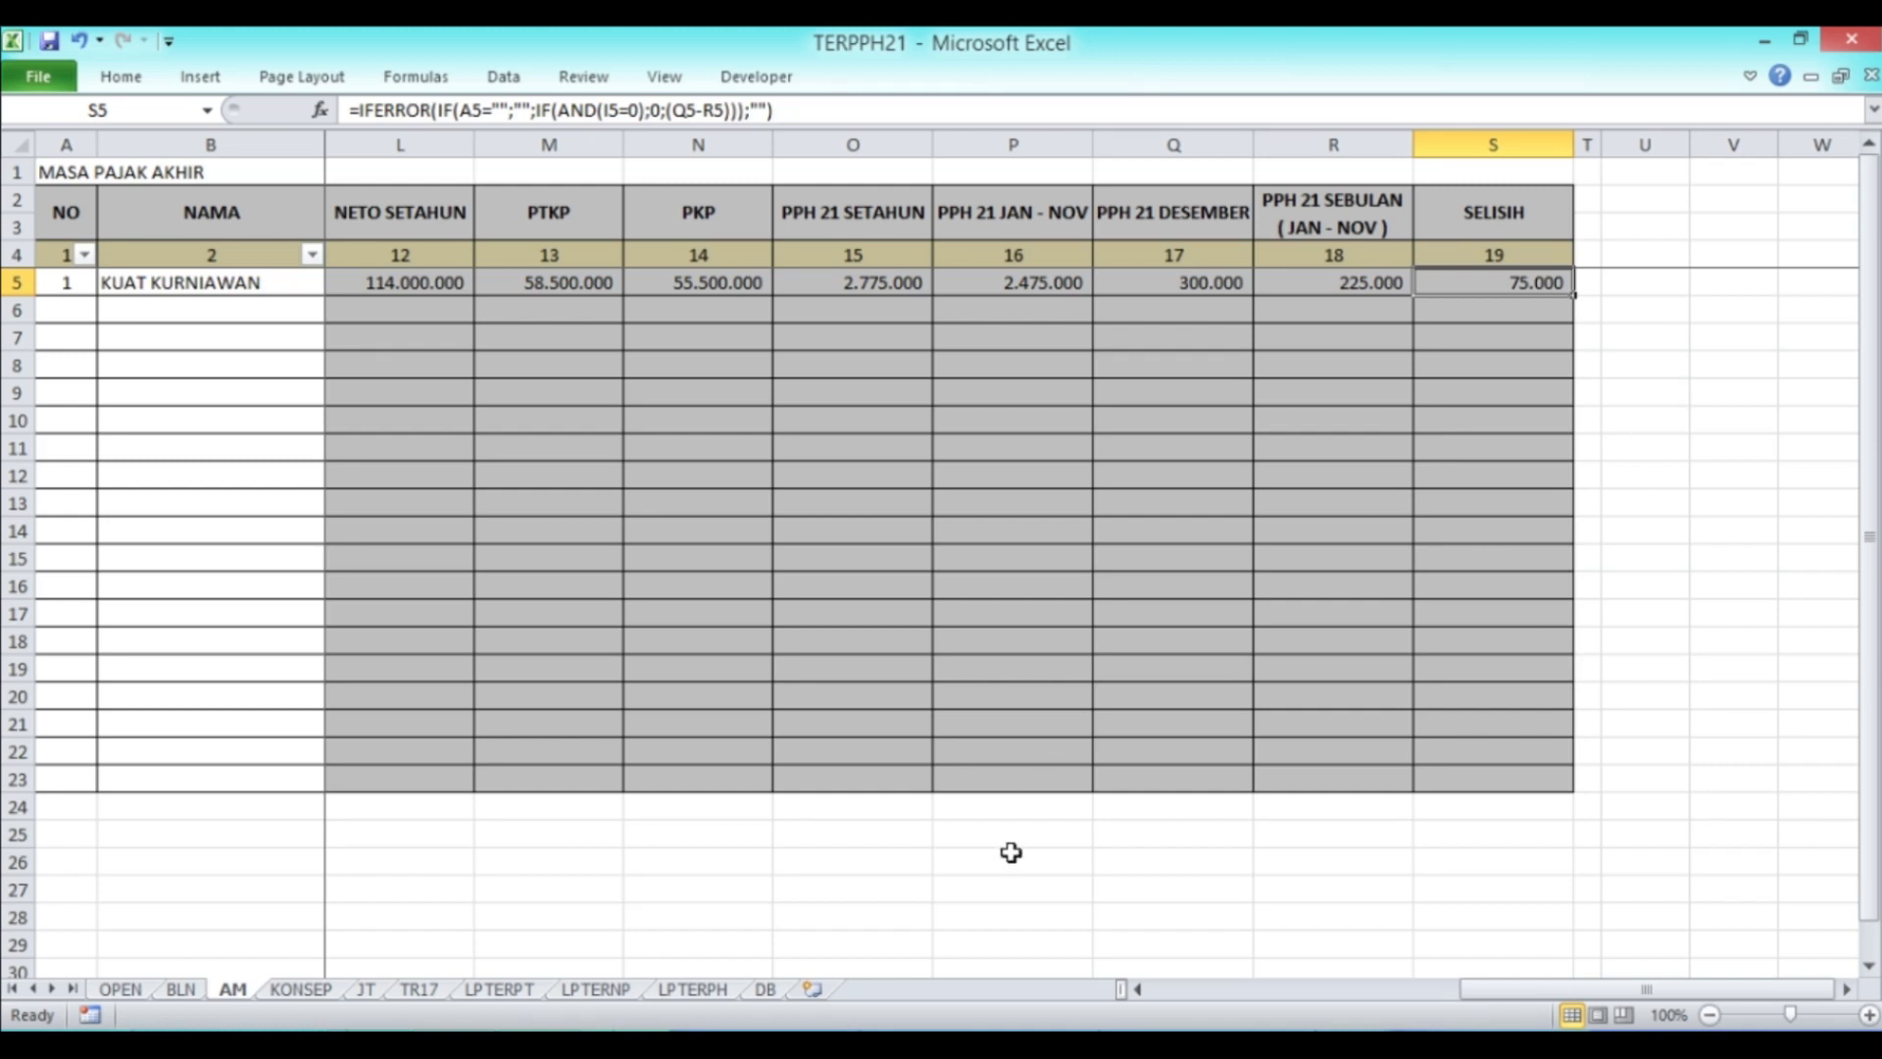
{"action": "left_click", "coordinate": [181, 989]}
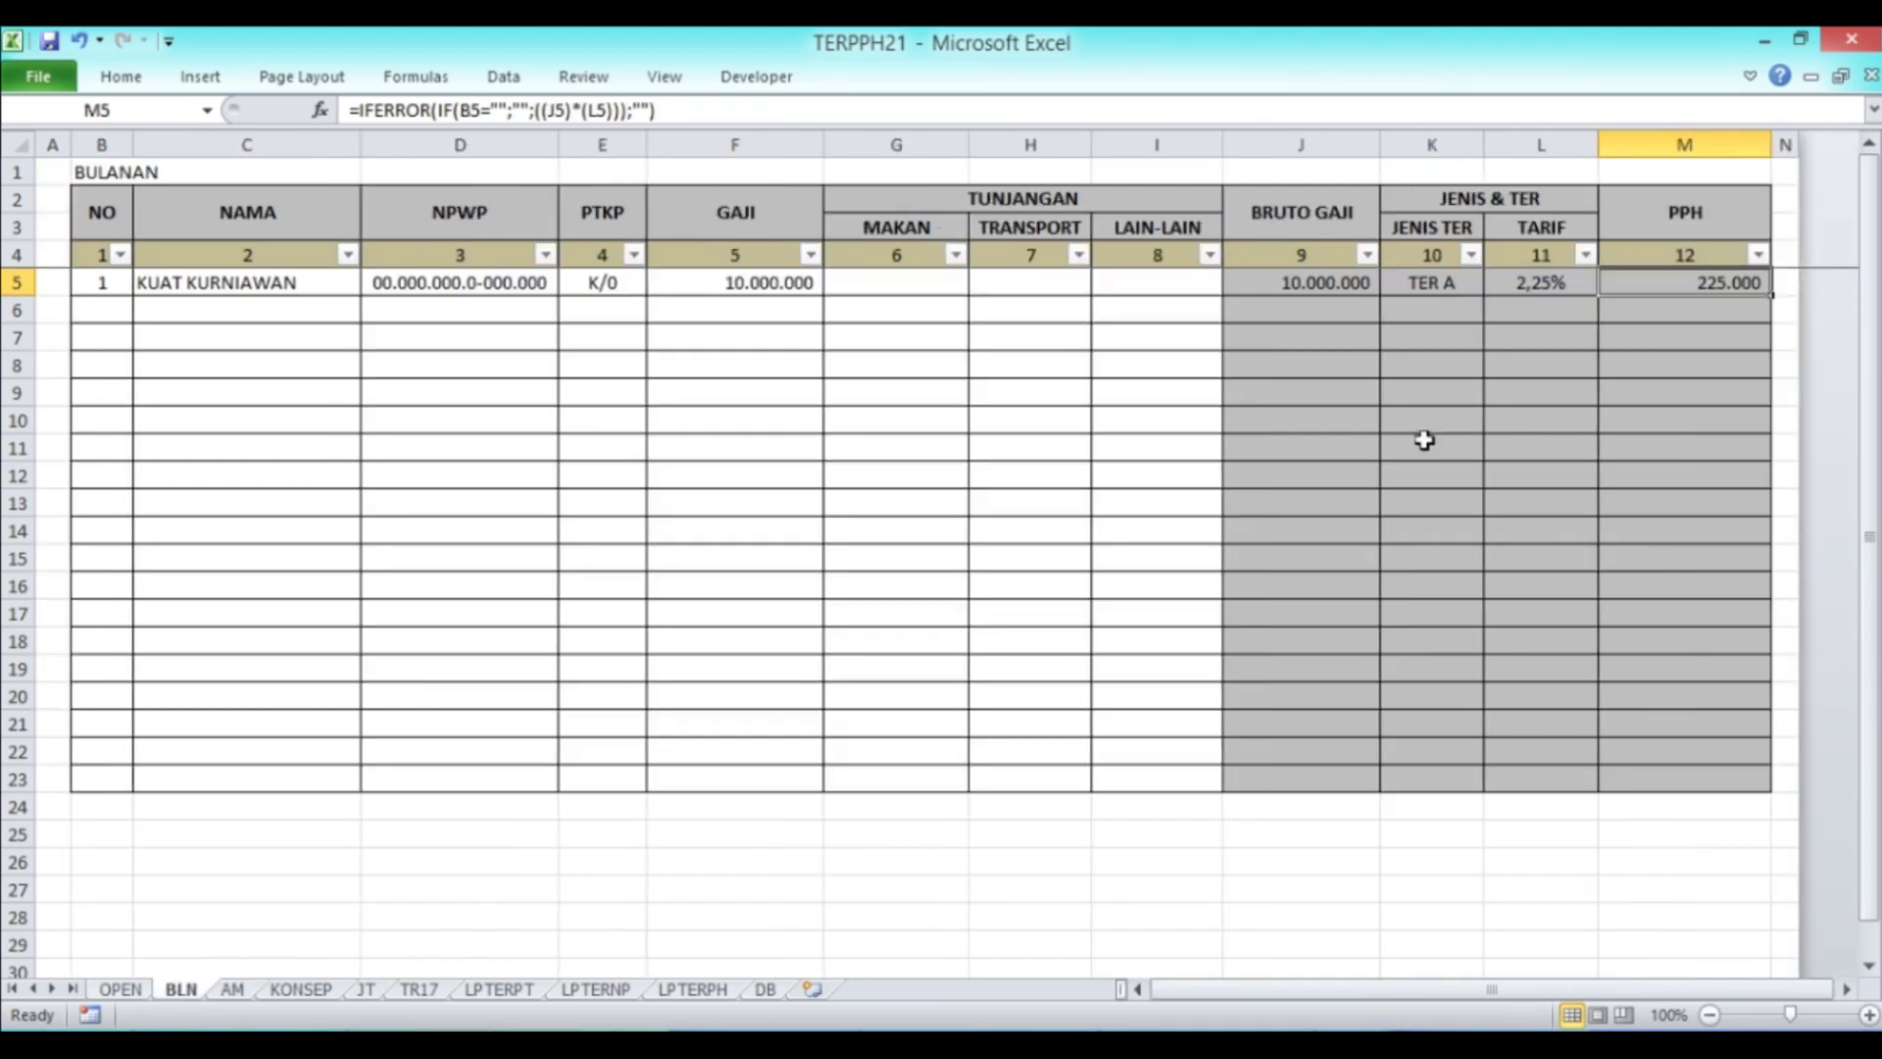